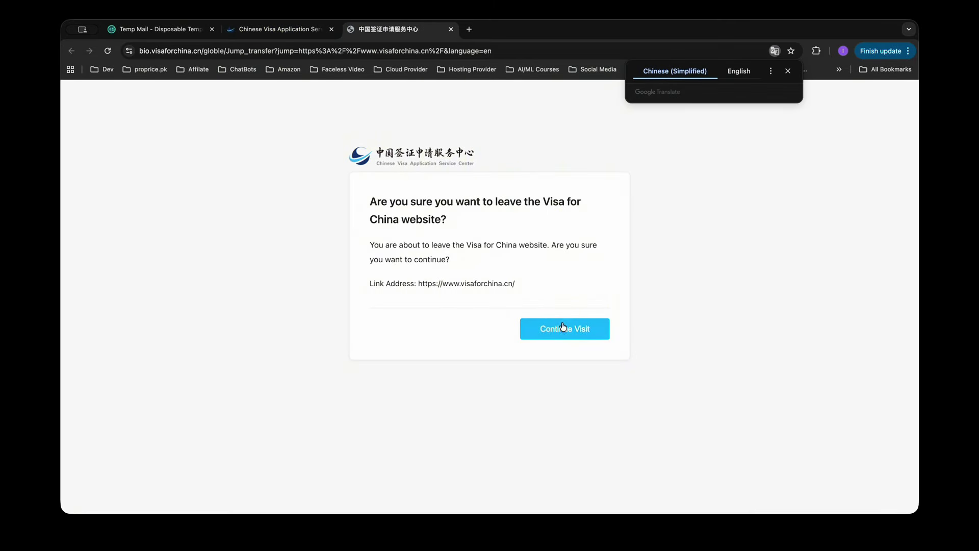
Step: Continue to visaforchina.cn, choose Pakistan and Lahore, open that centre's website, and close it
{"action": "left_click", "coordinate": [564, 329]}
{"action": "left_click", "coordinate": [332, 306]}
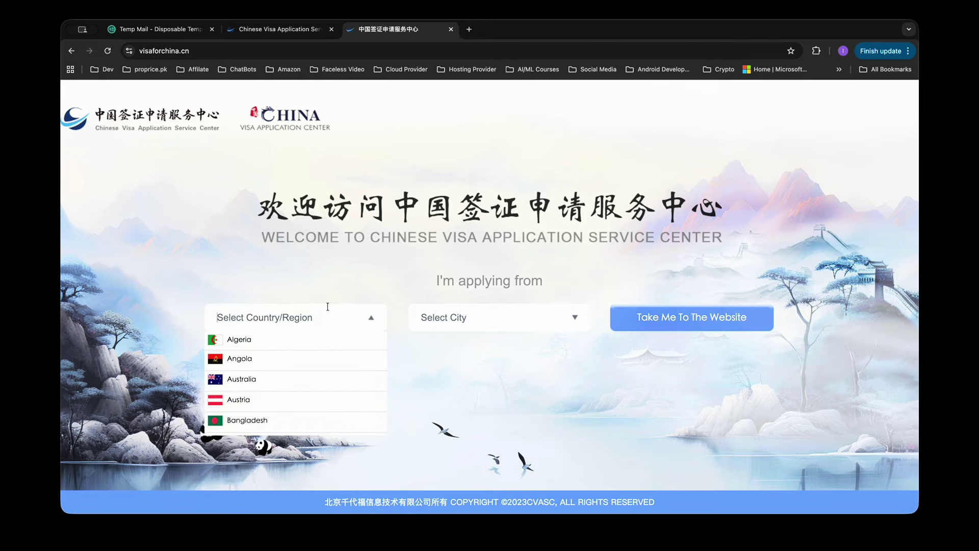
{"action": "type", "text": "pa"}
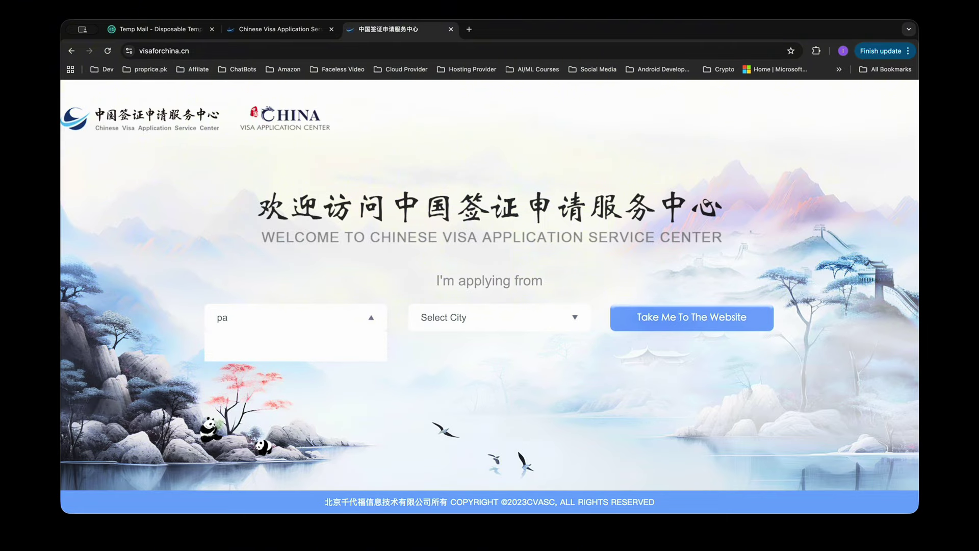
{"action": "left_click", "coordinate": [277, 339]}
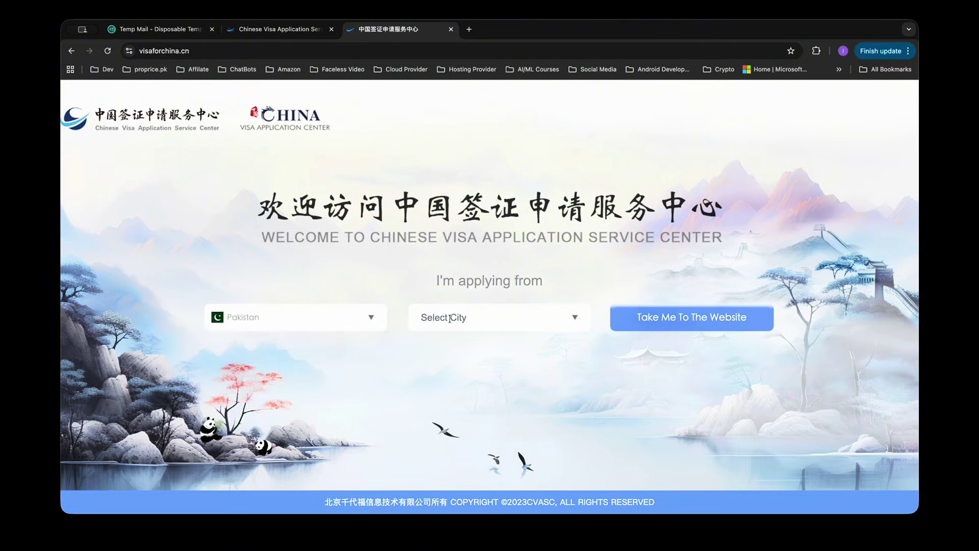
{"action": "left_click", "coordinate": [449, 319]}
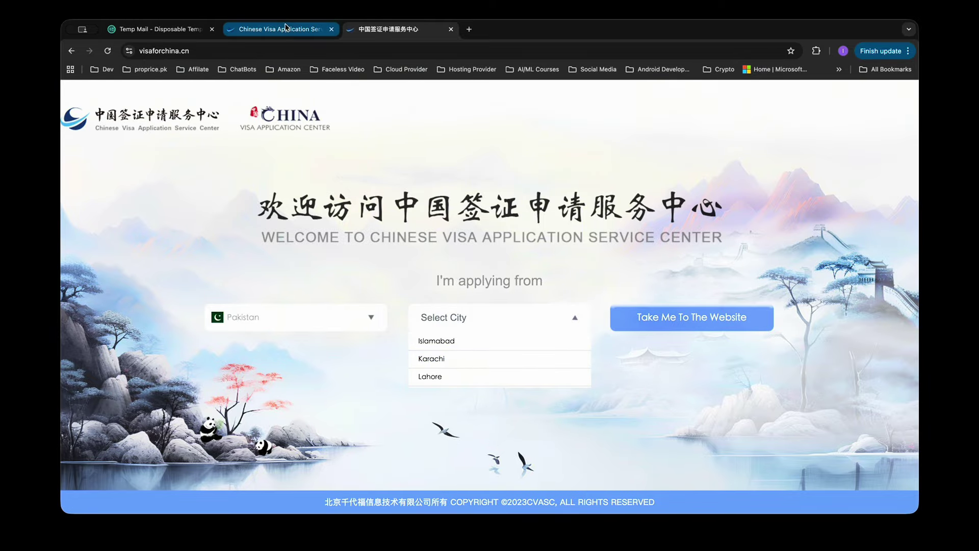
{"action": "left_click", "coordinate": [440, 378]}
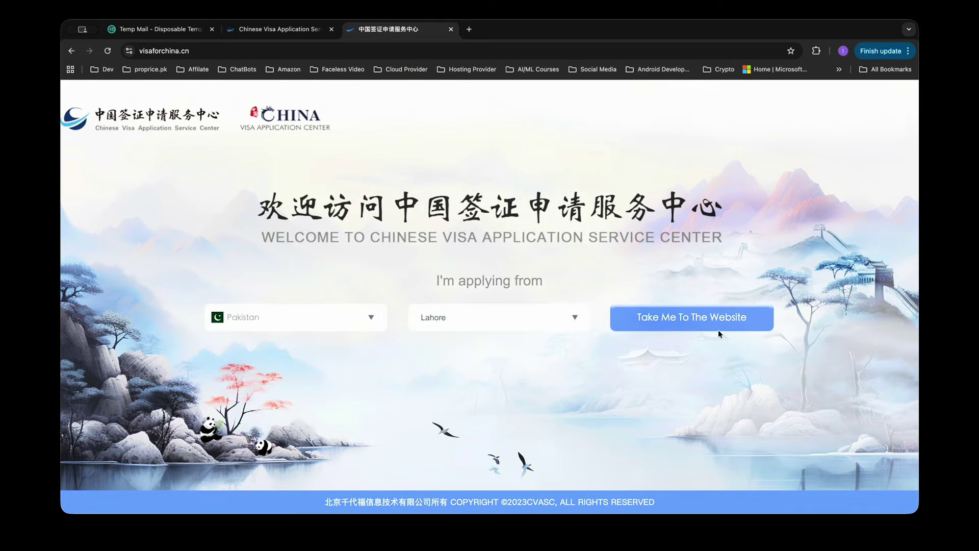
{"action": "left_click", "coordinate": [688, 321]}
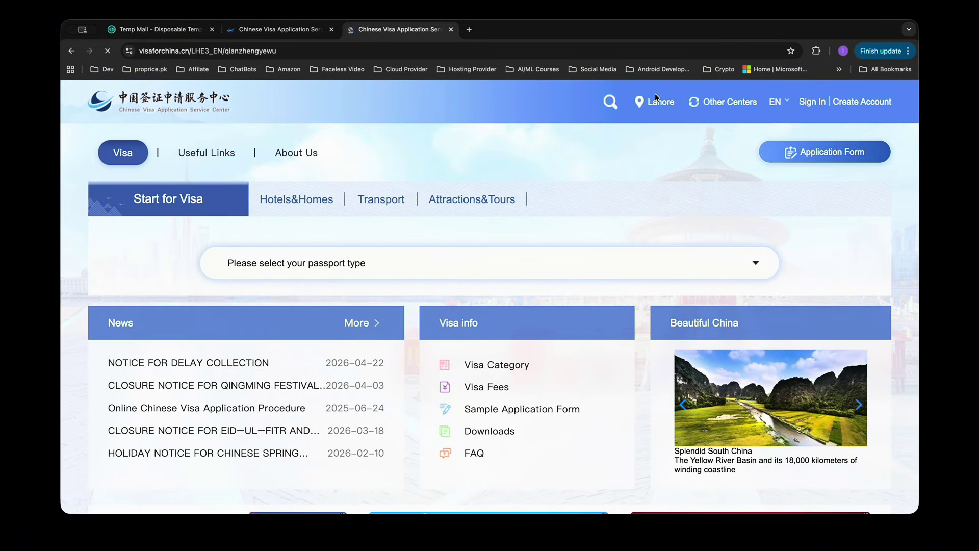
{"action": "left_click", "coordinate": [451, 29]}
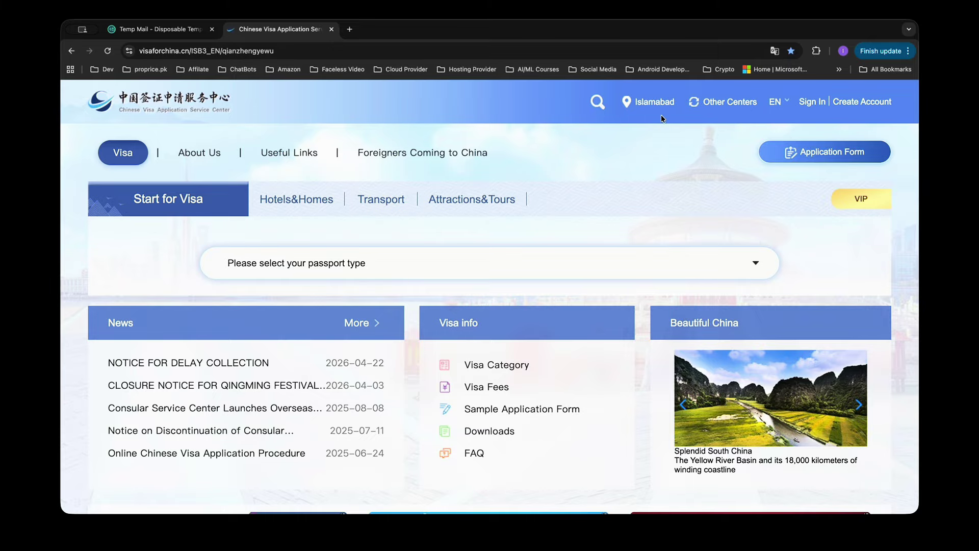
Step: Open the account registration form for the Islamabad centre and enter the temporary e-mail address
{"action": "left_click", "coordinate": [865, 102]}
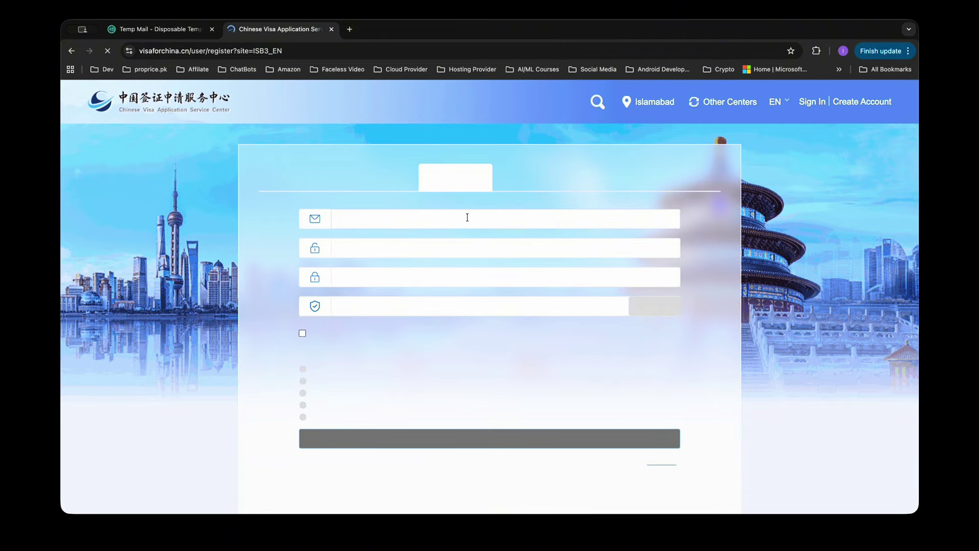
{"action": "left_click", "coordinate": [431, 220]}
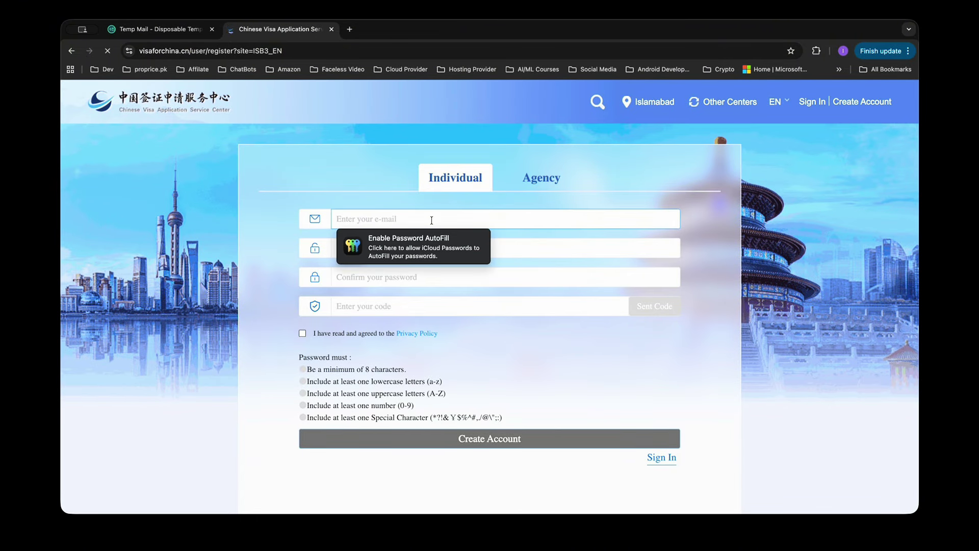
{"action": "key", "text": "super+v"}
Step: Enter an account password that meets the listed password rules and repeat it in the confirmation field
{"action": "left_click", "coordinate": [396, 248]}
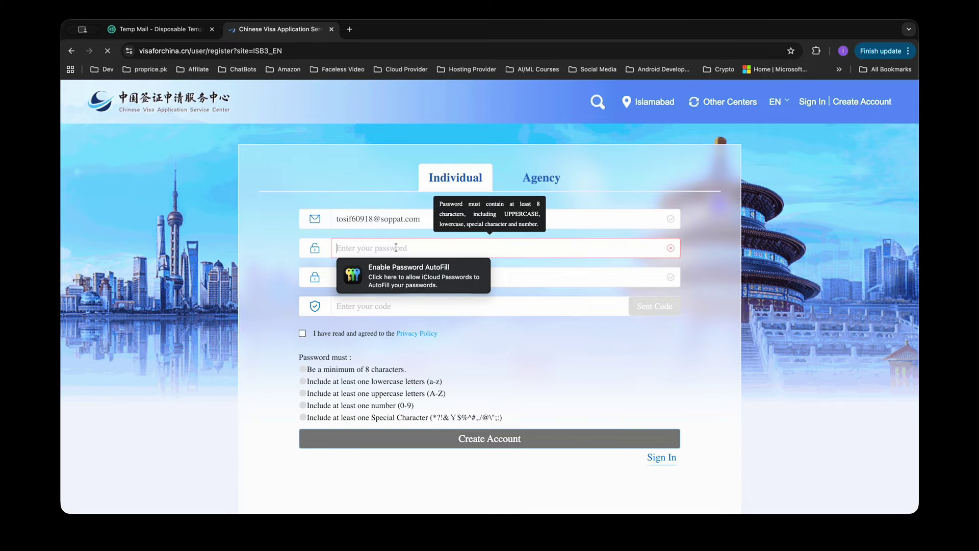
{"action": "type", "text": "@"}
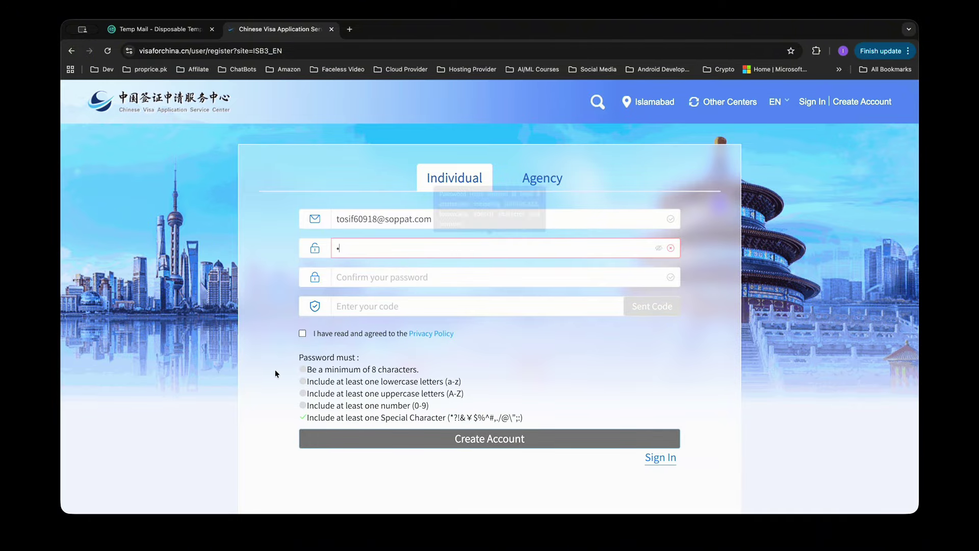
{"action": "left_click", "coordinate": [308, 349]}
{"action": "left_click_drag", "start_coordinate": [298, 351], "coordinate": [541, 418]}
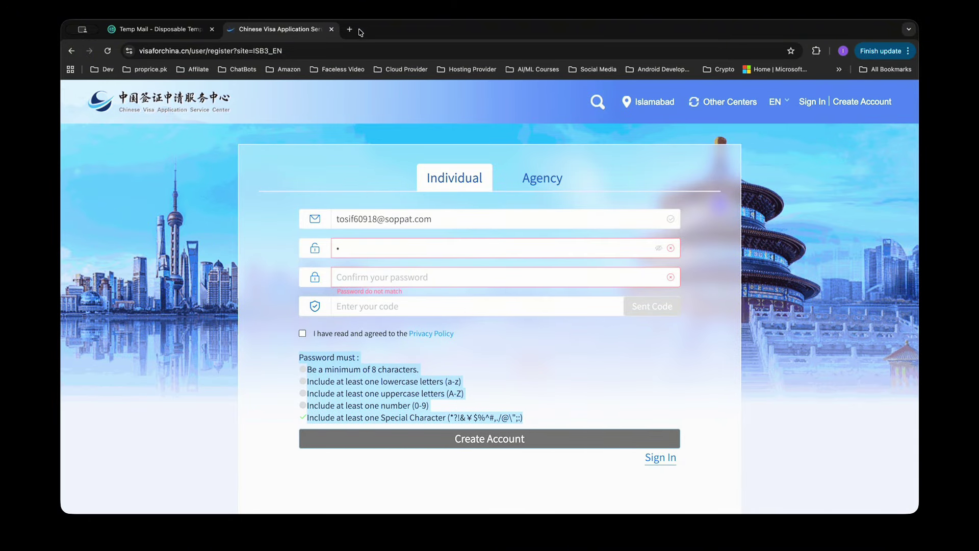
{"action": "left_click", "coordinate": [357, 247]}
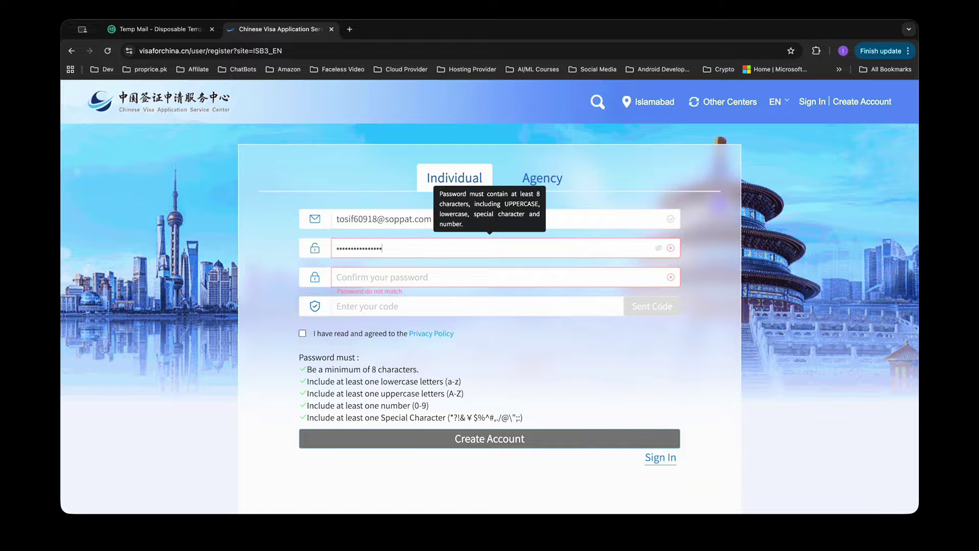
{"action": "left_click", "coordinate": [370, 274]}
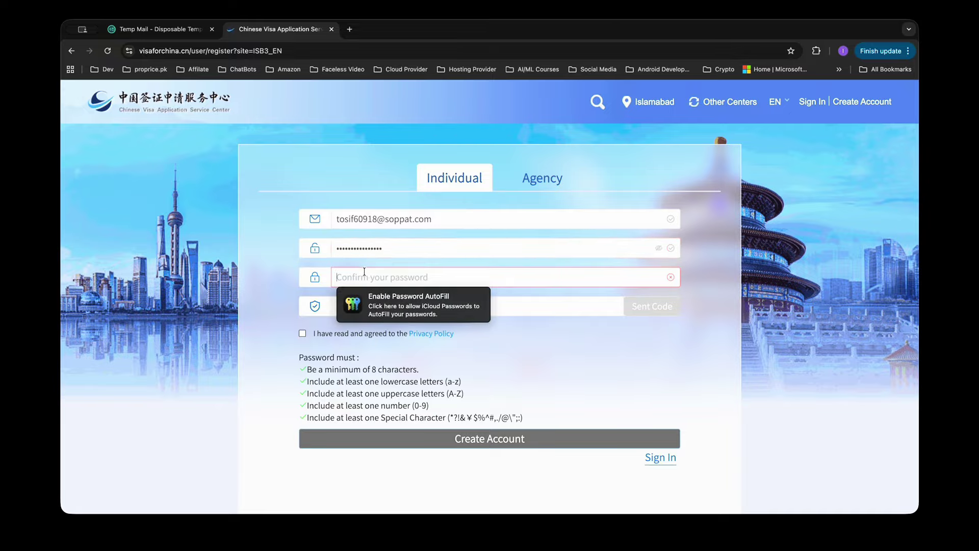
{"action": "type", "text": "T"}
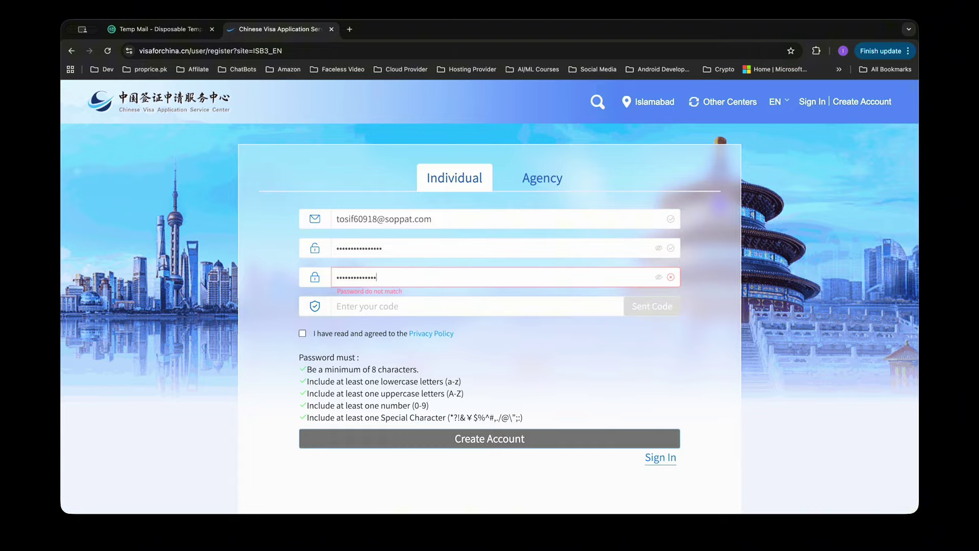
Step: Request the e-mail verification code and complete the slider image puzzle
{"action": "left_click", "coordinate": [364, 308]}
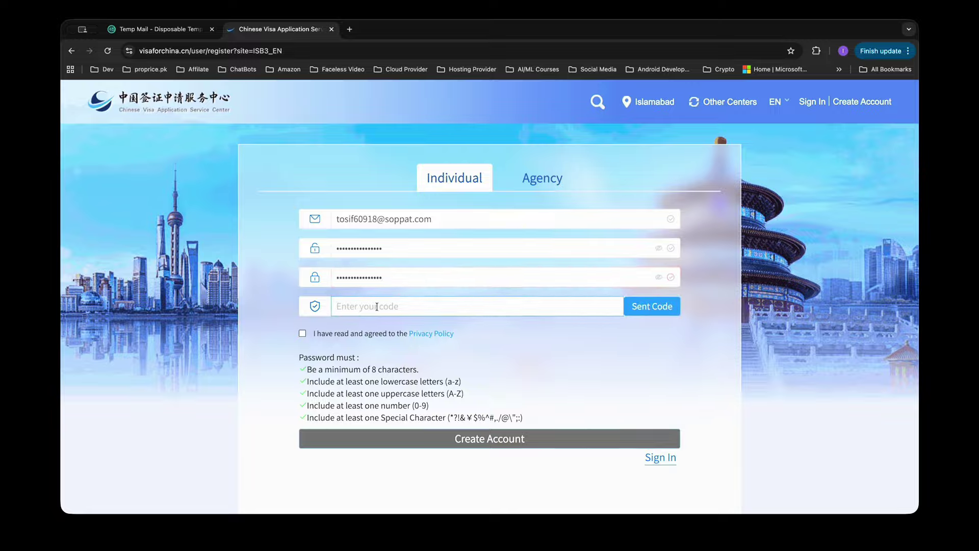
{"action": "left_click", "coordinate": [666, 312]}
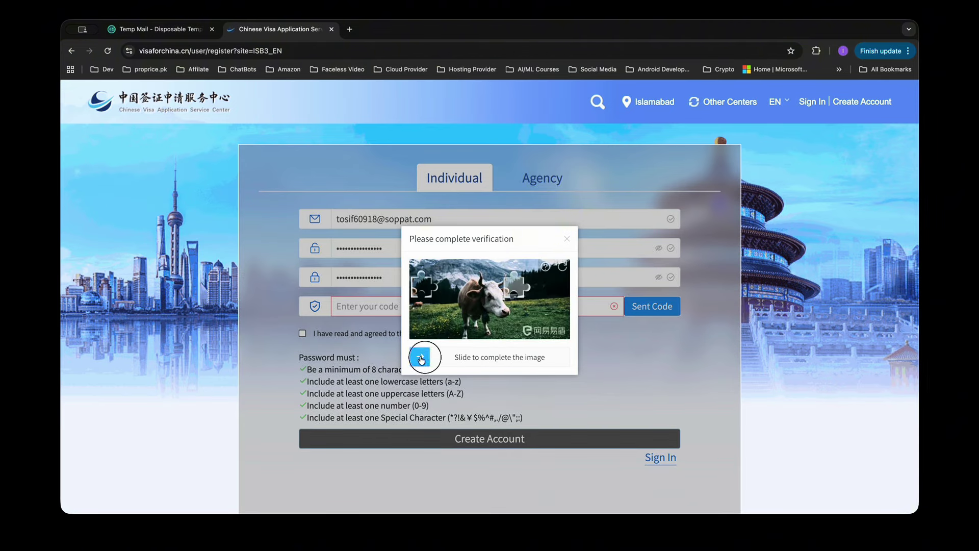
{"action": "left_click_drag", "start_coordinate": [421, 357], "coordinate": [518, 363]}
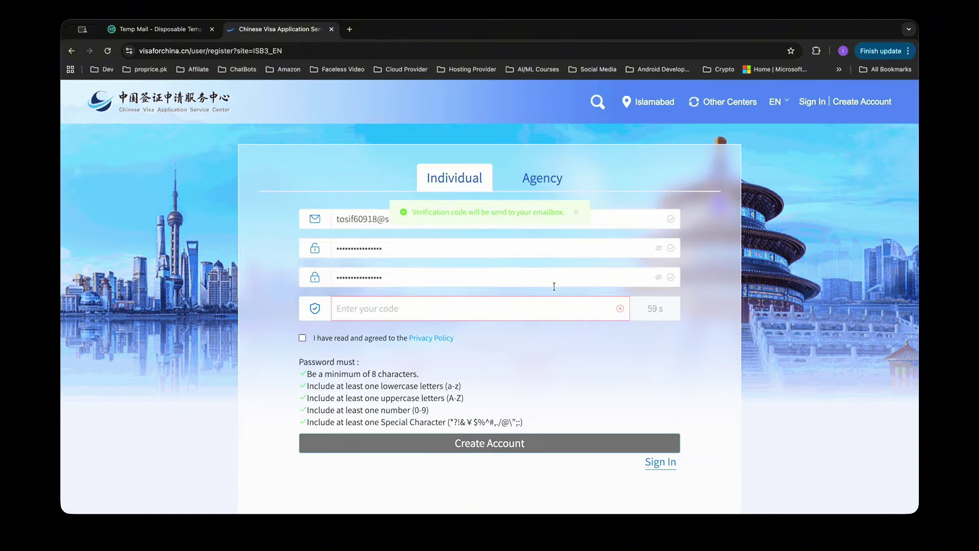
Step: Switch to Temp Mail, open the Reminder of CVASC Verification Code message, and copy the code
{"action": "left_click", "coordinate": [218, 30]}
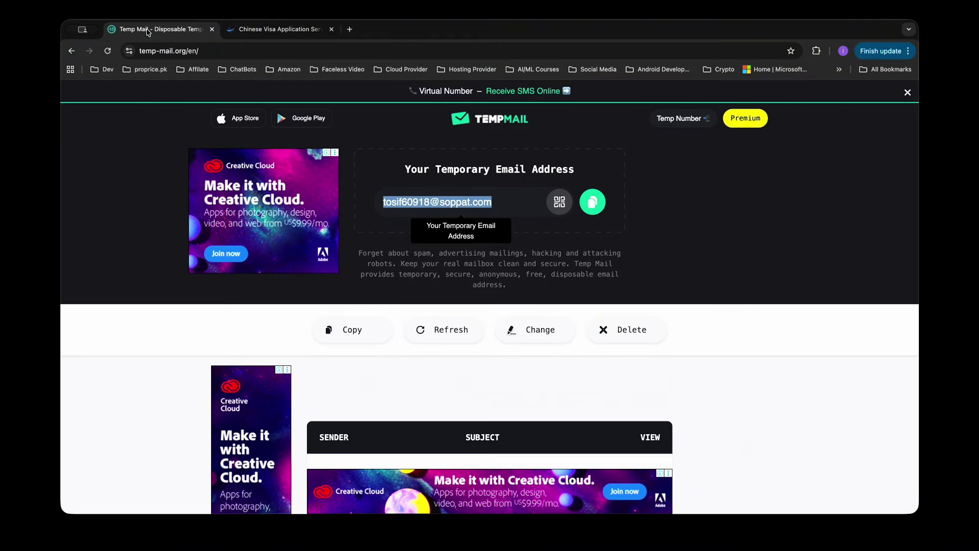
{"action": "scroll", "coordinate": [370, 305], "scroll_direction": "down", "scroll_amount": 3}
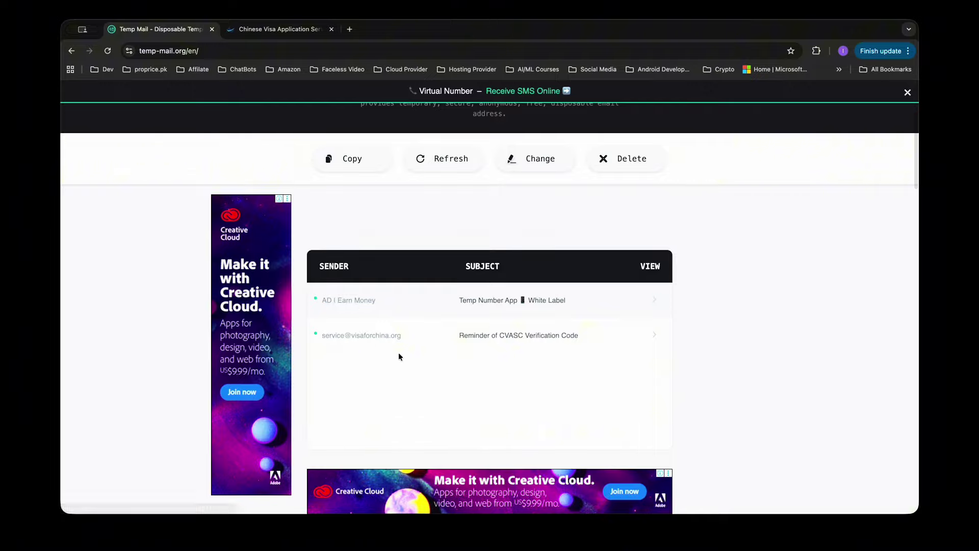
{"action": "left_click", "coordinate": [500, 337]}
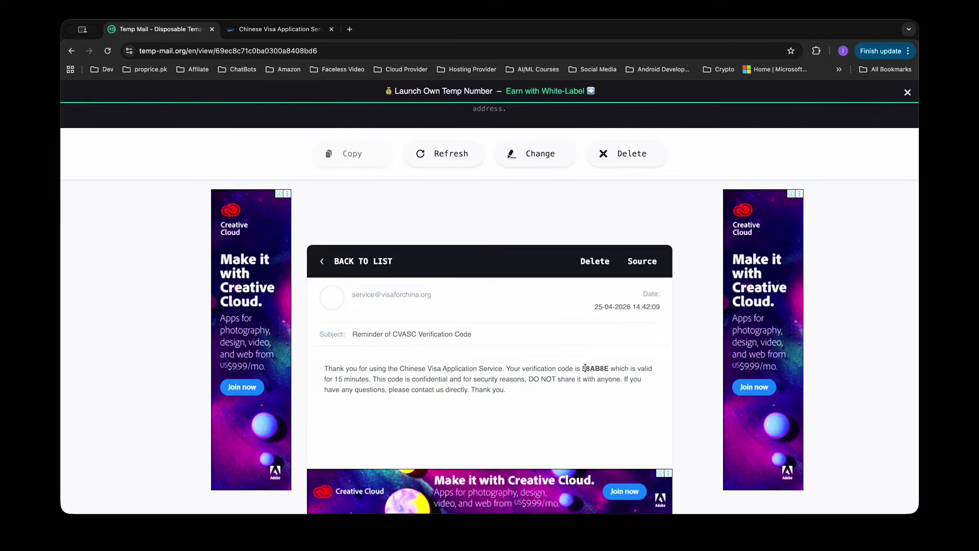
{"action": "left_click_drag", "start_coordinate": [580, 368], "coordinate": [607, 368]}
{"action": "key", "text": "ctrl+c"}
Step: Complete the account registration with the e-mailed verification code and agreement to the Privacy Policy
{"action": "left_click", "coordinate": [285, 28]}
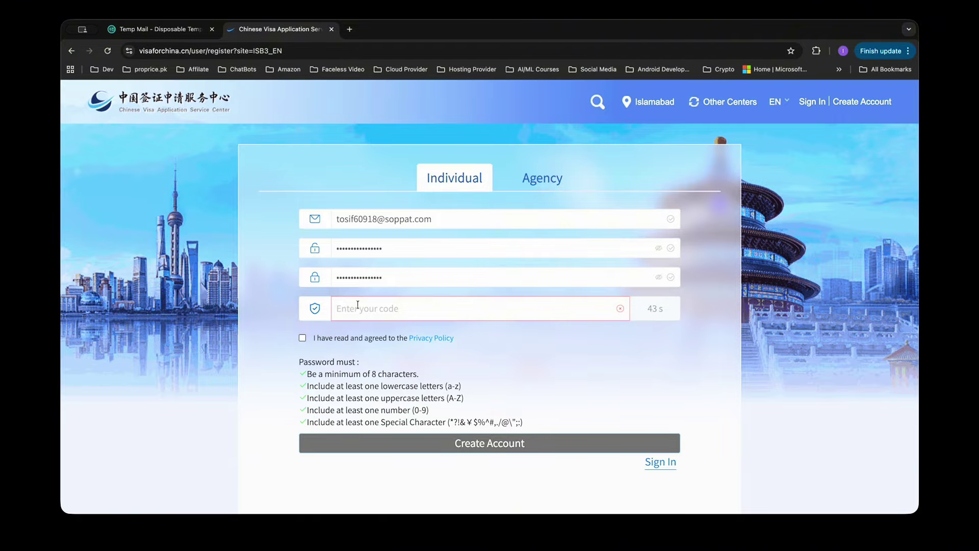
{"action": "left_click", "coordinate": [357, 306]}
{"action": "key", "text": "ctrl+v"}
{"action": "left_click", "coordinate": [302, 337]}
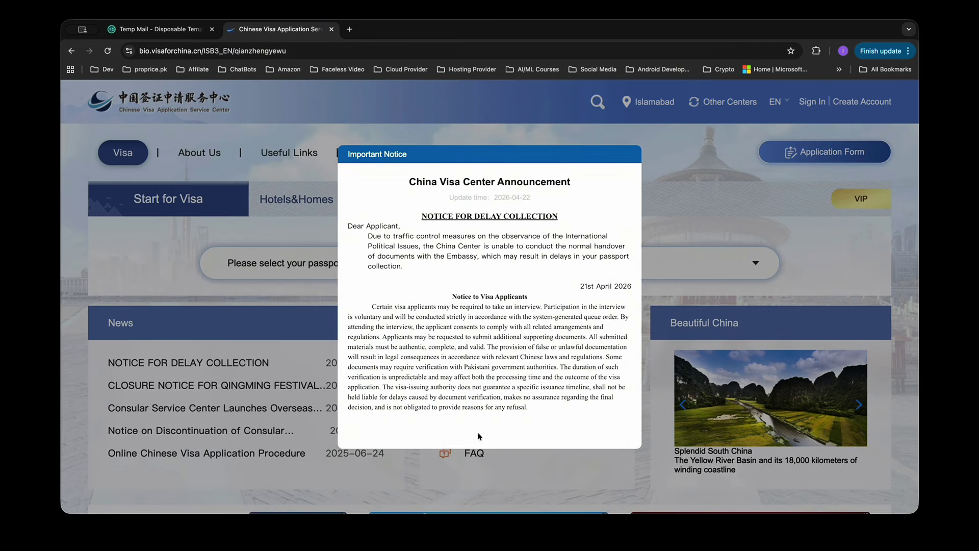
Step: Dismiss the Important Notice announcement and open the account sign-in page
{"action": "scroll", "coordinate": [478, 386], "scroll_direction": "down", "scroll_amount": 5}
{"action": "left_click", "coordinate": [442, 415]}
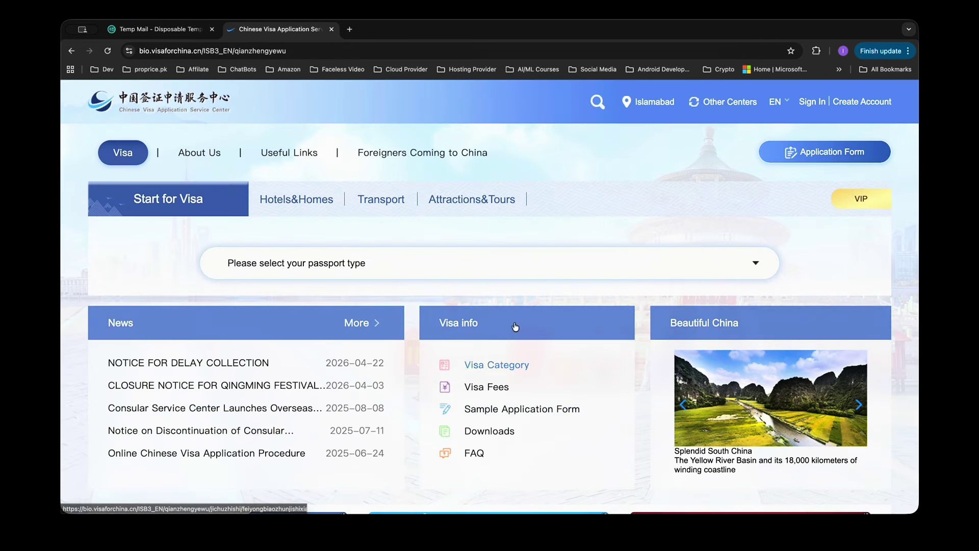
{"action": "left_click", "coordinate": [812, 102]}
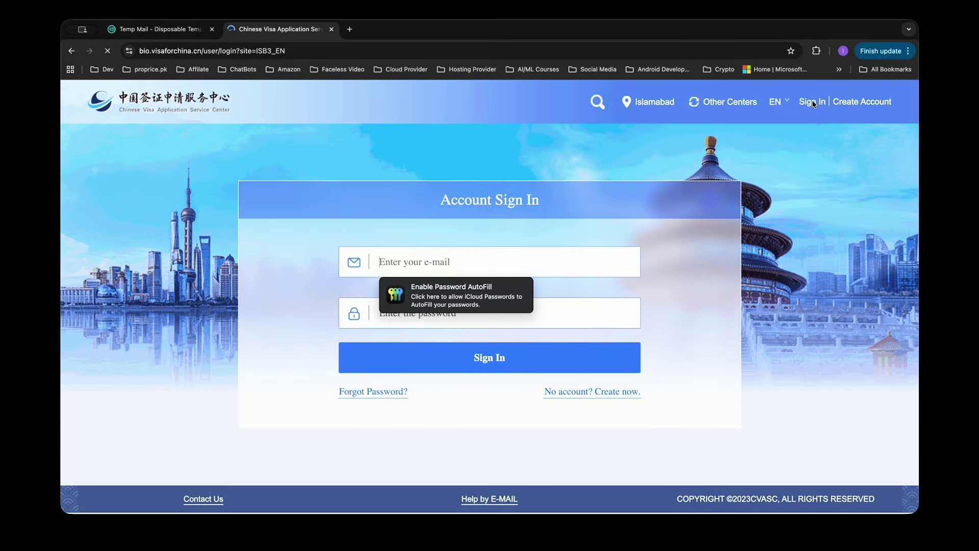
Step: Copy the temporary e-mail address from Temp Mail and paste it into the sign-in form's e-mail field
{"action": "left_click", "coordinate": [165, 31]}
{"action": "scroll", "coordinate": [354, 219], "scroll_direction": "up", "scroll_amount": 4}
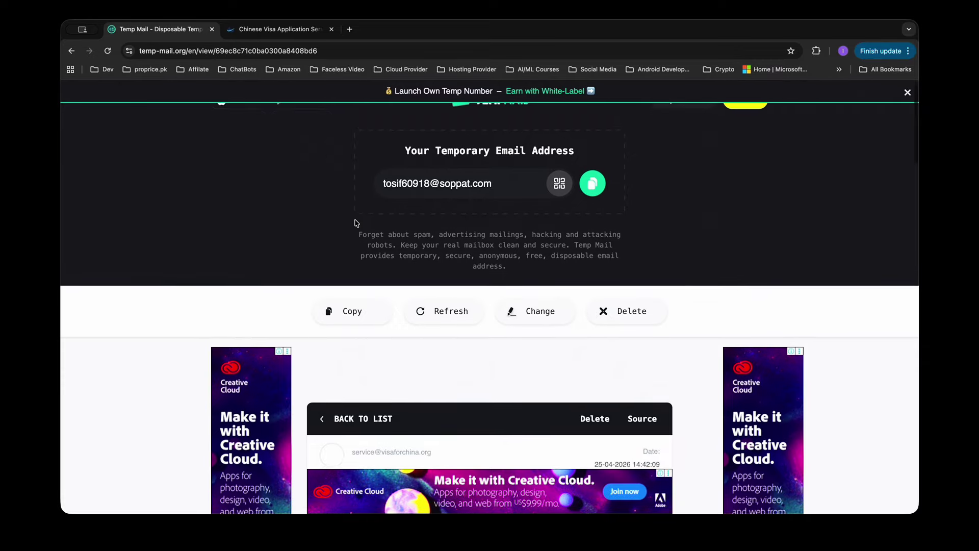
{"action": "left_click", "coordinate": [592, 202]}
{"action": "left_click", "coordinate": [275, 29]}
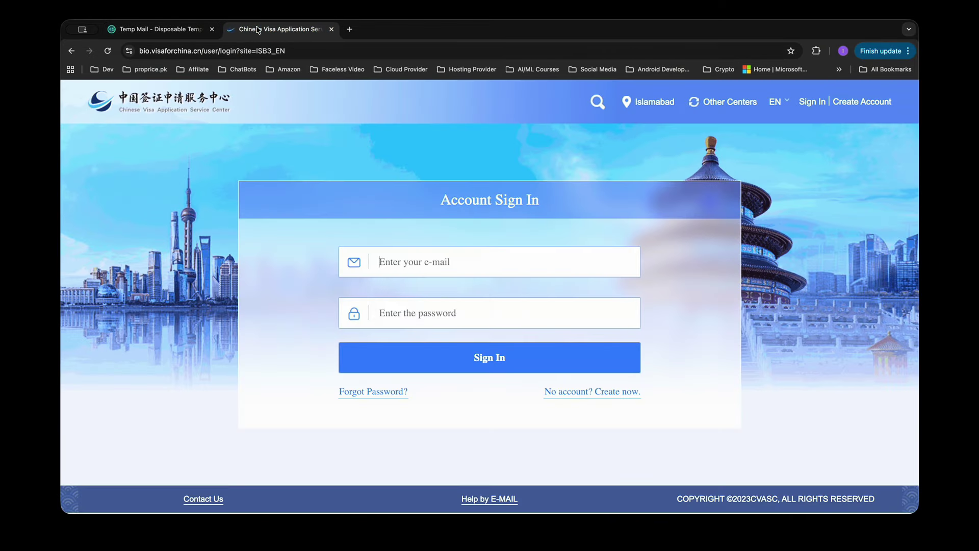
{"action": "key", "text": "super+v"}
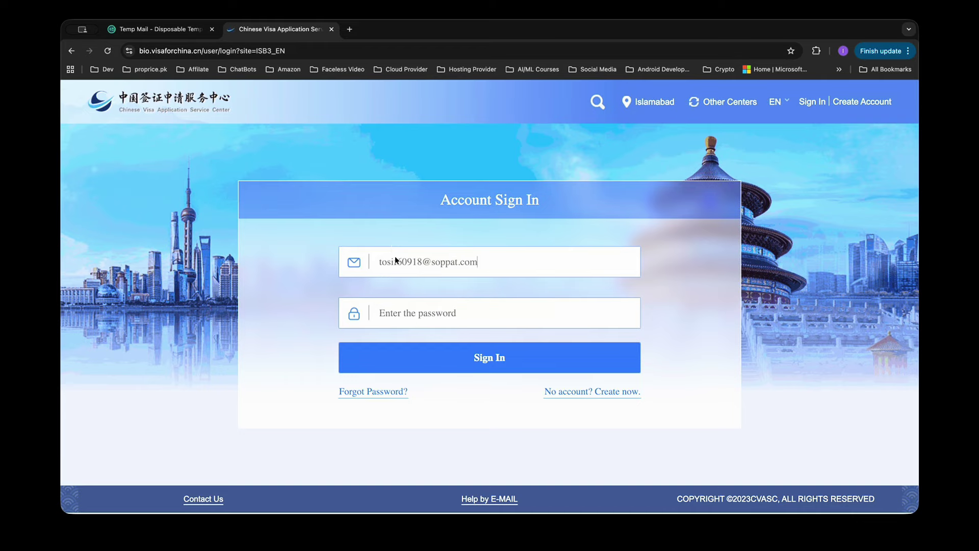
Step: Enter the account password and sign in, completing the slider image puzzle
{"action": "left_click", "coordinate": [430, 314]}
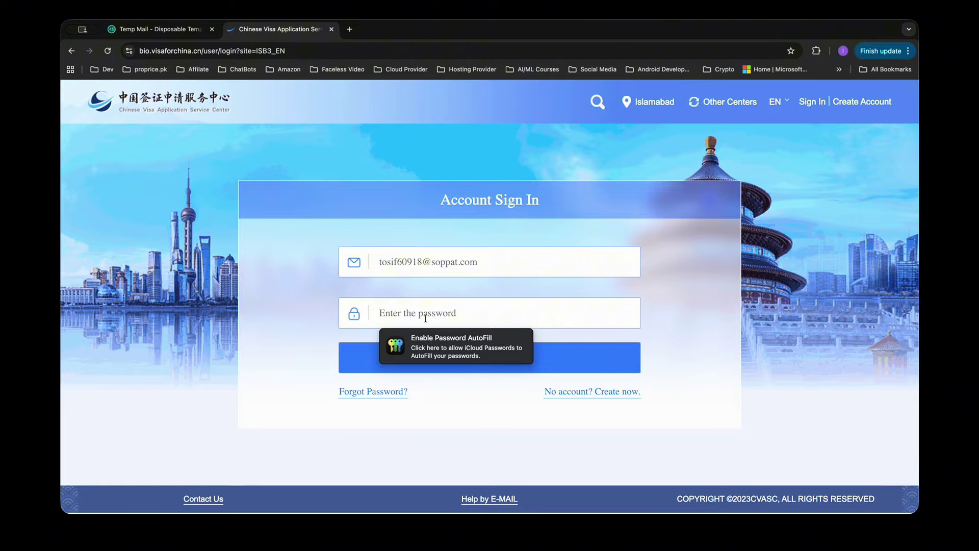
{"action": "type", "text": "•"}
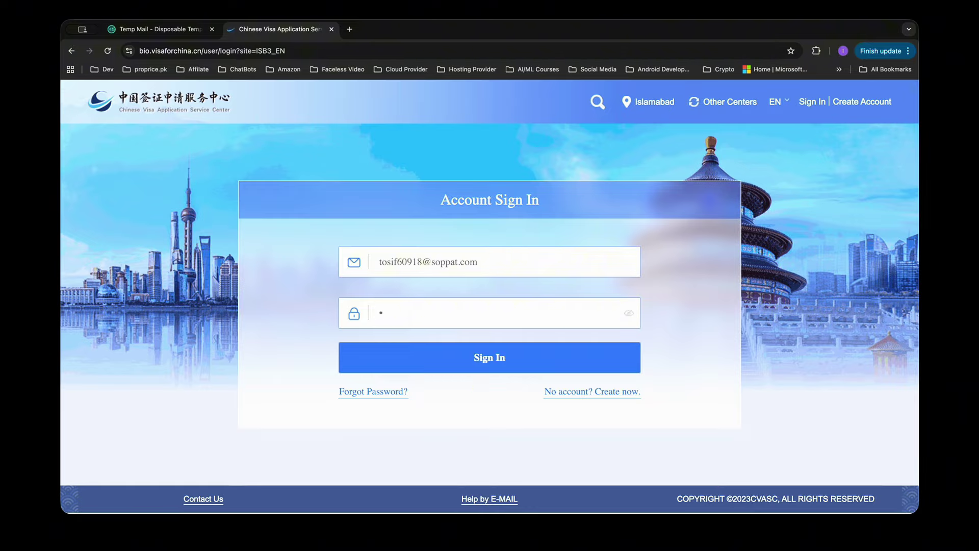
{"action": "type", "text": "••••••••••••••"}
{"action": "left_click", "coordinate": [490, 359]}
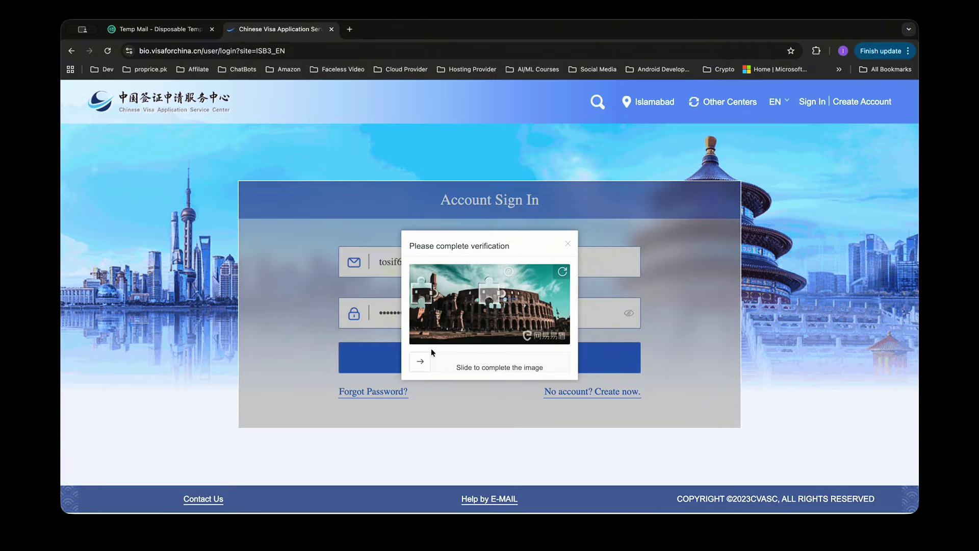
{"action": "left_click_drag", "start_coordinate": [420, 362], "coordinate": [494, 365]}
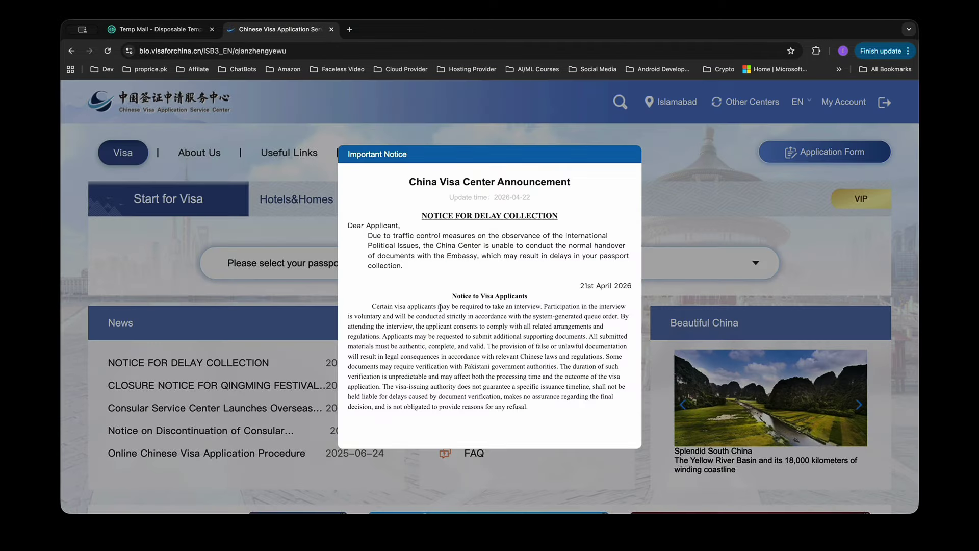
Step: Dismiss the Important Notice and open the online application form with Islamabad confirmed as the visa centre
{"action": "left_click", "coordinate": [444, 417]}
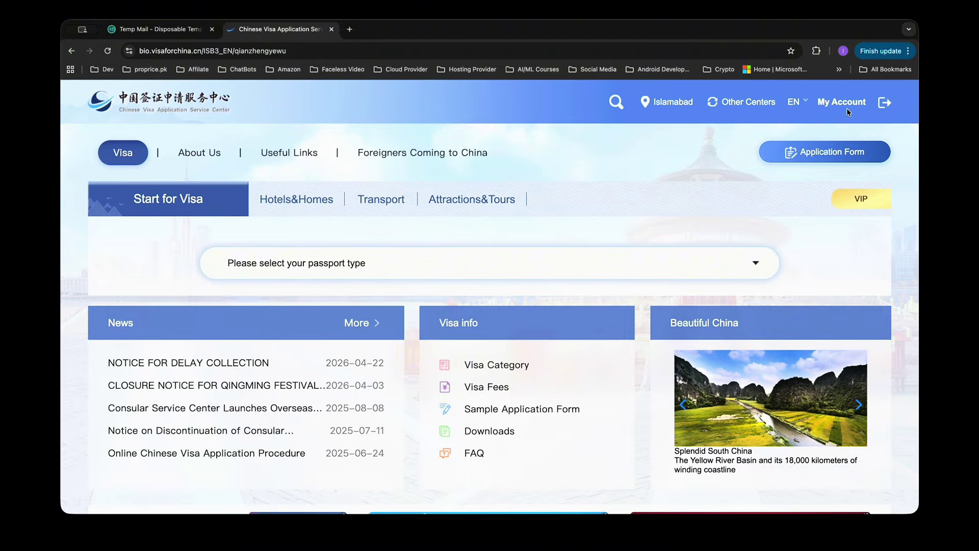
{"action": "left_click", "coordinate": [797, 153]}
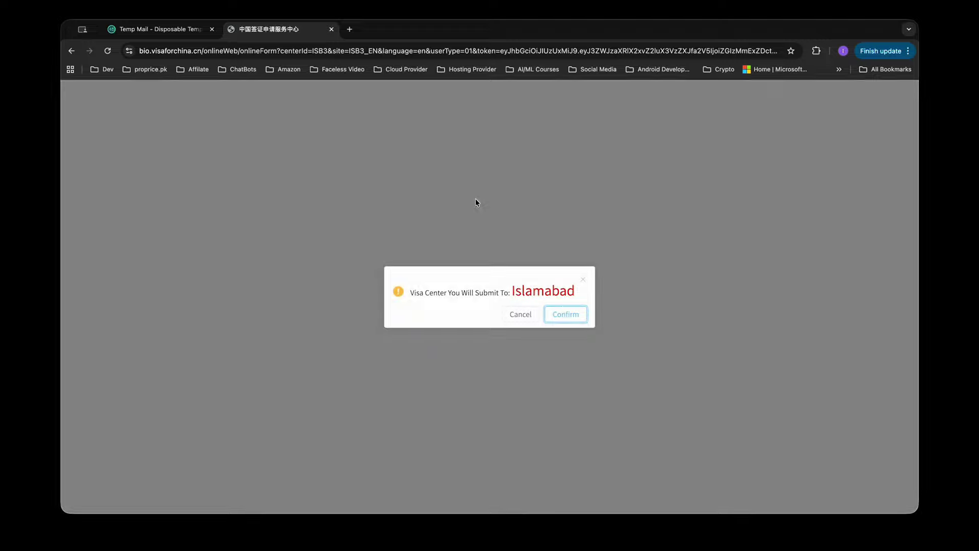
{"action": "left_click", "coordinate": [570, 316]}
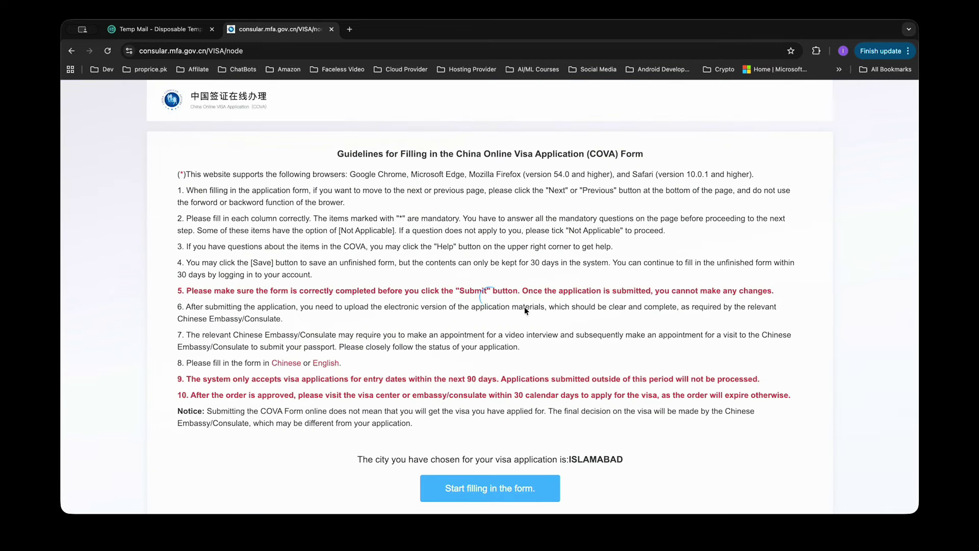
Step: Start filling in the visa form and load the PNG portrait from the Visa Application folder as the applicant's photo
{"action": "scroll", "coordinate": [497, 387], "scroll_direction": "down", "scroll_amount": 3}
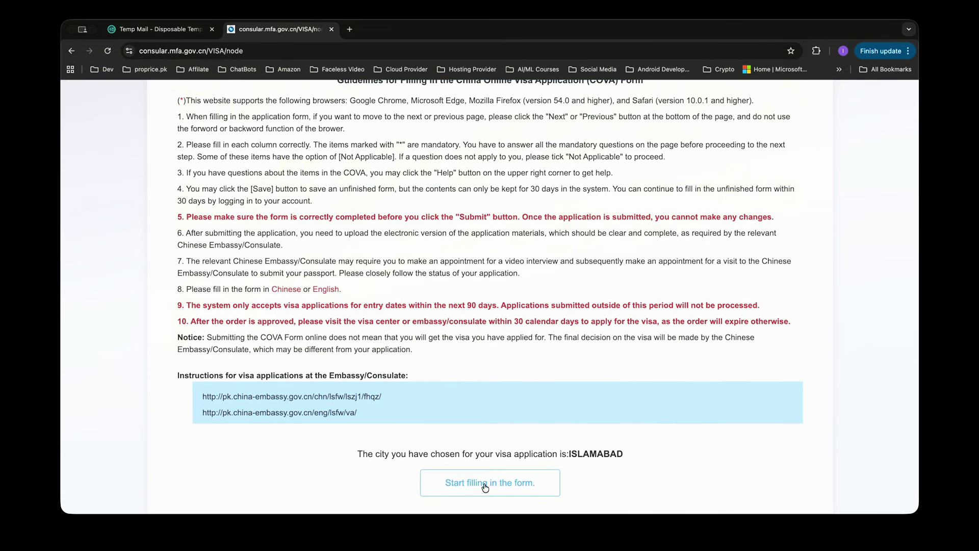
{"action": "left_click", "coordinate": [484, 489]}
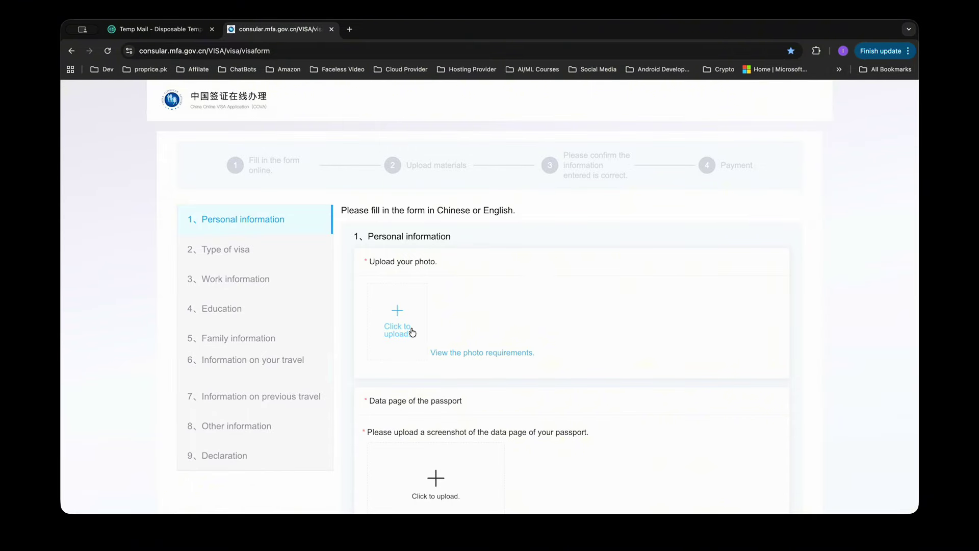
{"action": "left_click", "coordinate": [403, 315]}
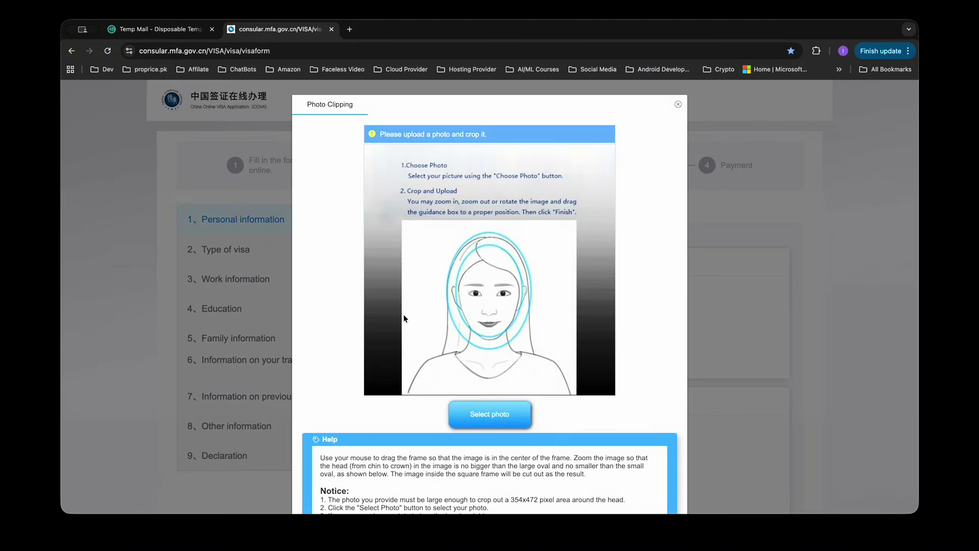
{"action": "left_click", "coordinate": [495, 408]}
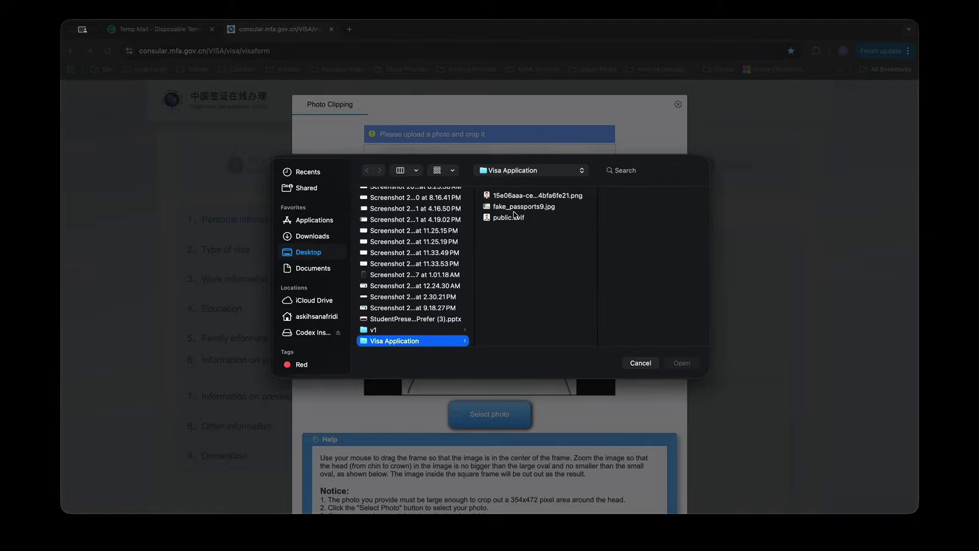
{"action": "left_click", "coordinate": [507, 198]}
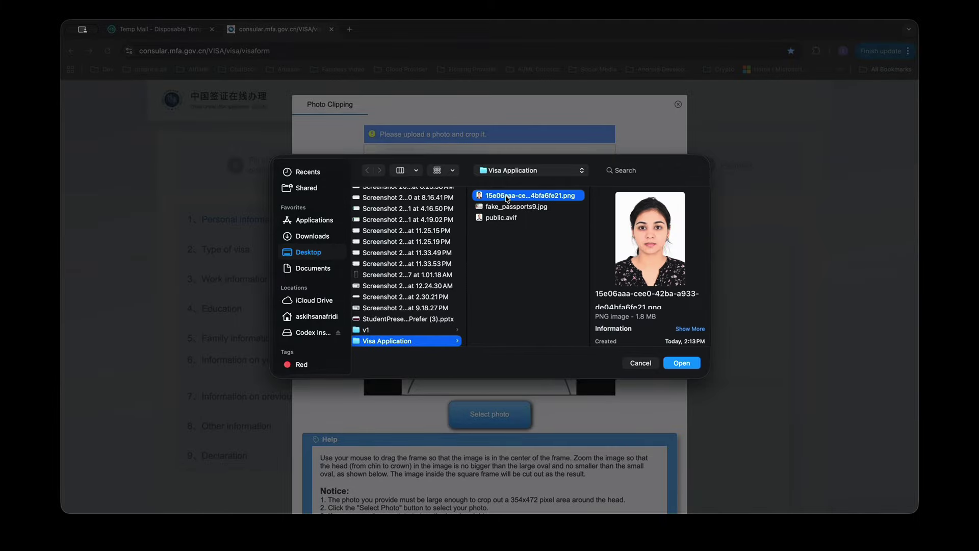
{"action": "left_click", "coordinate": [684, 364]}
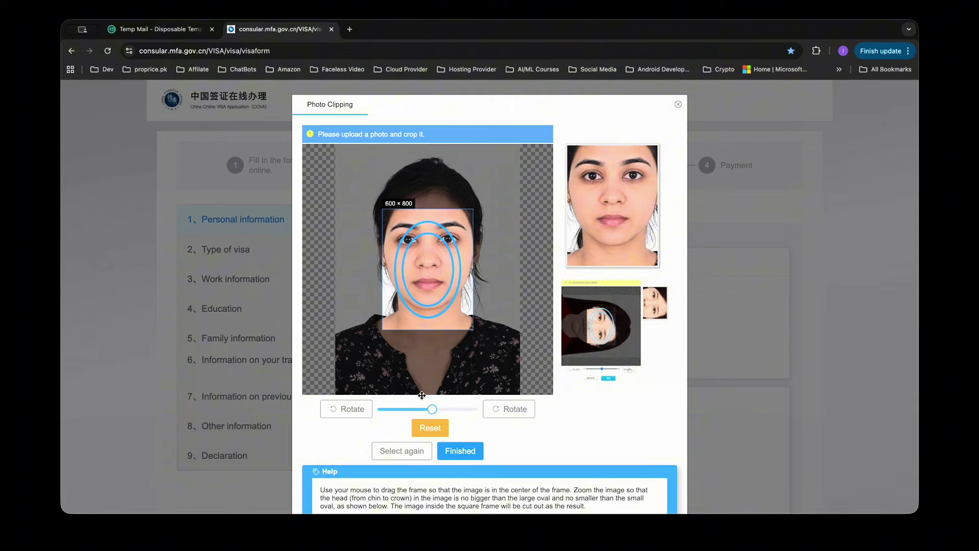
Step: Zoom the portrait out, position it so the head fits the guide ovals of the crop frame, and finish the crop
{"action": "left_click_drag", "start_coordinate": [432, 409], "coordinate": [411, 410]}
{"action": "left_click_drag", "start_coordinate": [413, 409], "coordinate": [415, 409]}
{"action": "left_click_drag", "start_coordinate": [451, 263], "coordinate": [446, 236]}
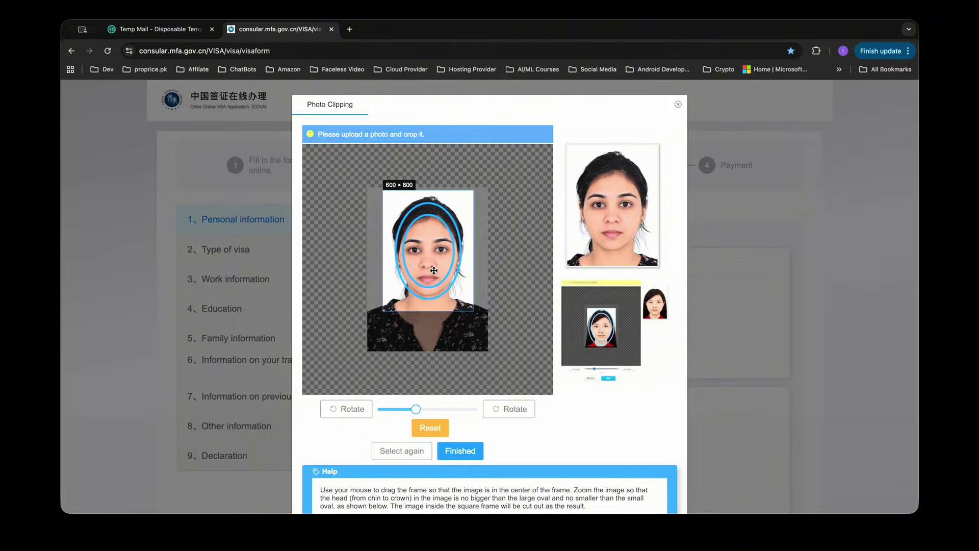
{"action": "left_click", "coordinate": [464, 451]}
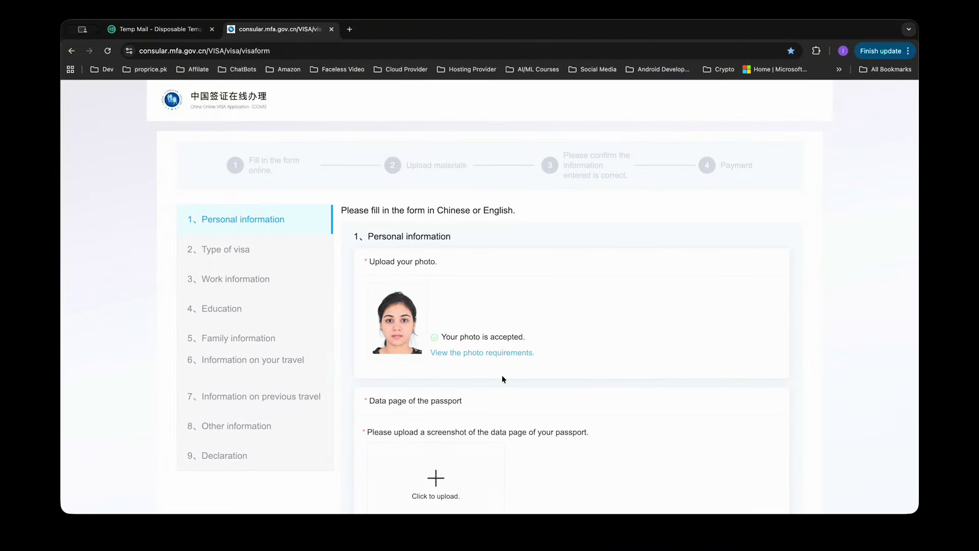
Step: Upload fake_passports9.jpg from the Visa Application folder as the data page of the passport
{"action": "scroll", "coordinate": [502, 379], "scroll_direction": "down", "scroll_amount": 1}
{"action": "scroll", "coordinate": [530, 346], "scroll_direction": "down", "scroll_amount": 3}
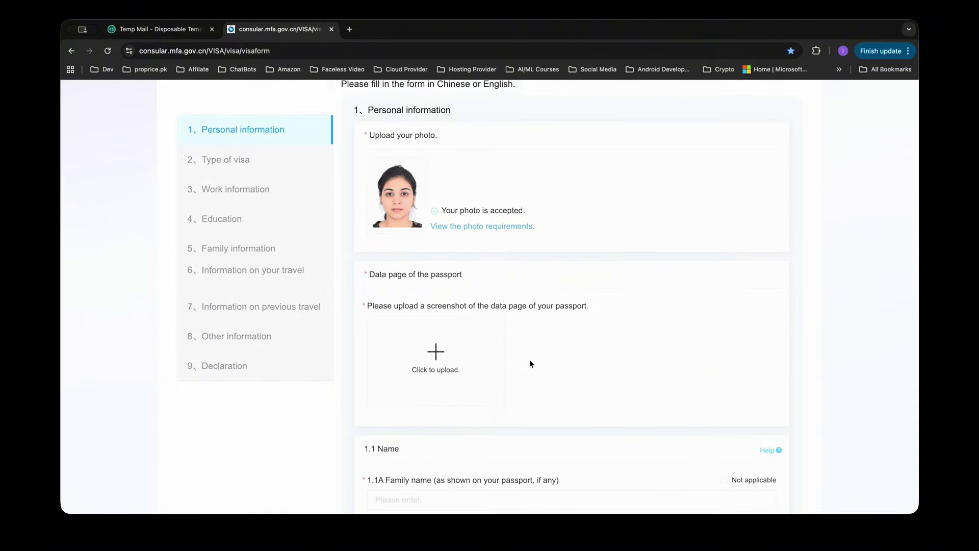
{"action": "left_click", "coordinate": [442, 352]}
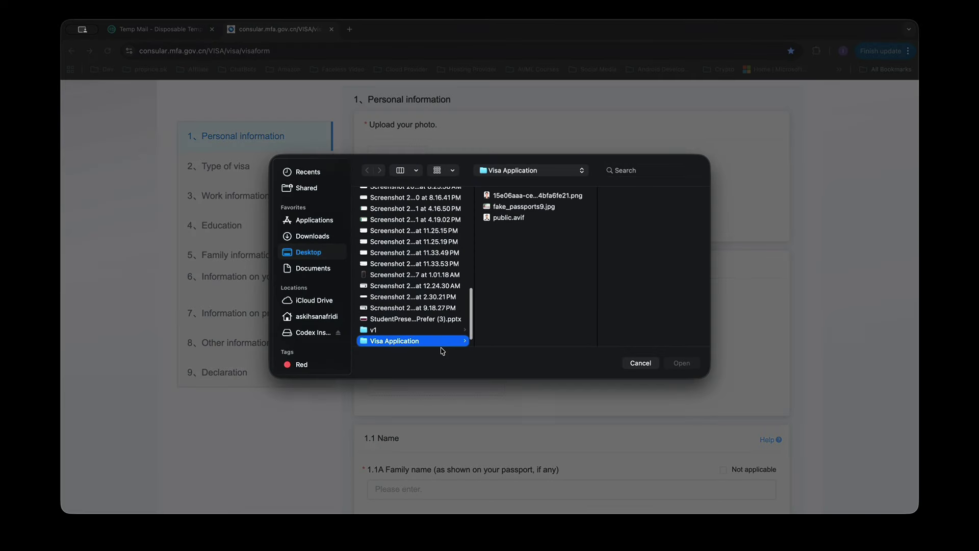
{"action": "left_click", "coordinate": [515, 208]}
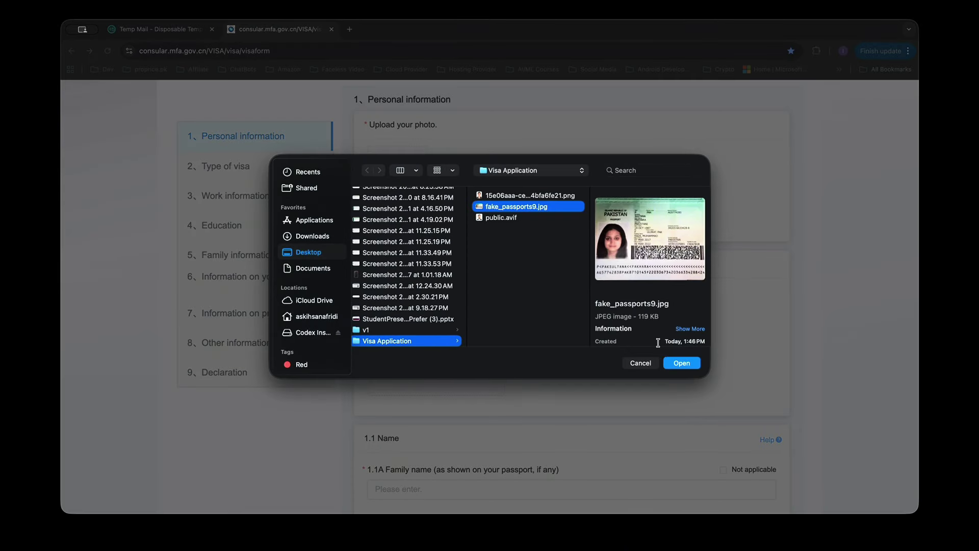
{"action": "left_click", "coordinate": [682, 362]}
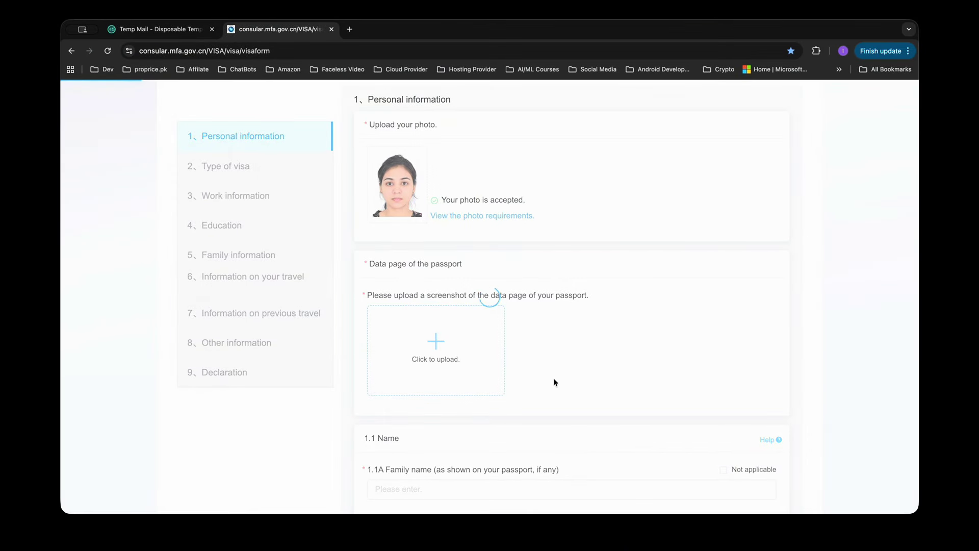
{"action": "scroll", "coordinate": [553, 382], "scroll_direction": "down", "scroll_amount": 3}
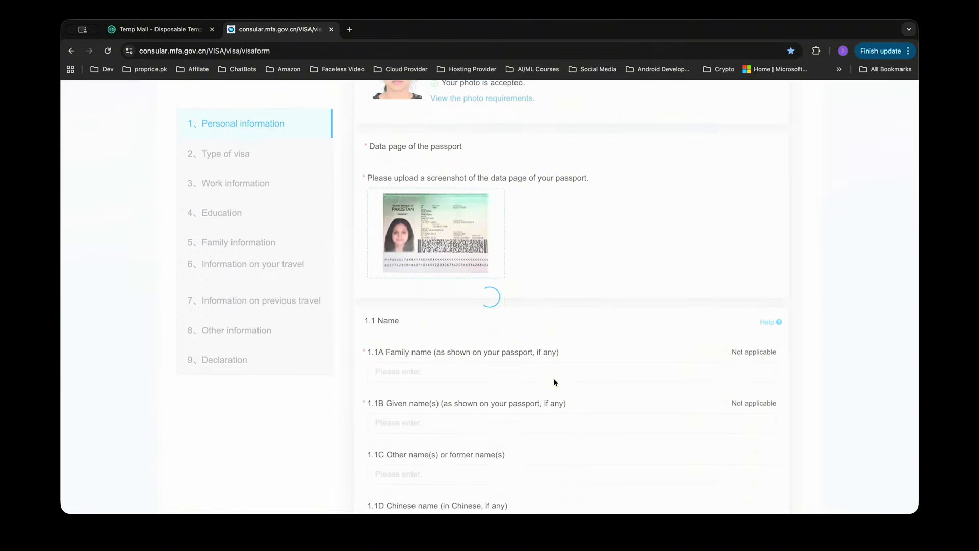
{"action": "left_click", "coordinate": [508, 260]}
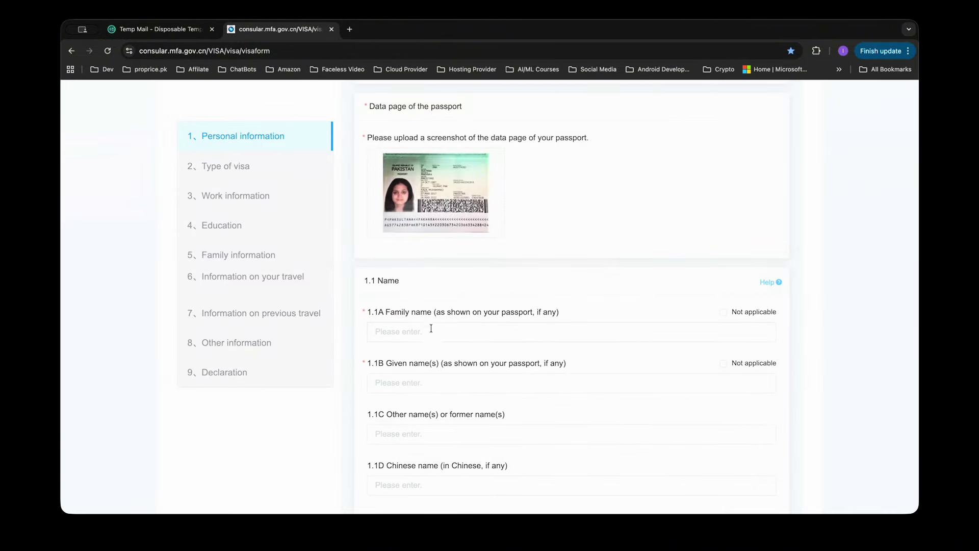
Step: Review the uploaded photo, the passport data page and the empty personal information fields
{"action": "left_click", "coordinate": [431, 329]}
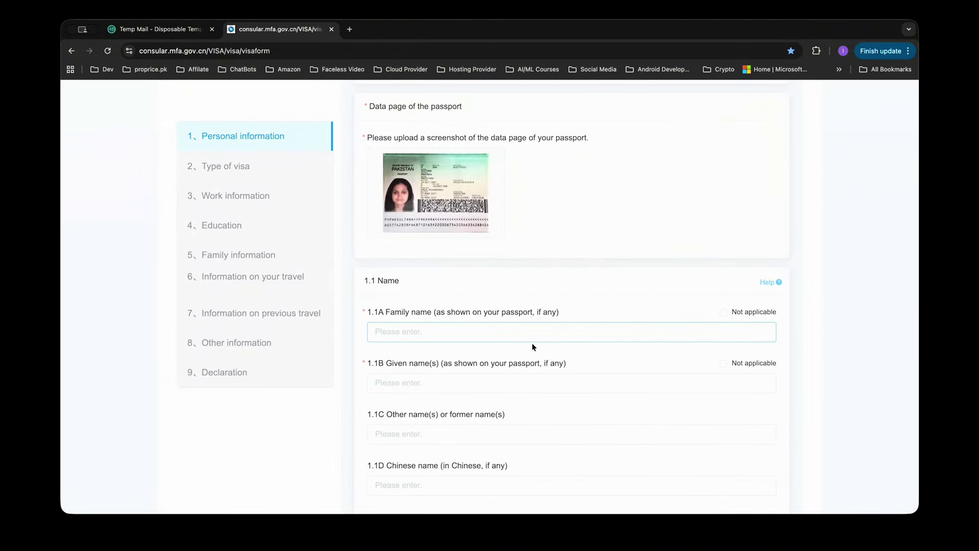
{"action": "scroll", "coordinate": [533, 345], "scroll_direction": "down", "scroll_amount": 1}
{"action": "scroll", "coordinate": [534, 352], "scroll_direction": "down", "scroll_amount": 10}
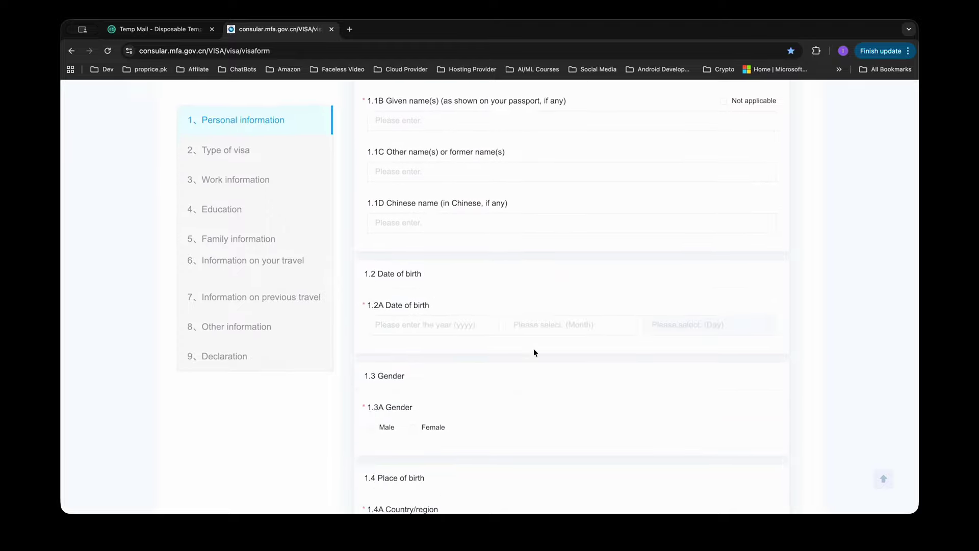
{"action": "scroll", "coordinate": [533, 352], "scroll_direction": "up", "scroll_amount": 15}
{"action": "scroll", "coordinate": [533, 347], "scroll_direction": "down", "scroll_amount": 3}
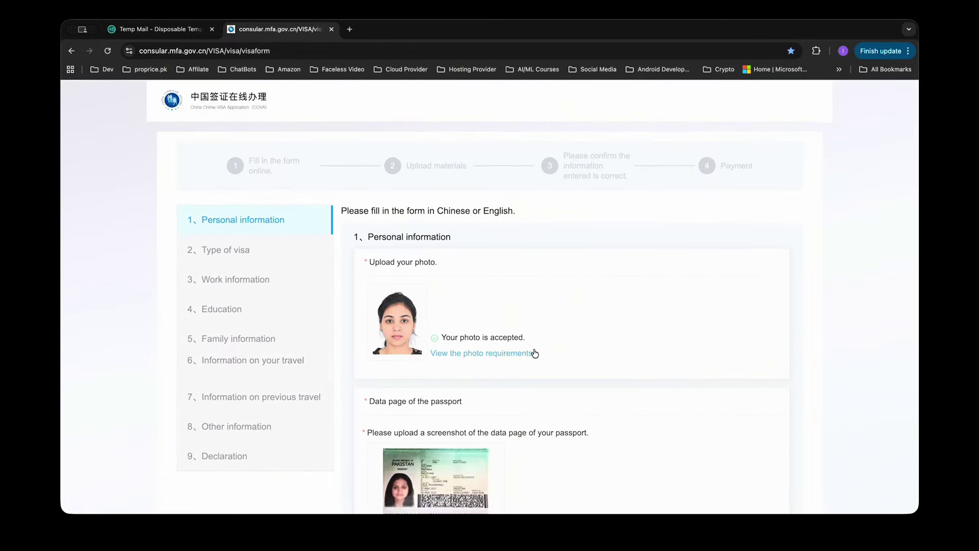
{"action": "mouse_move", "coordinate": [414, 335]}
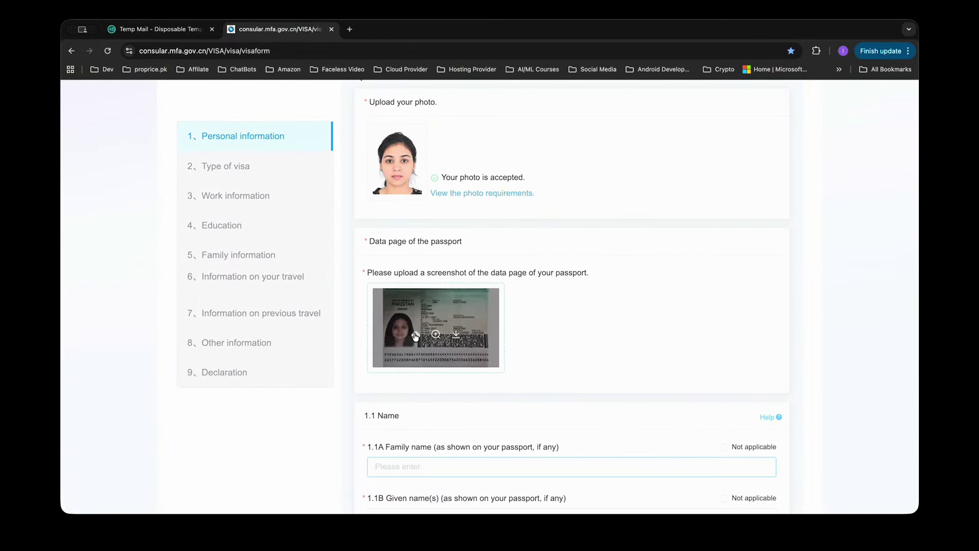
{"action": "scroll", "coordinate": [598, 353], "scroll_direction": "down", "scroll_amount": 2}
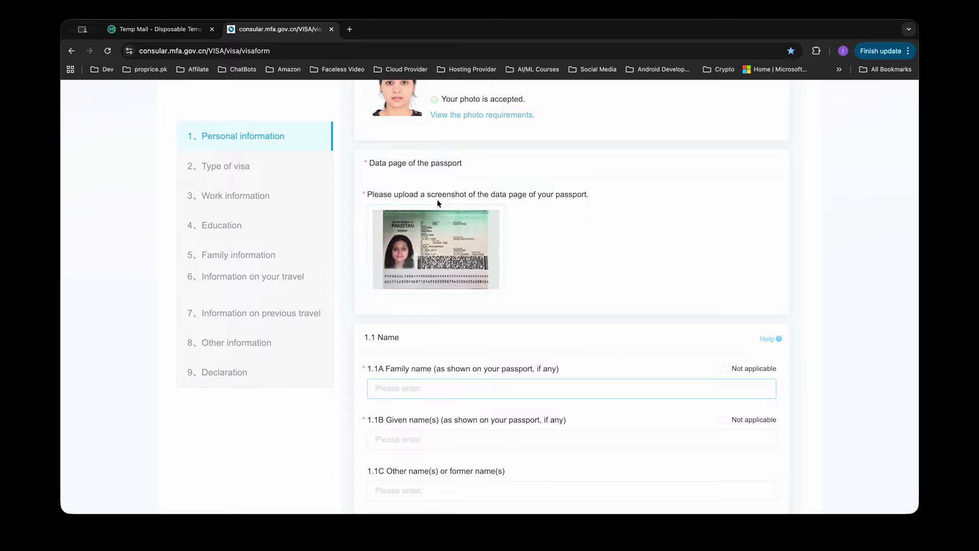
{"action": "mouse_move", "coordinate": [432, 241]}
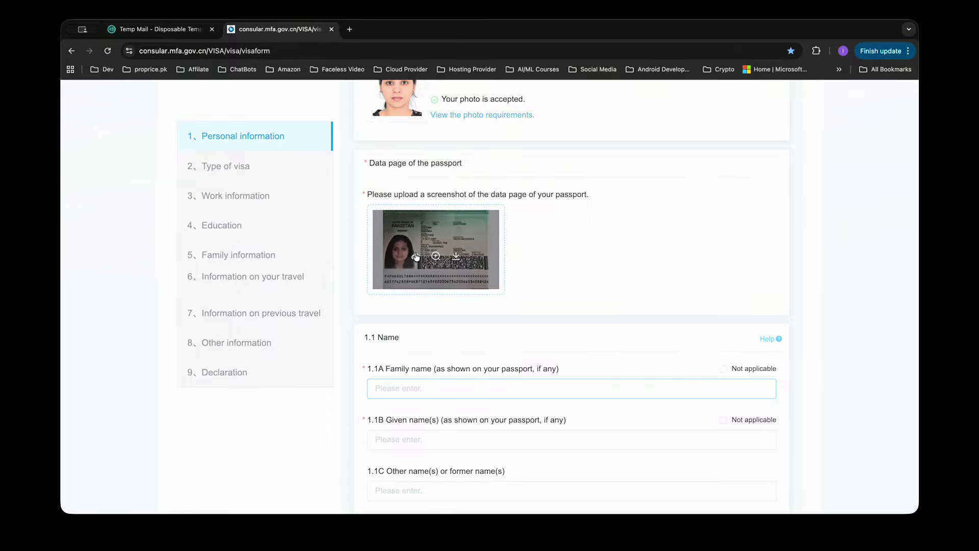
{"action": "scroll", "coordinate": [526, 258], "scroll_direction": "up", "scroll_amount": 1}
{"action": "scroll", "coordinate": [527, 259], "scroll_direction": "up", "scroll_amount": 5}
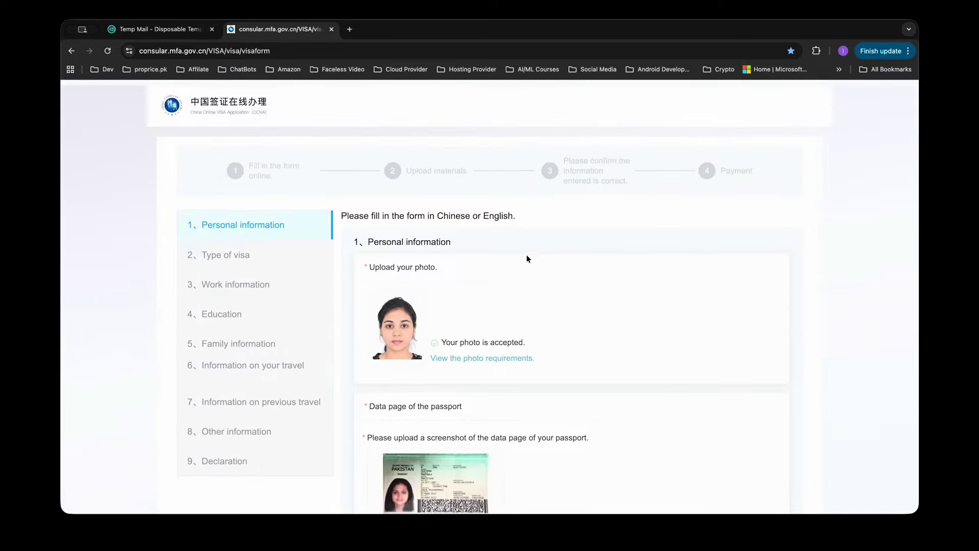
{"action": "scroll", "coordinate": [526, 259], "scroll_direction": "down", "scroll_amount": 7}
Step: Fill in the applicant's family name and given name, leaving the other or former names field blank
{"action": "left_click", "coordinate": [494, 273]}
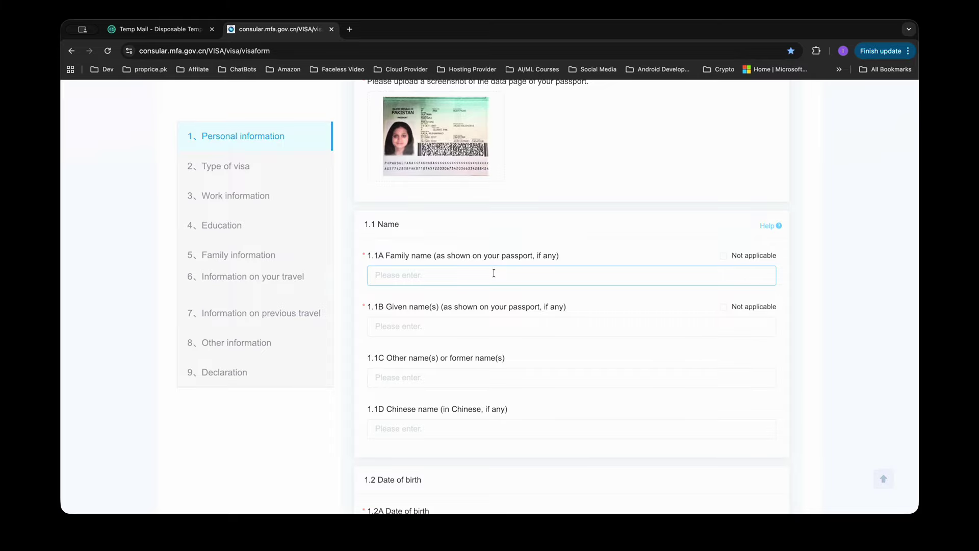
{"action": "type", "text": "ABC"}
{"action": "left_click", "coordinate": [495, 321]}
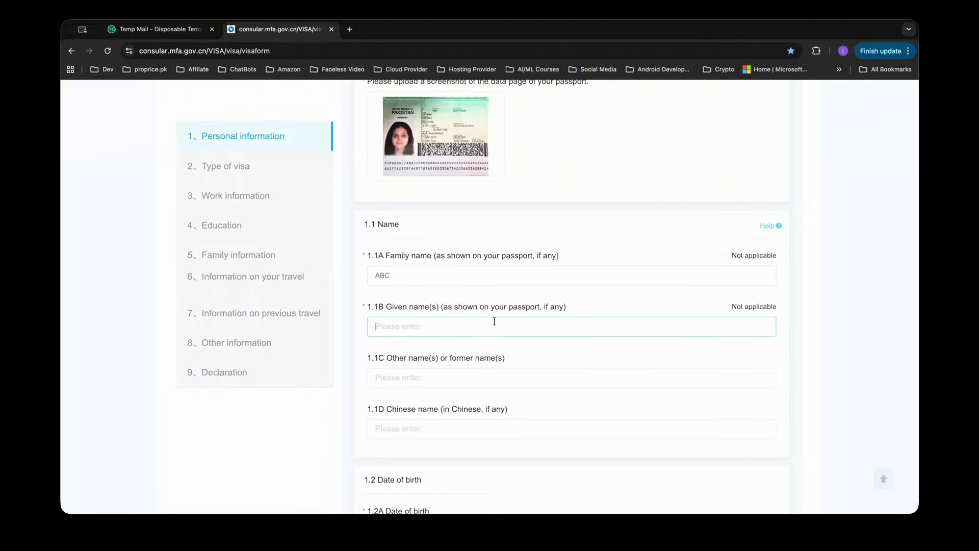
{"action": "type", "text": "ABC"}
{"action": "scroll", "coordinate": [454, 393], "scroll_direction": "down", "scroll_amount": 2}
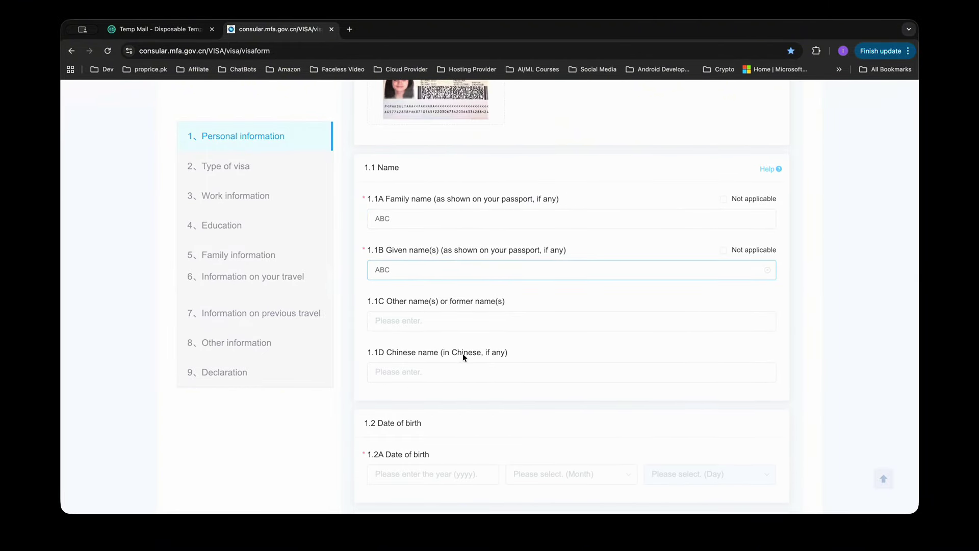
{"action": "left_click_drag", "start_coordinate": [450, 312], "coordinate": [516, 304]}
{"action": "left_click", "coordinate": [452, 324]}
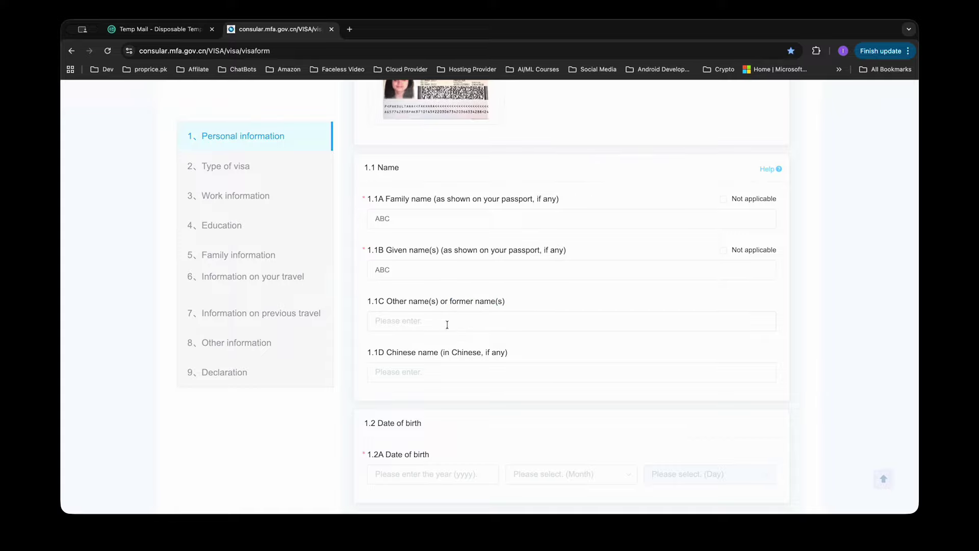
Step: Enter the applicant's date of birth as year, month and day in section 1.2
{"action": "scroll", "coordinate": [464, 377], "scroll_direction": "down", "scroll_amount": 4}
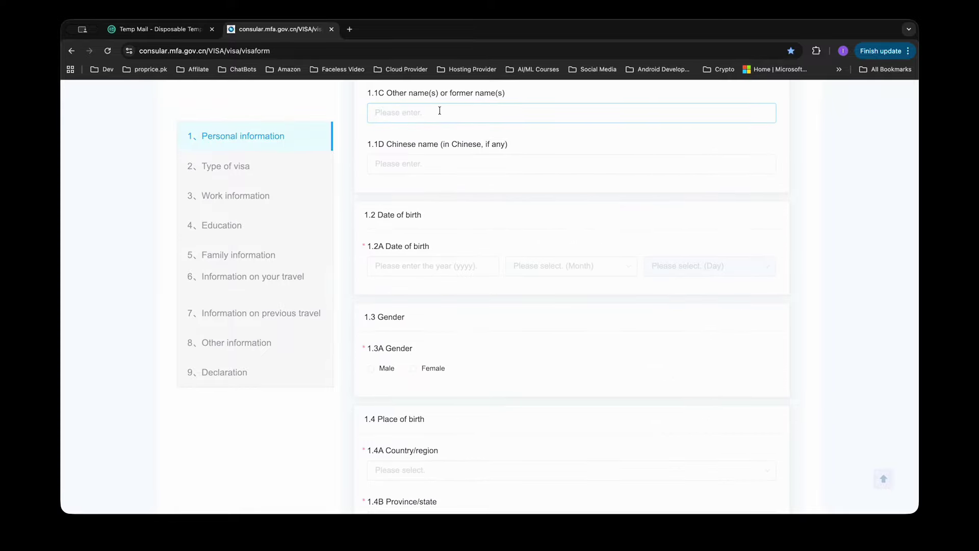
{"action": "left_click", "coordinate": [406, 266]}
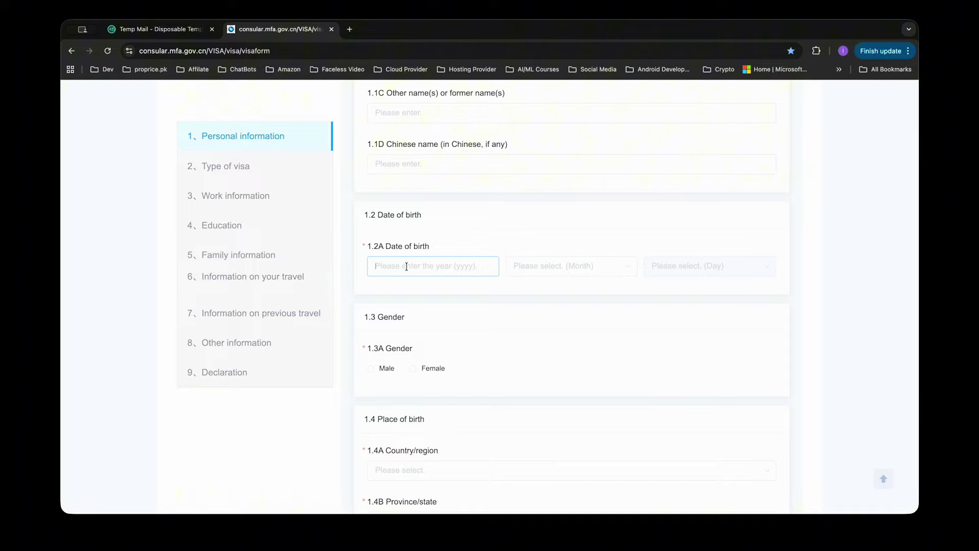
{"action": "type", "text": "2000"}
{"action": "left_click", "coordinate": [561, 266]}
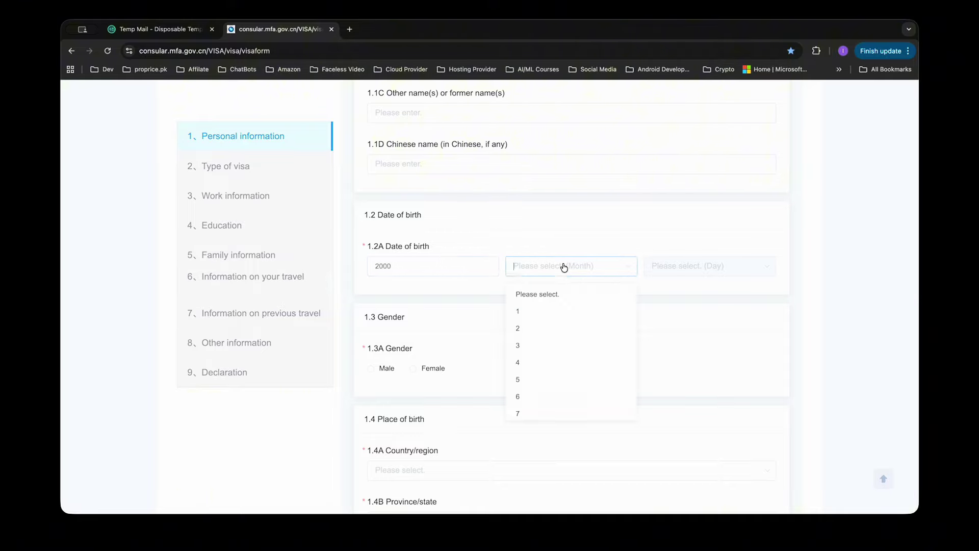
{"action": "left_click", "coordinate": [558, 312]}
{"action": "left_click", "coordinate": [663, 270]}
{"action": "left_click", "coordinate": [673, 309]}
Step: Set the gender to Male and the place of birth's country/region to Pakistan
{"action": "scroll", "coordinate": [501, 315], "scroll_direction": "down", "scroll_amount": 2}
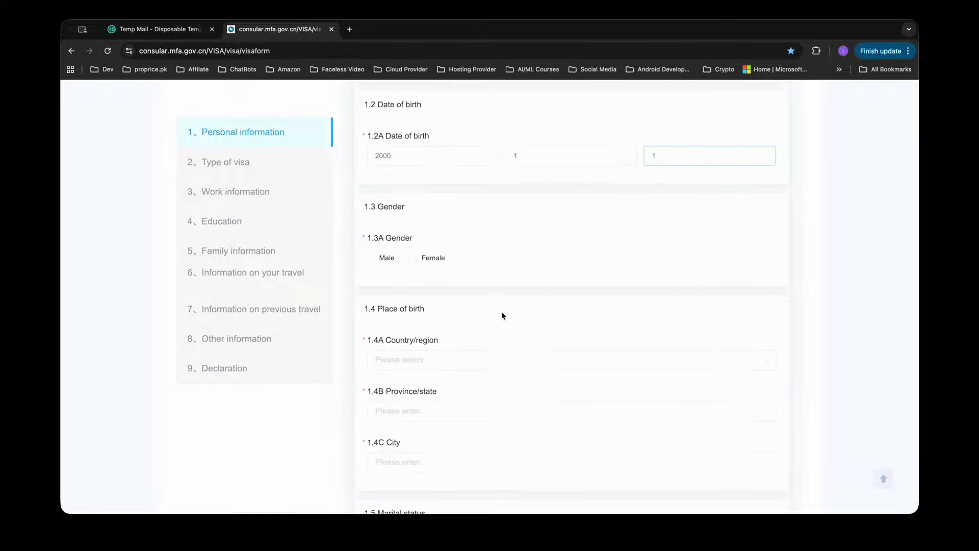
{"action": "left_click", "coordinate": [371, 234]}
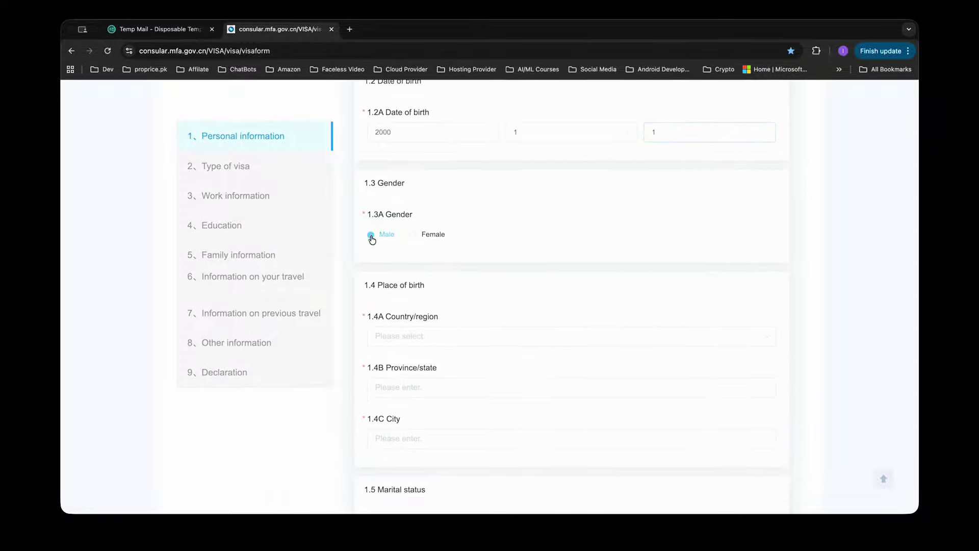
{"action": "left_click", "coordinate": [475, 339]}
{"action": "type", "text": "pak"}
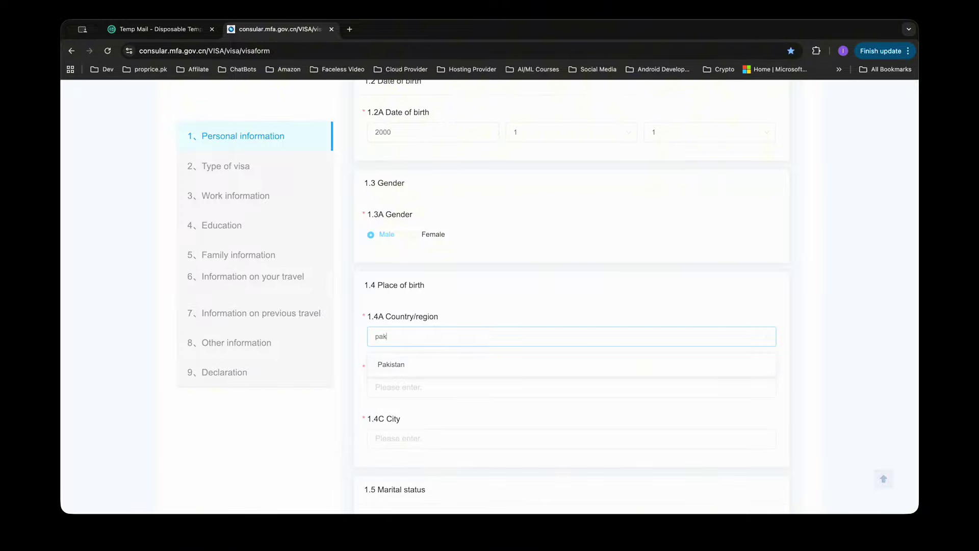
{"action": "left_click", "coordinate": [462, 370]}
{"action": "left_click", "coordinate": [437, 388]}
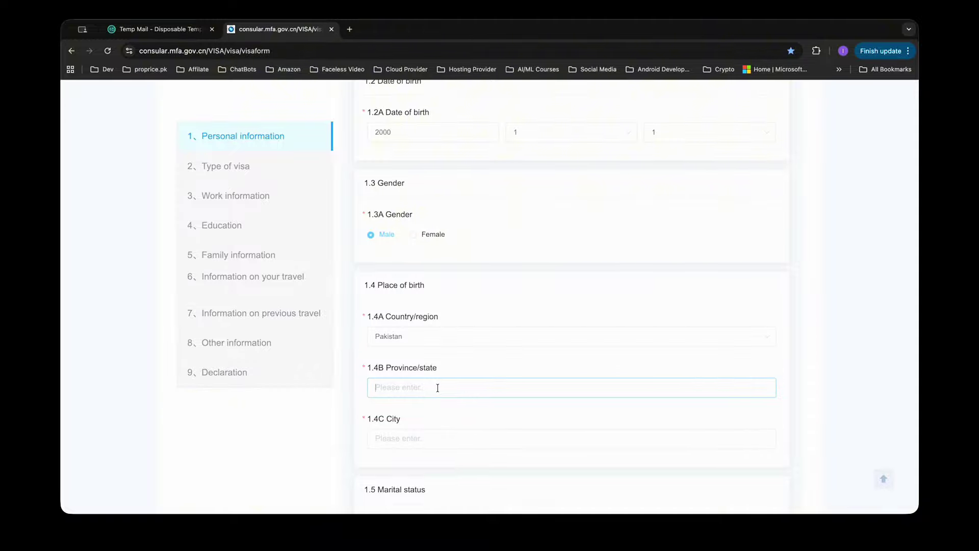
{"action": "type", "text": "kp"}
{"action": "key", "text": "BackSpace"}
{"action": "key", "text": "BackSpace"}
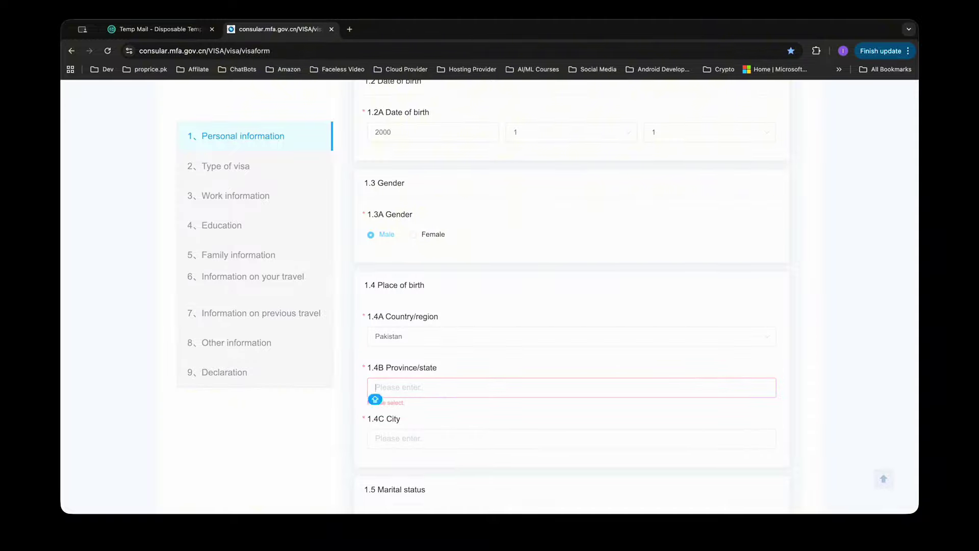
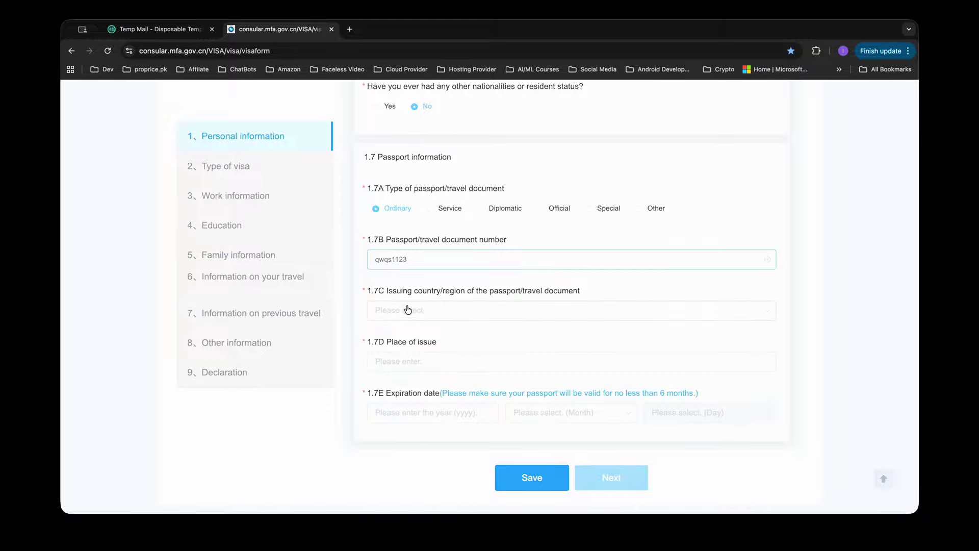
Step: Set the passport's issuing country/region to Pakistan and enter "pakistan" as the place of issue
{"action": "left_click", "coordinate": [408, 310]}
{"action": "type", "text": "pak"}
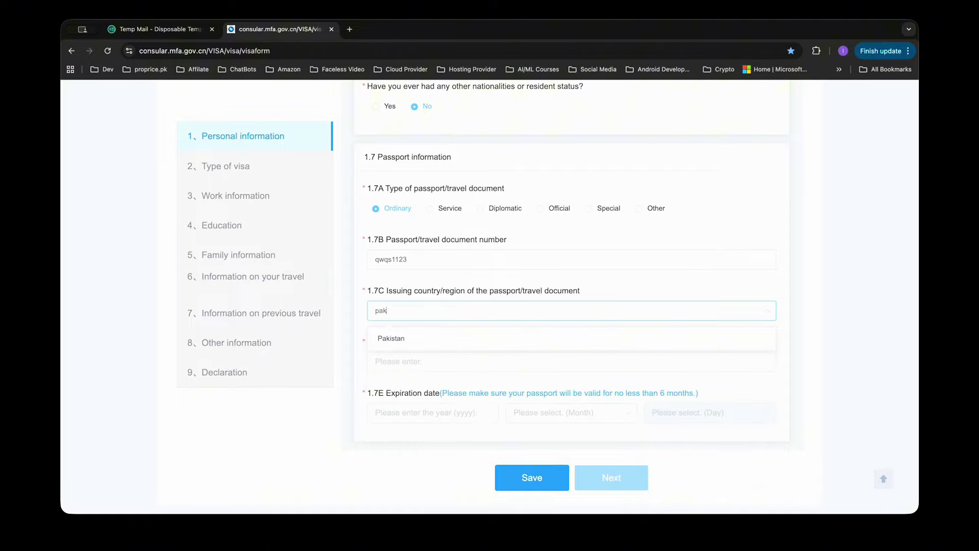
{"action": "left_click", "coordinate": [411, 338]}
{"action": "left_click", "coordinate": [412, 367]}
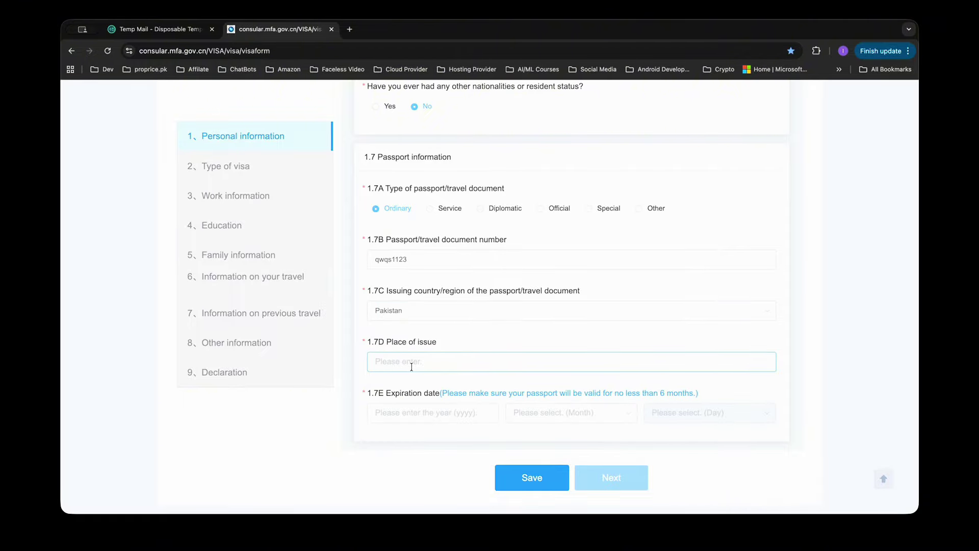
{"action": "type", "text": "pakistan"}
Step: Set the passport's expiration date to year 2027, month 1, day 1, and continue to the Type of visa section
{"action": "left_click", "coordinate": [413, 415]}
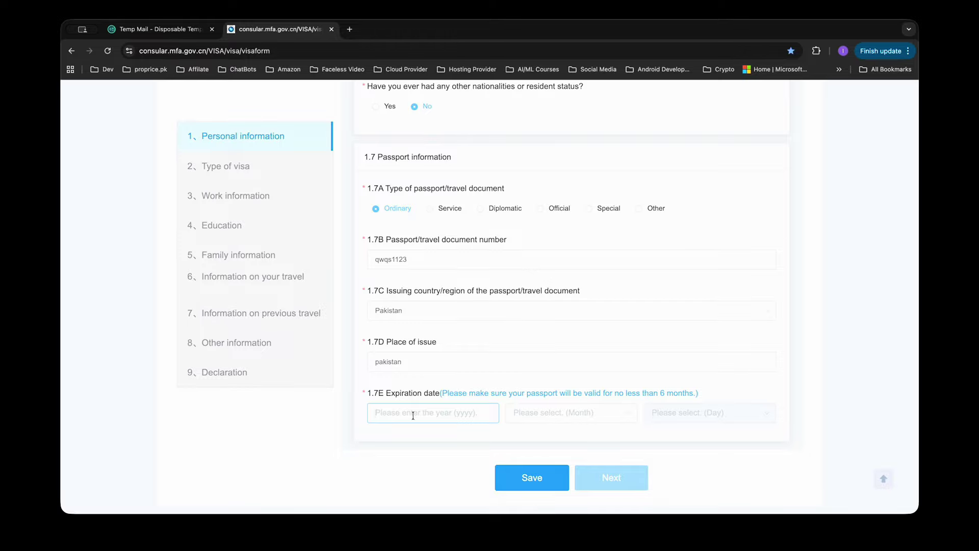
{"action": "type", "text": "2026"}
{"action": "key", "text": "BackSpace"}
{"action": "left_click", "coordinate": [535, 411]}
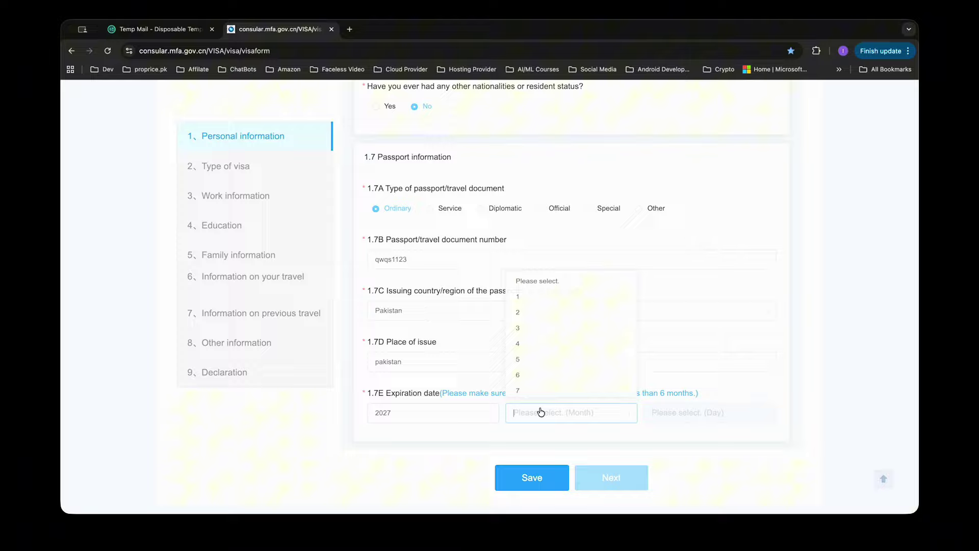
{"action": "left_click", "coordinate": [529, 289]}
{"action": "left_click", "coordinate": [661, 418]}
{"action": "left_click", "coordinate": [658, 285]}
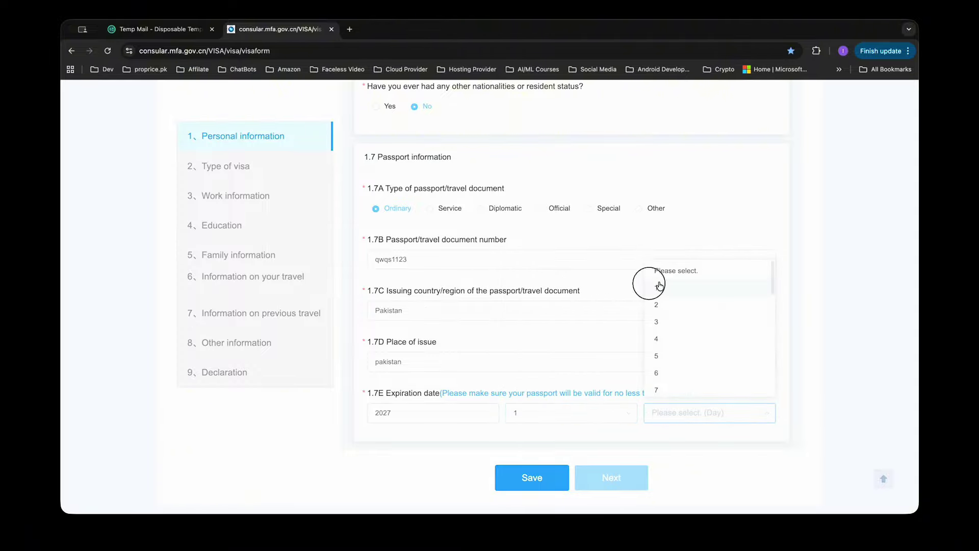
{"action": "left_click", "coordinate": [613, 480]}
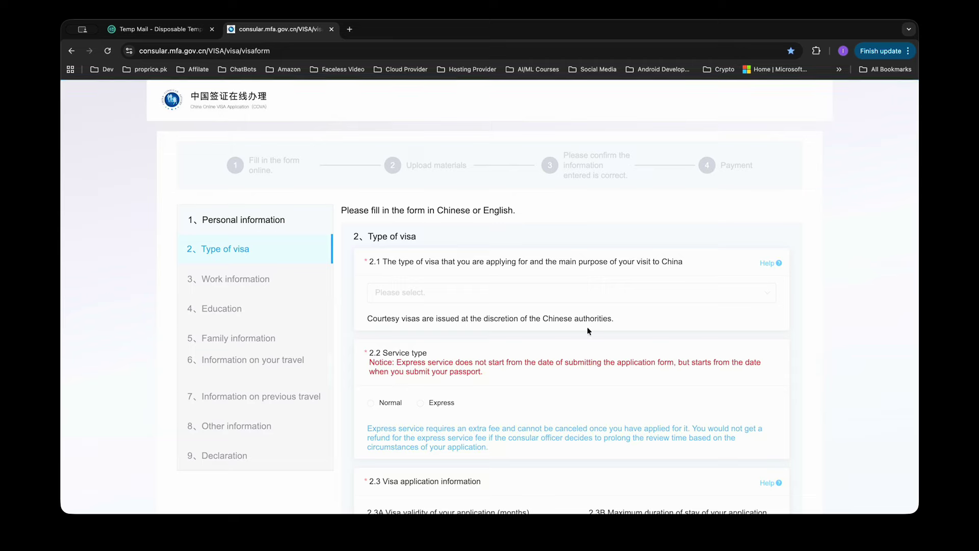
Step: Look through the visa types in 2.1 and choose (X2) Short-term study (for no more than 180 days)
{"action": "left_click", "coordinate": [493, 293]}
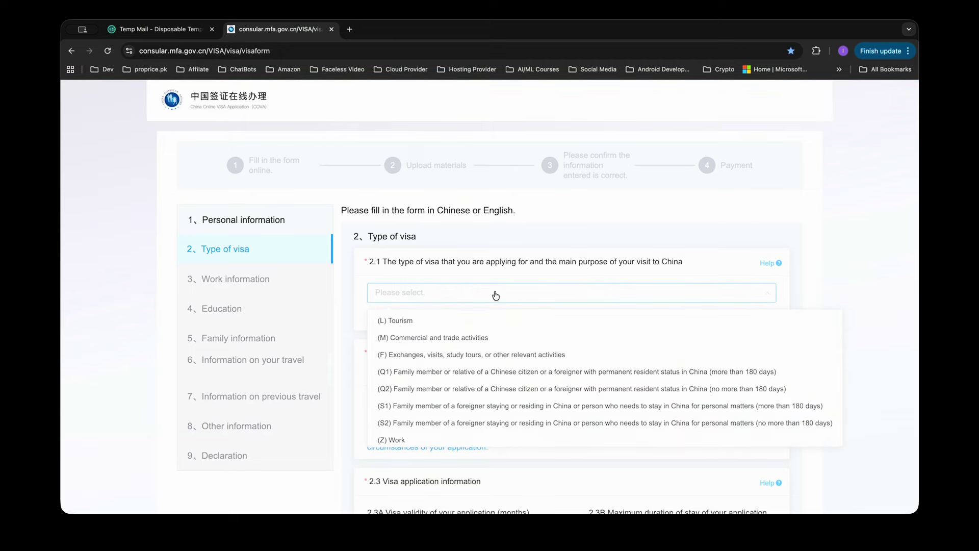
{"action": "scroll", "coordinate": [477, 362], "scroll_direction": "down", "scroll_amount": 2}
{"action": "scroll", "coordinate": [479, 366], "scroll_direction": "down", "scroll_amount": 1}
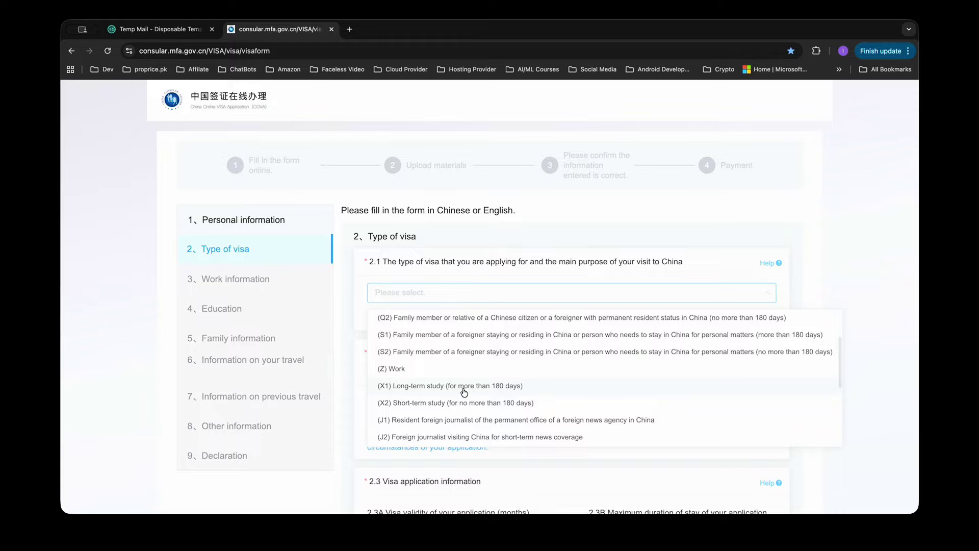
{"action": "scroll", "coordinate": [473, 393], "scroll_direction": "up", "scroll_amount": 3}
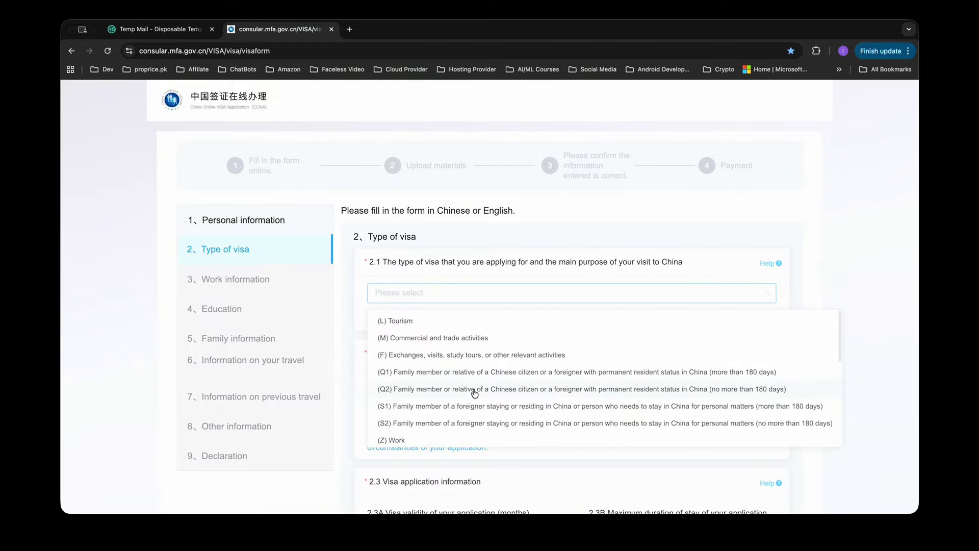
{"action": "scroll", "coordinate": [474, 392], "scroll_direction": "down", "scroll_amount": 3}
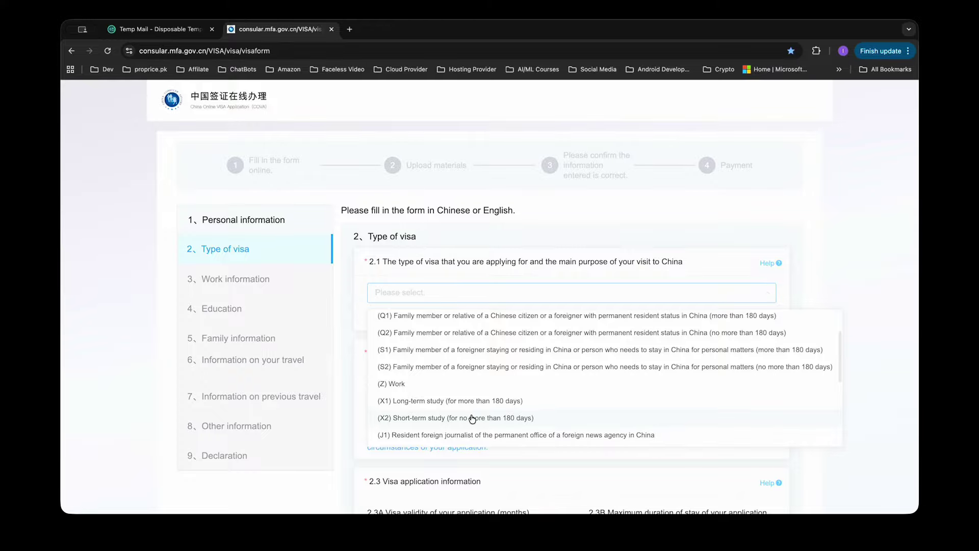
{"action": "scroll", "coordinate": [472, 415], "scroll_direction": "up", "scroll_amount": 3}
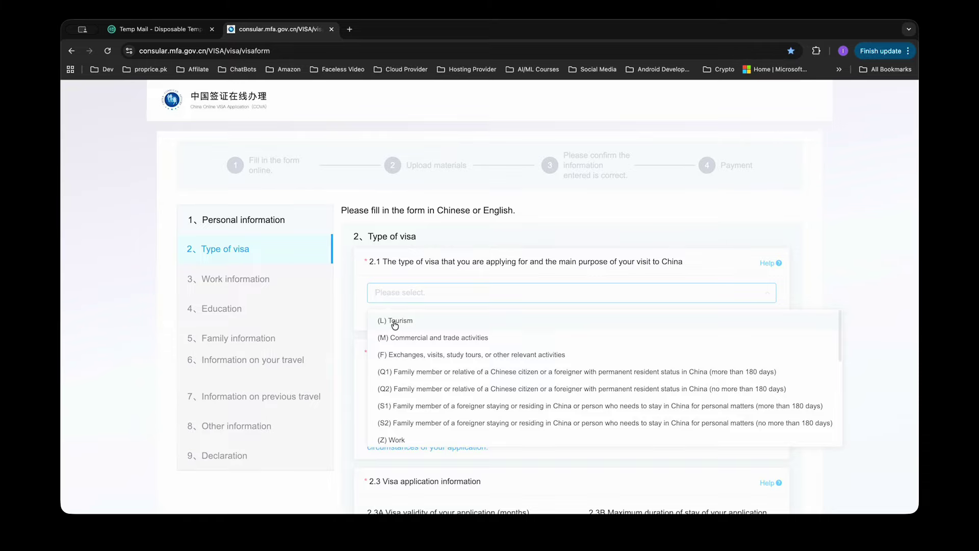
{"action": "scroll", "coordinate": [509, 422], "scroll_direction": "down", "scroll_amount": 3}
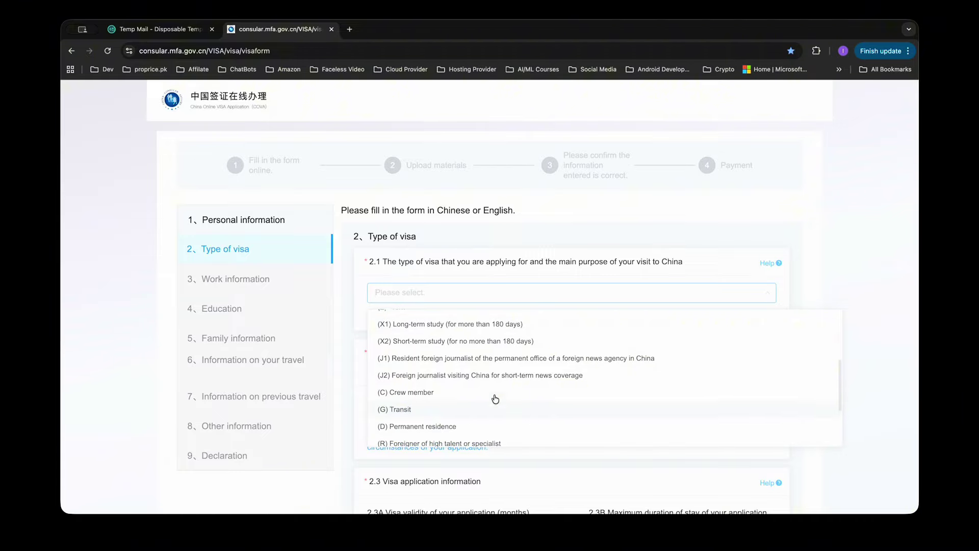
{"action": "scroll", "coordinate": [482, 364], "scroll_direction": "up", "scroll_amount": 1}
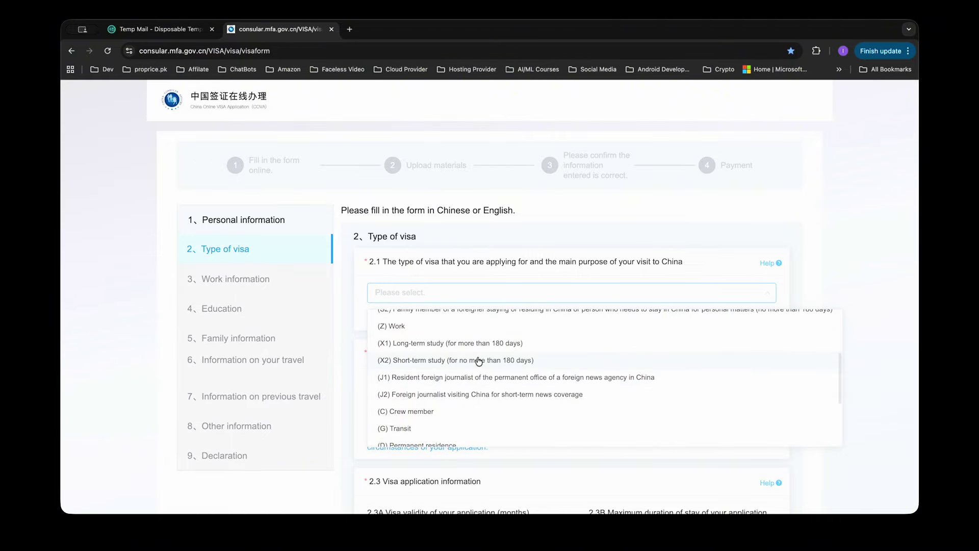
{"action": "left_click", "coordinate": [478, 360]}
Step: Set the service type in section 2.2 to Normal
{"action": "scroll", "coordinate": [479, 380], "scroll_direction": "down", "scroll_amount": 1}
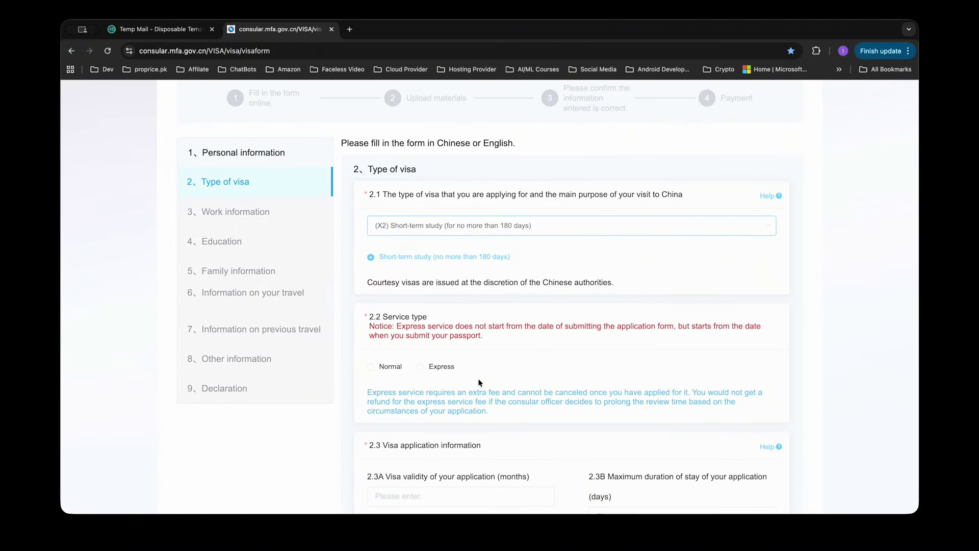
{"action": "scroll", "coordinate": [474, 378], "scroll_direction": "down", "scroll_amount": 1}
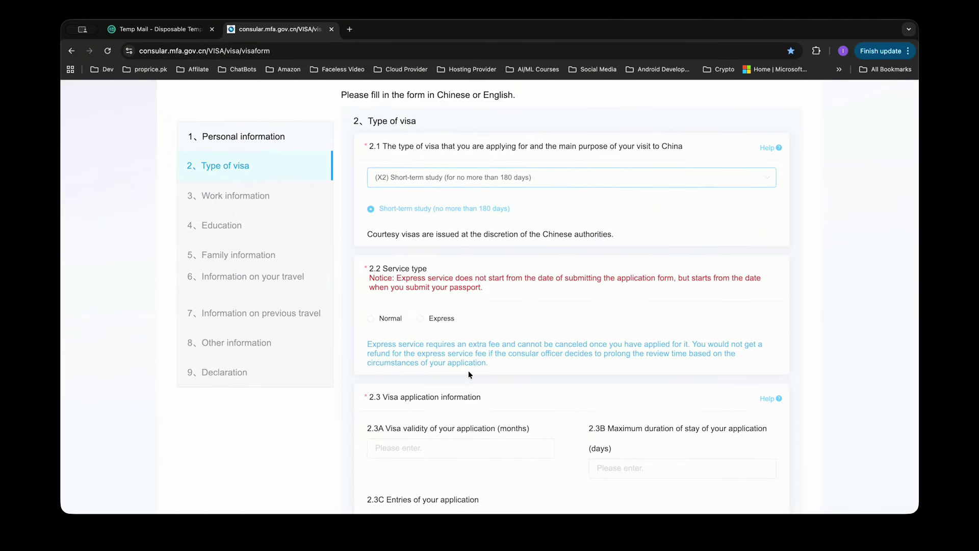
{"action": "left_click", "coordinate": [376, 321]}
Step: Request a 3-month visa validity, a 90-day maximum stay and a single entry, and continue to the Work information section
{"action": "scroll", "coordinate": [500, 354], "scroll_direction": "down", "scroll_amount": 2}
{"action": "left_click", "coordinate": [444, 311]}
{"action": "left_click", "coordinate": [445, 323]}
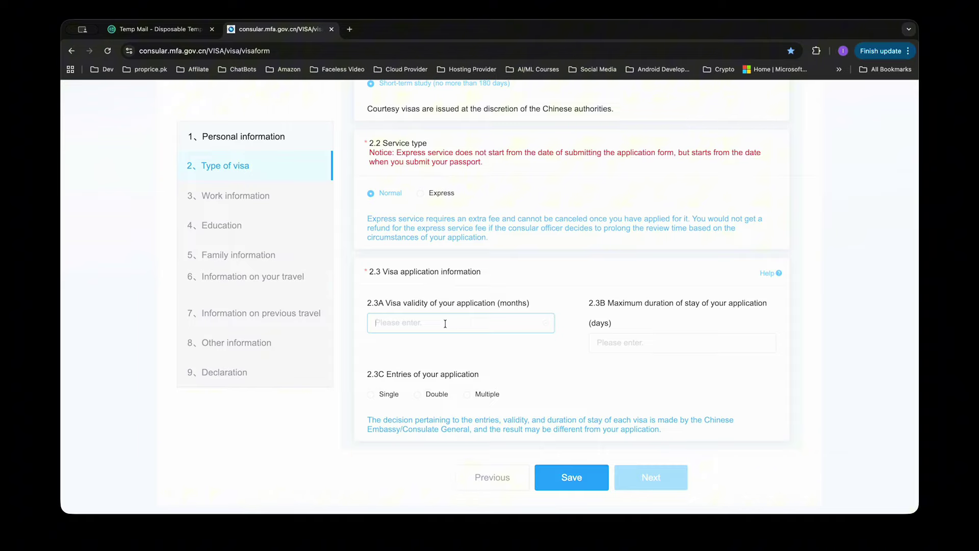
{"action": "type", "text": "3"}
{"action": "left_click", "coordinate": [633, 339]}
{"action": "type", "text": "90"}
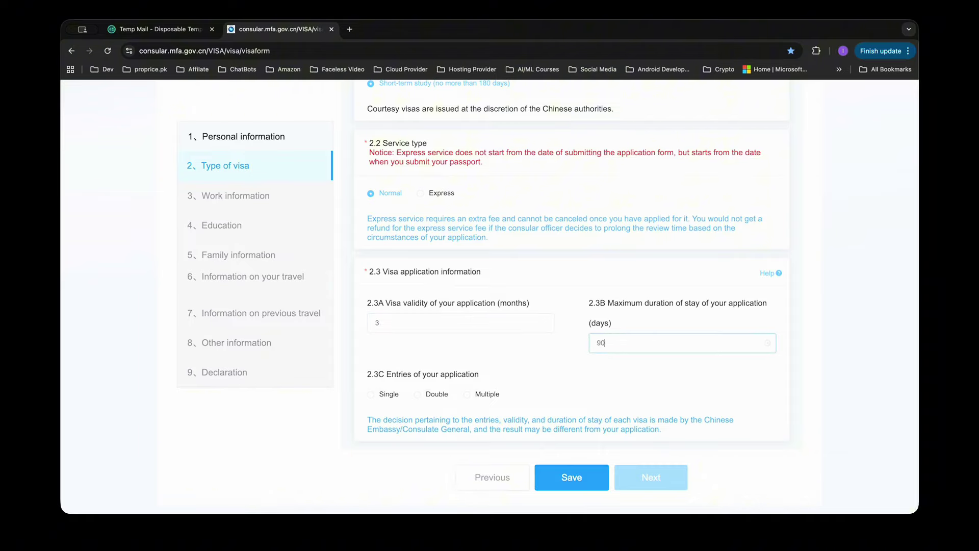
{"action": "left_click", "coordinate": [388, 396]}
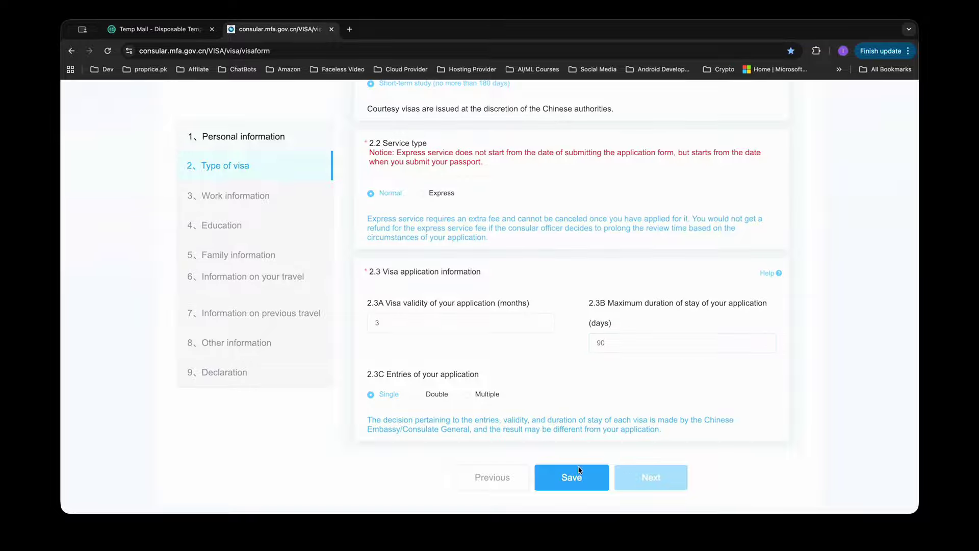
{"action": "left_click", "coordinate": [662, 482]}
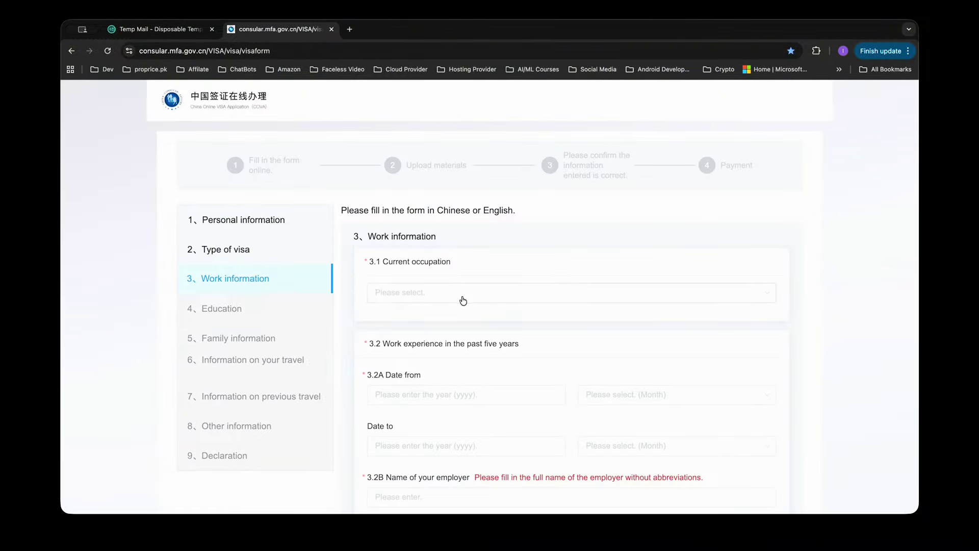
Step: Set the current occupation to Student and mark work experience in the past five years as not applicable
{"action": "left_click", "coordinate": [464, 298]}
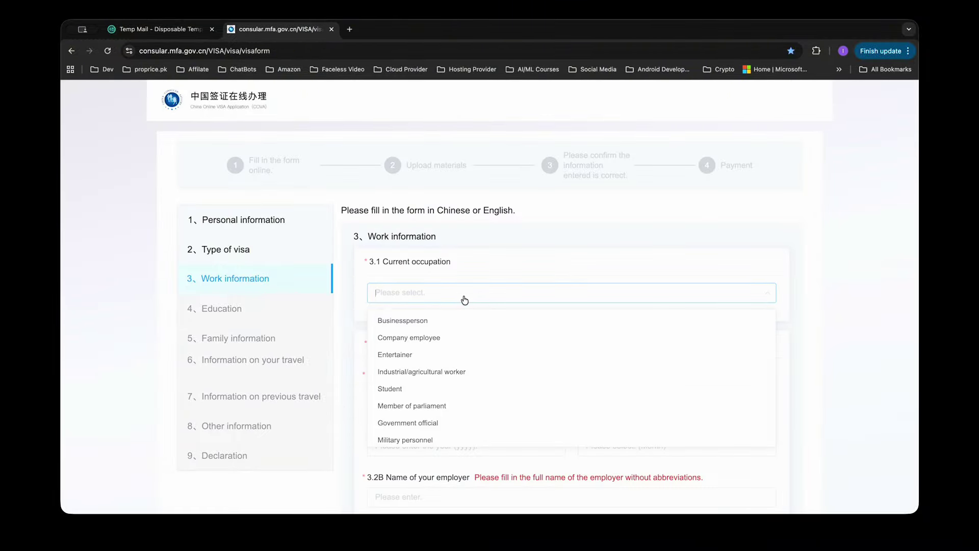
{"action": "left_click", "coordinate": [445, 388]}
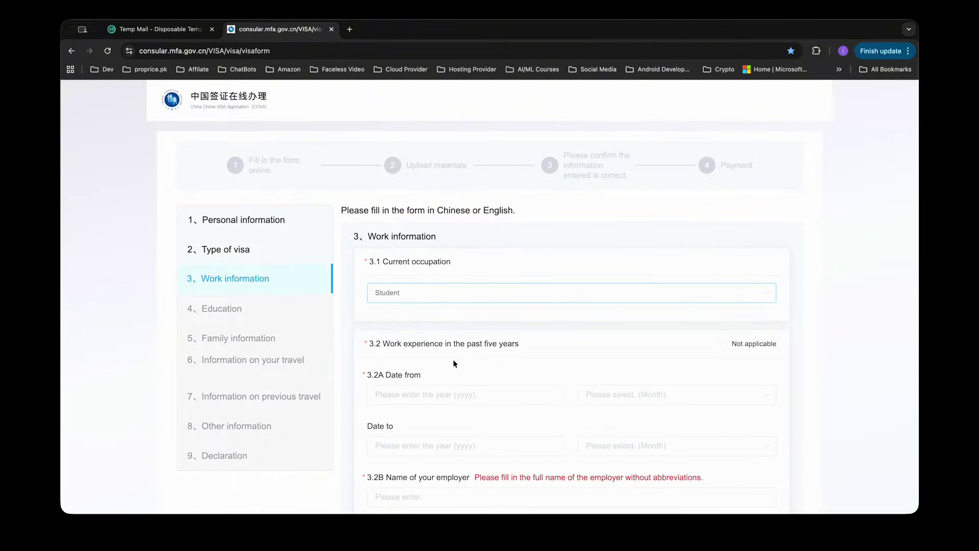
{"action": "left_click", "coordinate": [443, 400]}
{"action": "scroll", "coordinate": [444, 401], "scroll_direction": "down", "scroll_amount": 2}
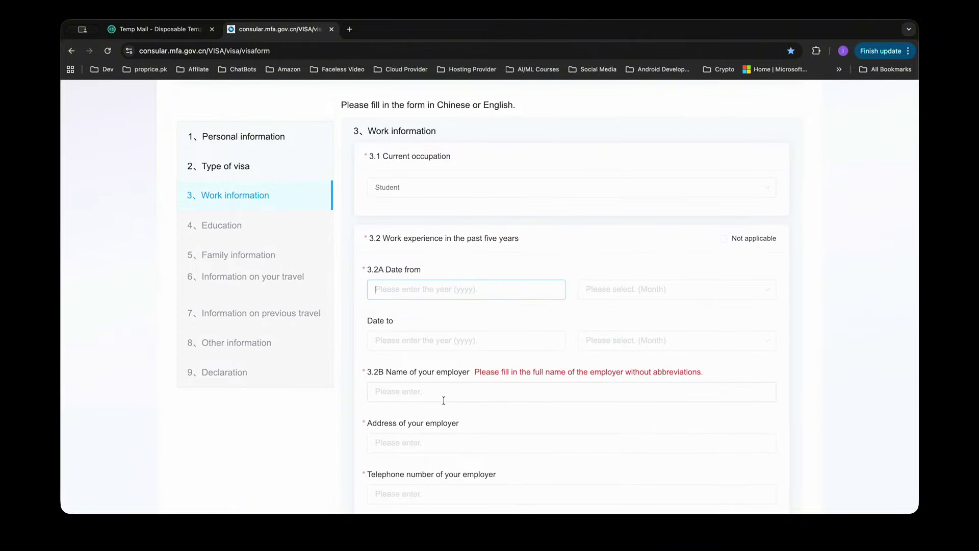
{"action": "left_click", "coordinate": [723, 238]}
Step: Enter "student" as the explanation for the missing work experience and continue to the Education section
{"action": "left_click", "coordinate": [457, 405]}
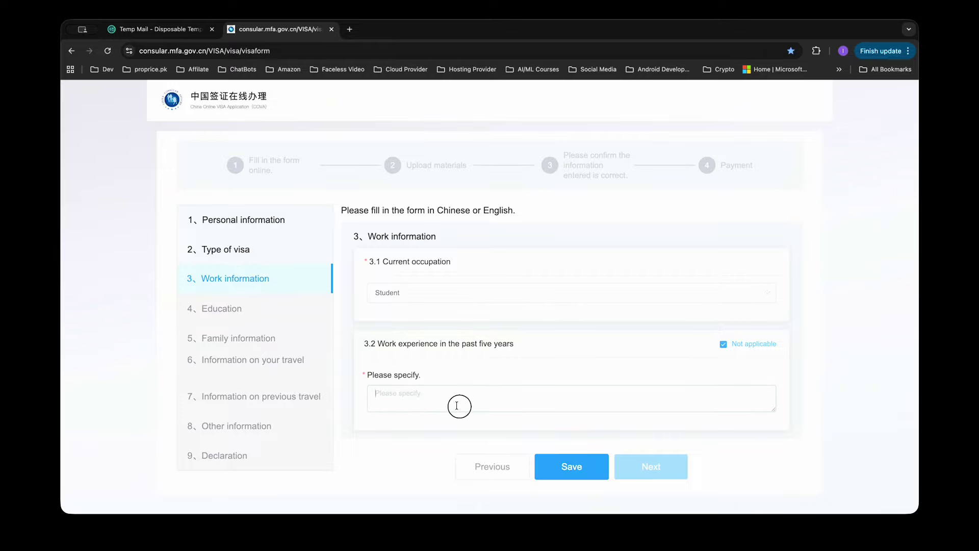
{"action": "type", "text": "studewnt"}
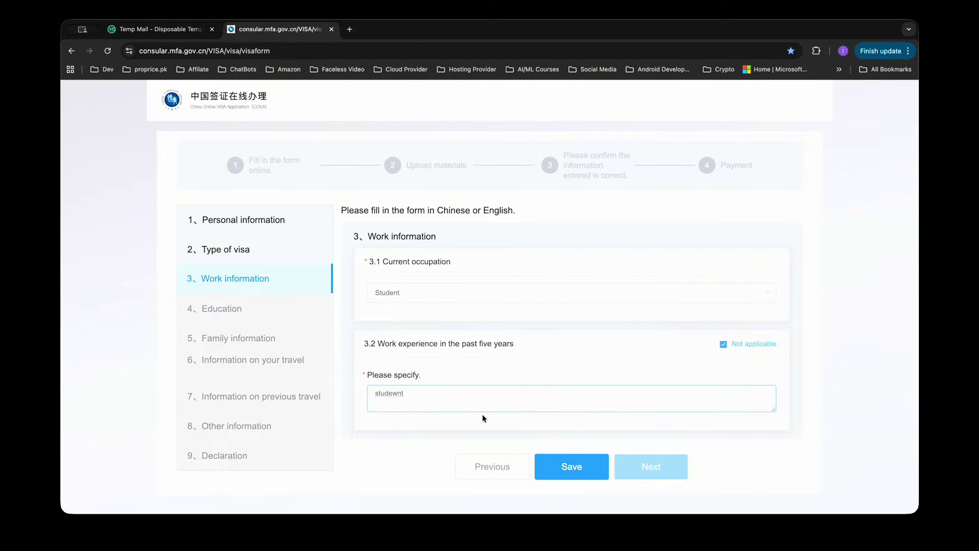
{"action": "key", "text": "BackSpace"}
{"action": "key", "text": "BackSpace"}
{"action": "key", "text": "BackSpace"}
{"action": "left_click", "coordinate": [643, 471]}
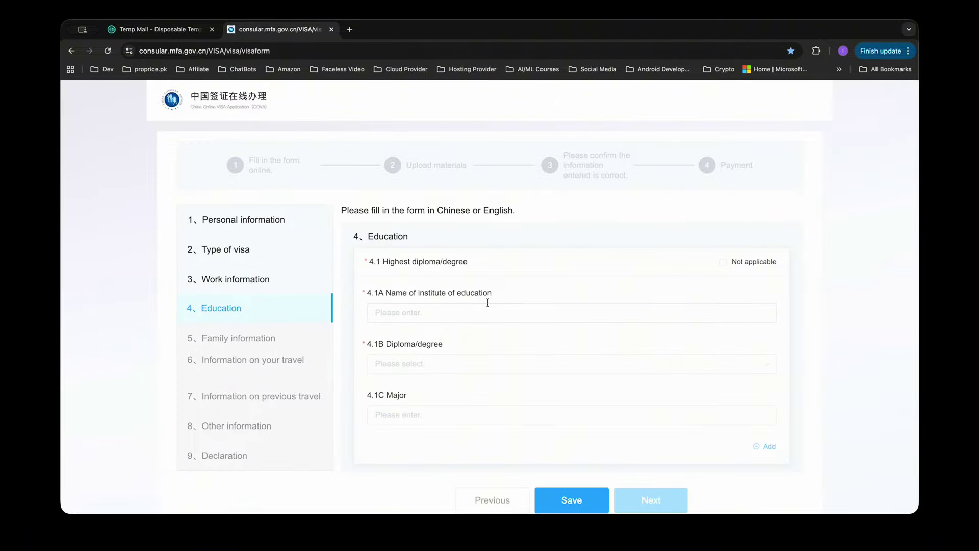
Step: Enter "aaa" as the institute of education and set the diploma/degree to Technical secondary school/high school or equivalent
{"action": "left_click", "coordinate": [489, 310]}
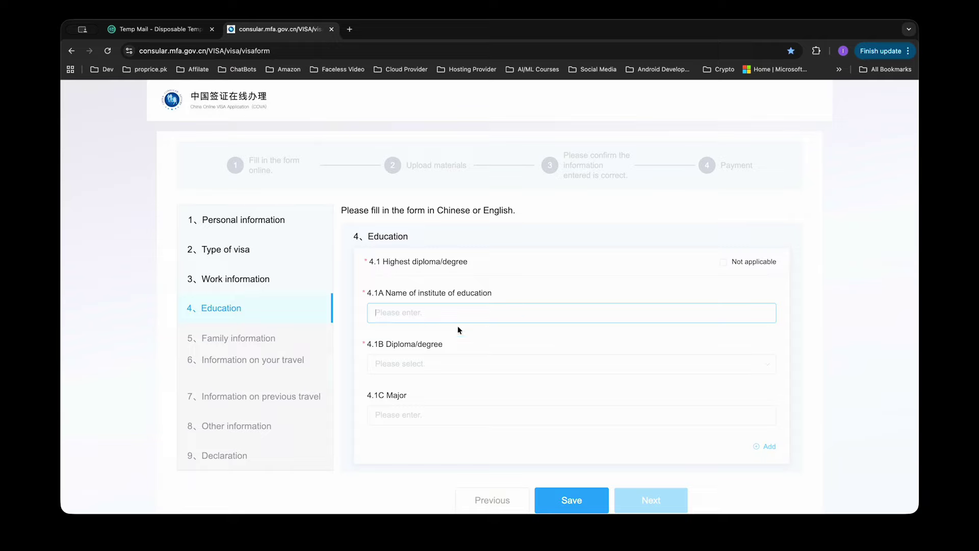
{"action": "type", "text": "aaa"}
{"action": "left_click", "coordinate": [409, 365]}
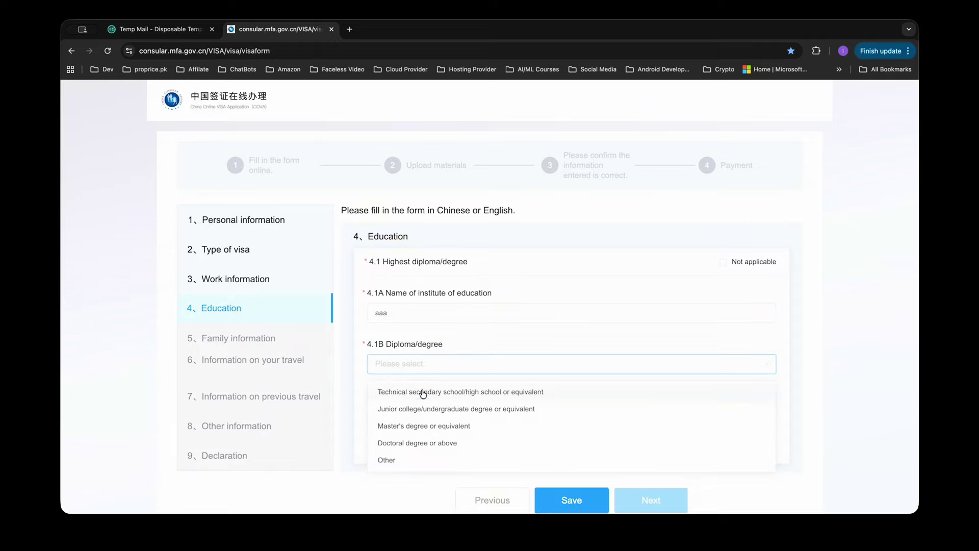
{"action": "left_click", "coordinate": [436, 411]}
{"action": "left_click", "coordinate": [455, 371]}
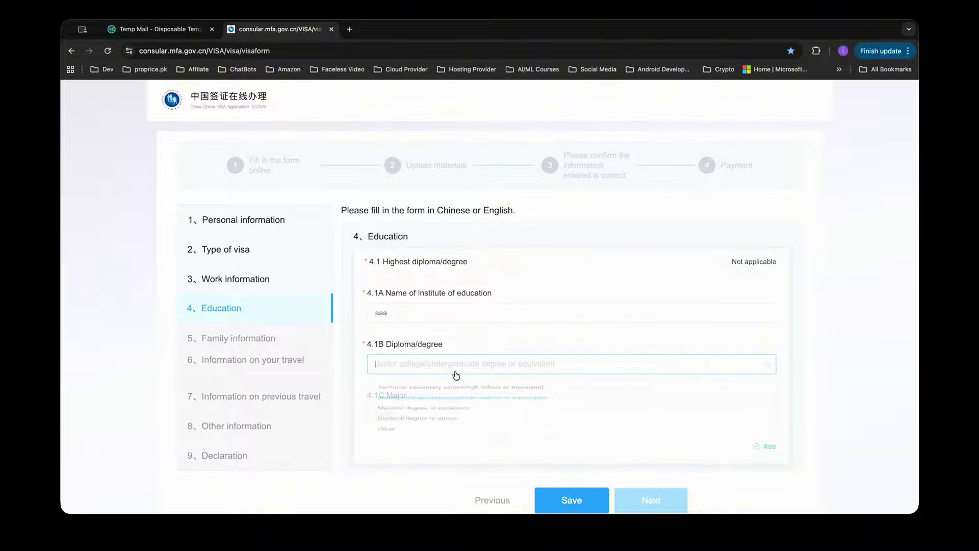
{"action": "left_click", "coordinate": [474, 391]}
Step: Enter "pre-medical" as the major and continue to the Family information section
{"action": "left_click", "coordinate": [438, 414]}
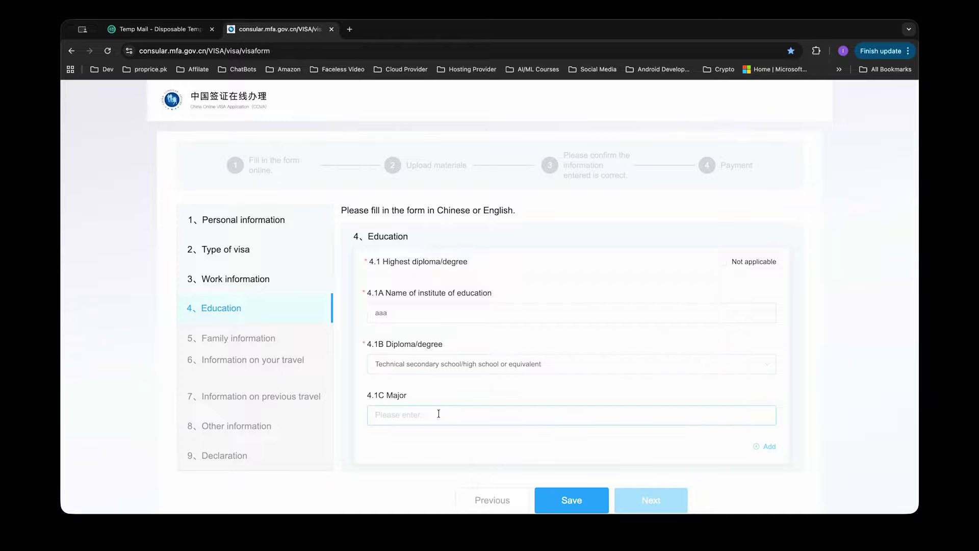
{"action": "type", "text": "pre-medical"}
{"action": "left_click_drag", "start_coordinate": [426, 315], "coordinate": [367, 313]}
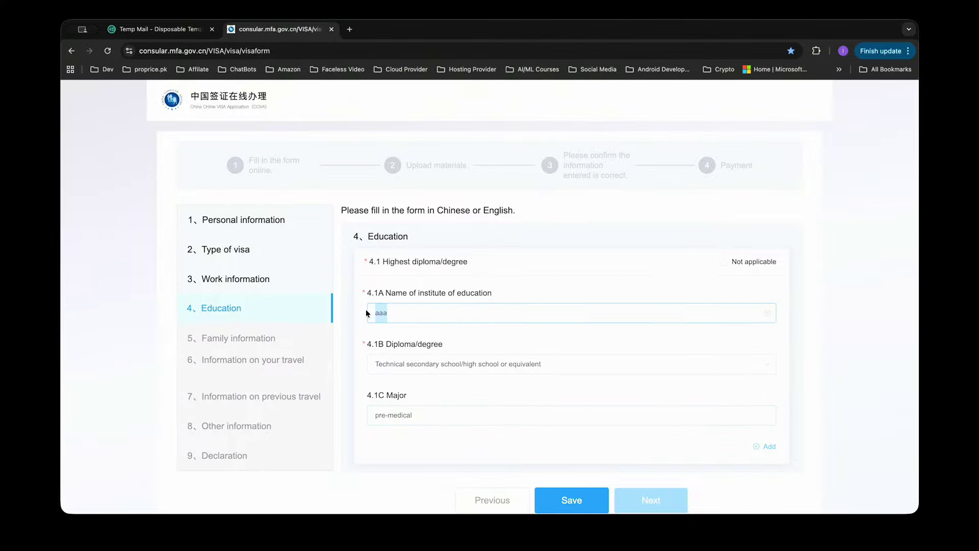
{"action": "left_click", "coordinate": [671, 509]}
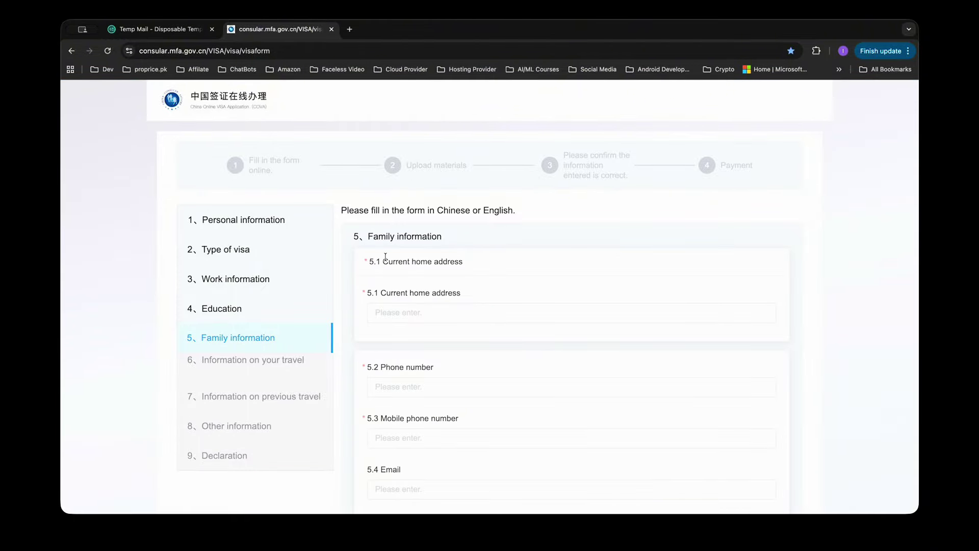
Step: Fill in the applicant's current home address, phone number and mobile phone number, leaving the email field blank
{"action": "left_click_drag", "start_coordinate": [369, 240], "coordinate": [487, 243]}
{"action": "left_click", "coordinate": [483, 279]}
{"action": "left_click", "coordinate": [432, 315]}
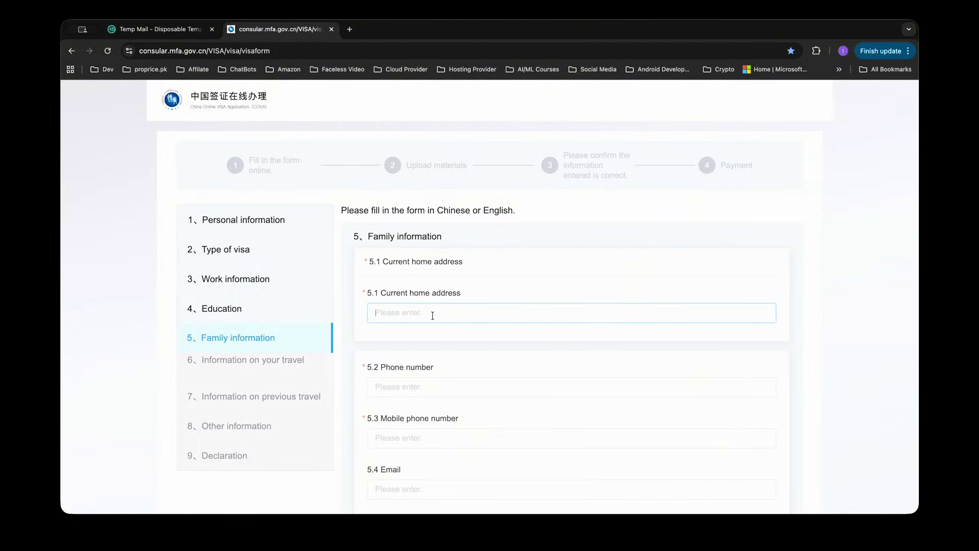
{"action": "type", "text": "aaa"}
{"action": "left_click", "coordinate": [410, 389]}
{"action": "type", "text": "11"}
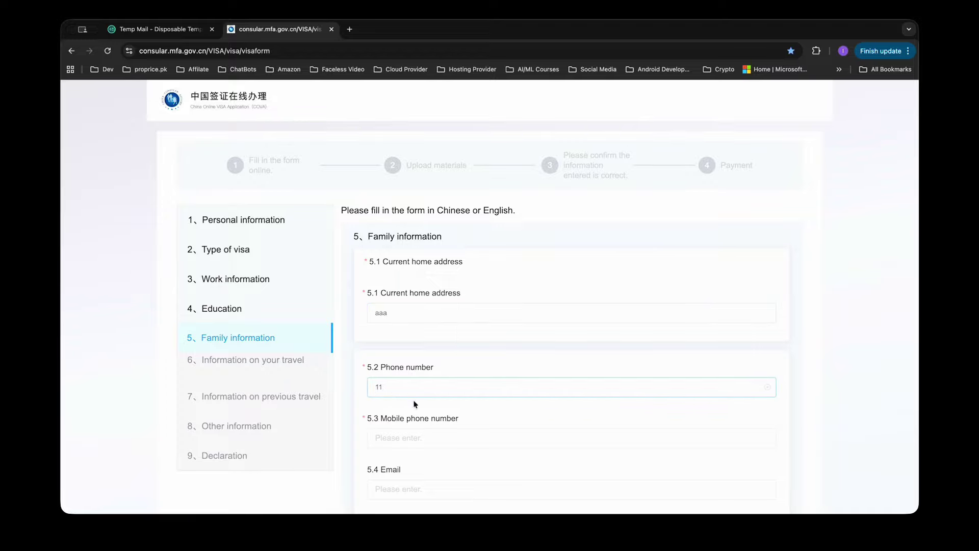
{"action": "left_click", "coordinate": [407, 437]}
{"action": "type", "text": "11"}
{"action": "scroll", "coordinate": [405, 436], "scroll_direction": "down", "scroll_amount": 2}
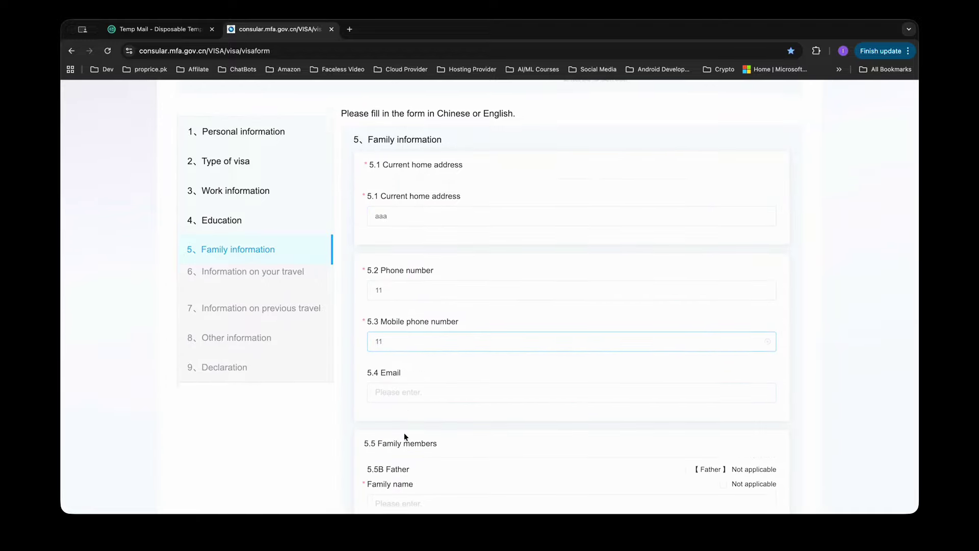
{"action": "scroll", "coordinate": [420, 437], "scroll_direction": "down", "scroll_amount": 2}
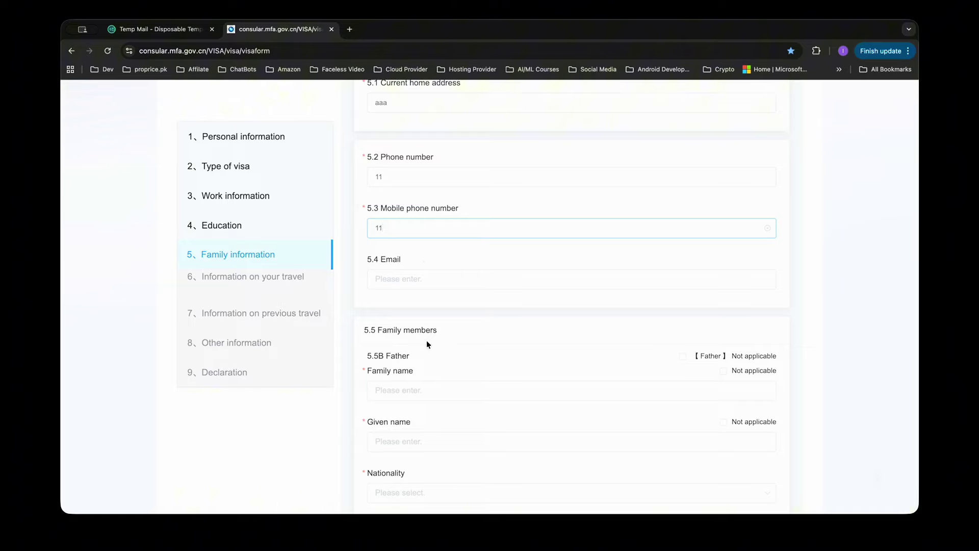
Step: Enter the father's family name and given name and set his nationality to Pakistan
{"action": "scroll", "coordinate": [426, 341], "scroll_direction": "down", "scroll_amount": 2}
{"action": "left_click", "coordinate": [402, 287]}
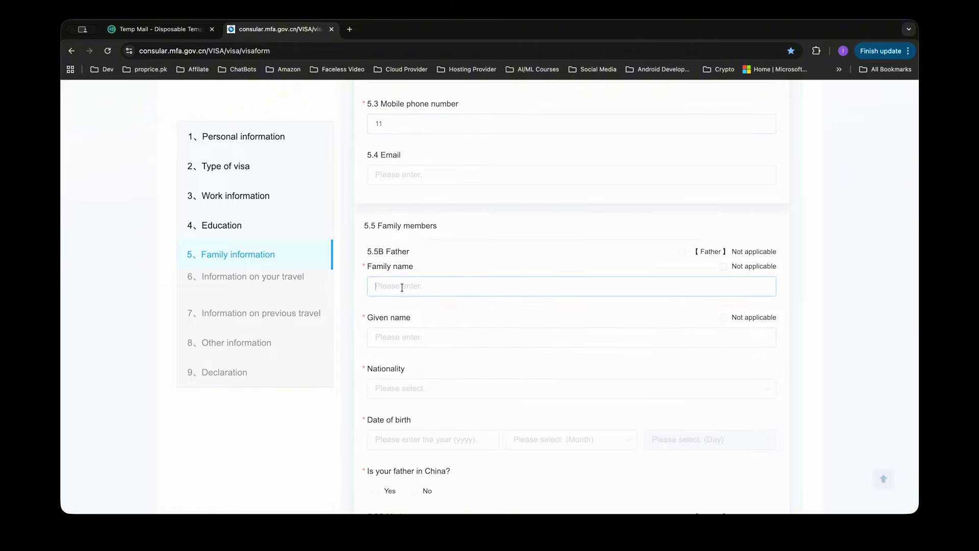
{"action": "type", "text": "aa"}
{"action": "left_click", "coordinate": [394, 336]}
{"action": "type", "text": "aa"}
{"action": "left_click", "coordinate": [399, 387]}
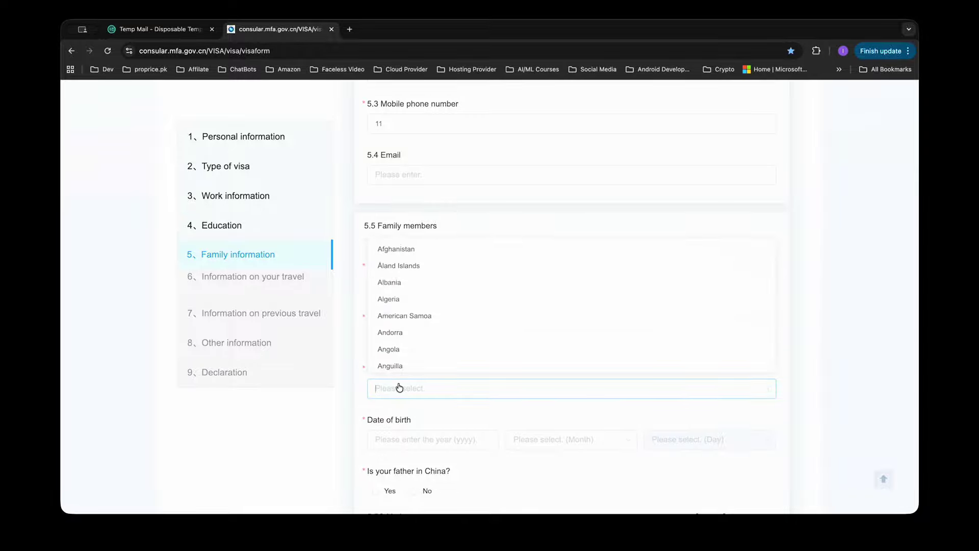
{"action": "type", "text": "p"}
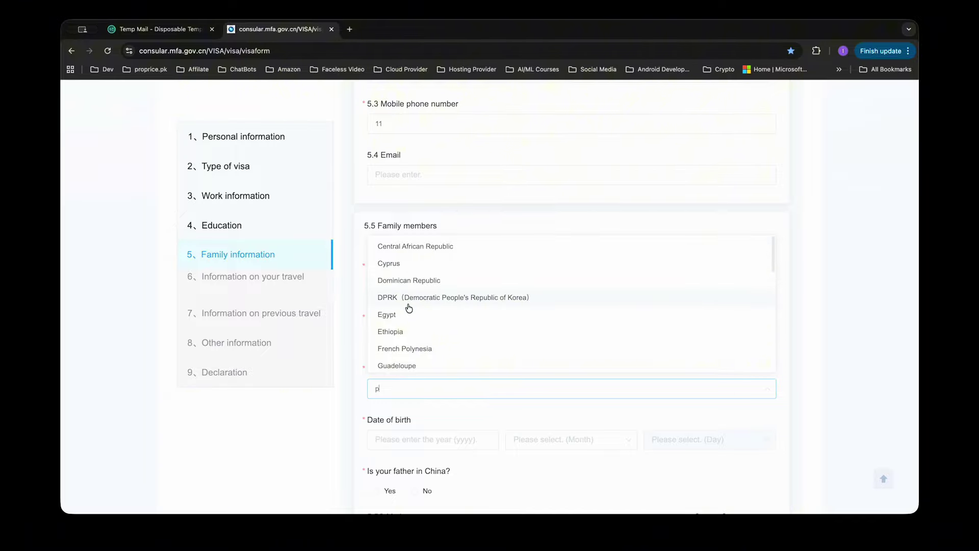
{"action": "type", "text": "a"}
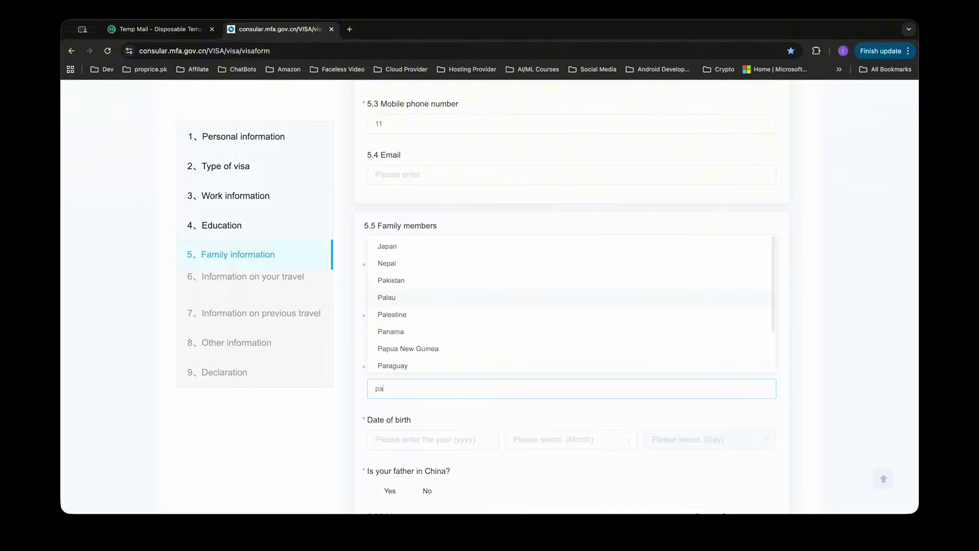
{"action": "left_click", "coordinate": [406, 280]}
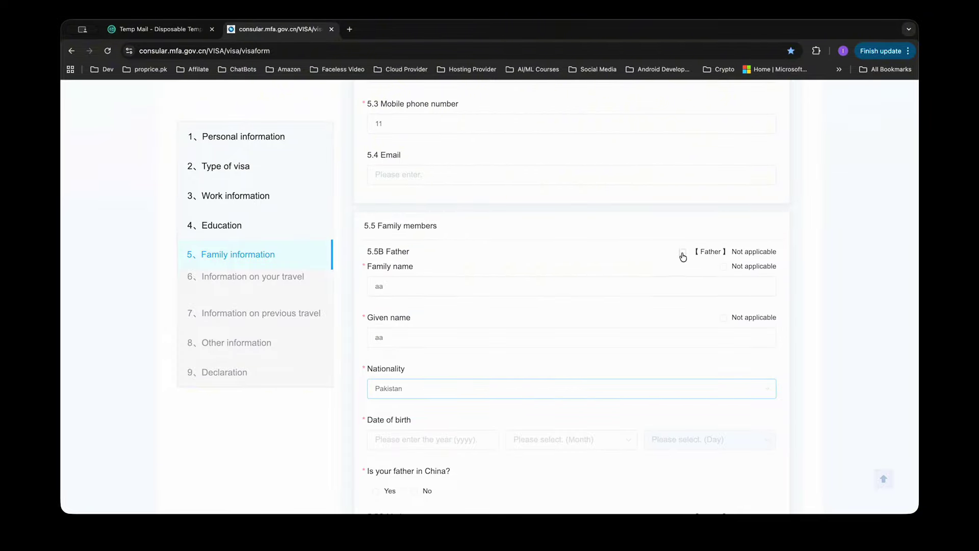
{"action": "left_click", "coordinate": [683, 253]}
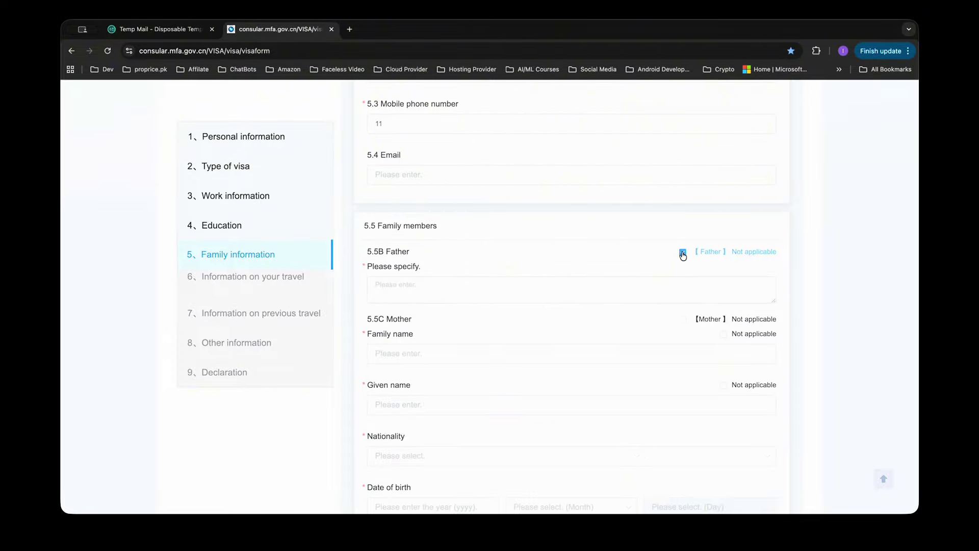
{"action": "left_click", "coordinate": [541, 296]}
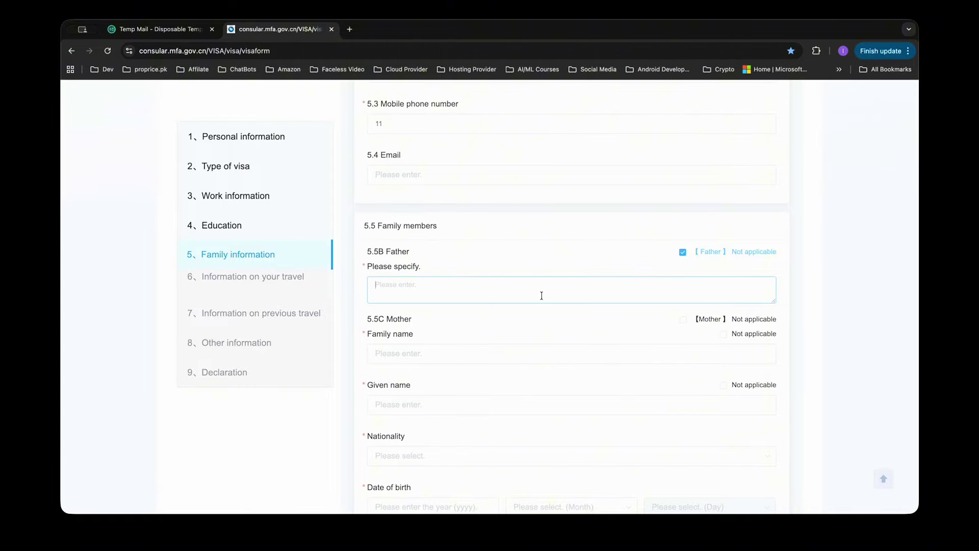
{"action": "left_click", "coordinate": [683, 252]}
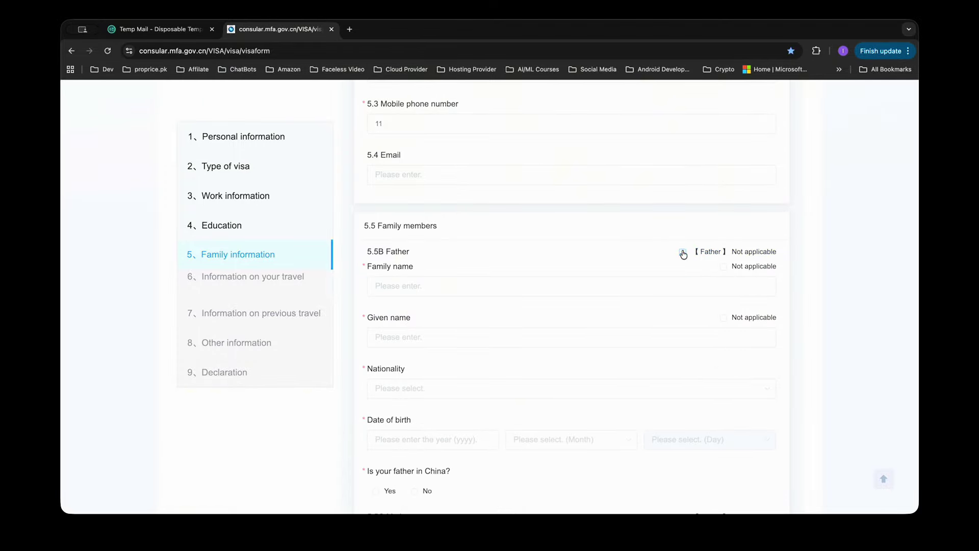
Step: Mark both the father and the mother as not applicable, giving "died" as the explanation for each
{"action": "scroll", "coordinate": [488, 354], "scroll_direction": "down", "scroll_amount": 2}
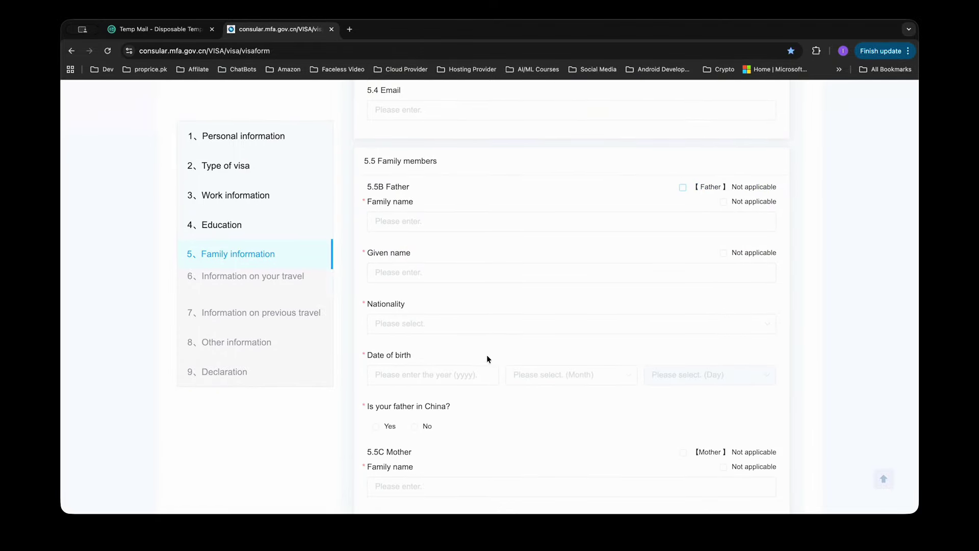
{"action": "left_click", "coordinate": [683, 193]}
{"action": "left_click", "coordinate": [452, 230]}
{"action": "type", "text": "died"}
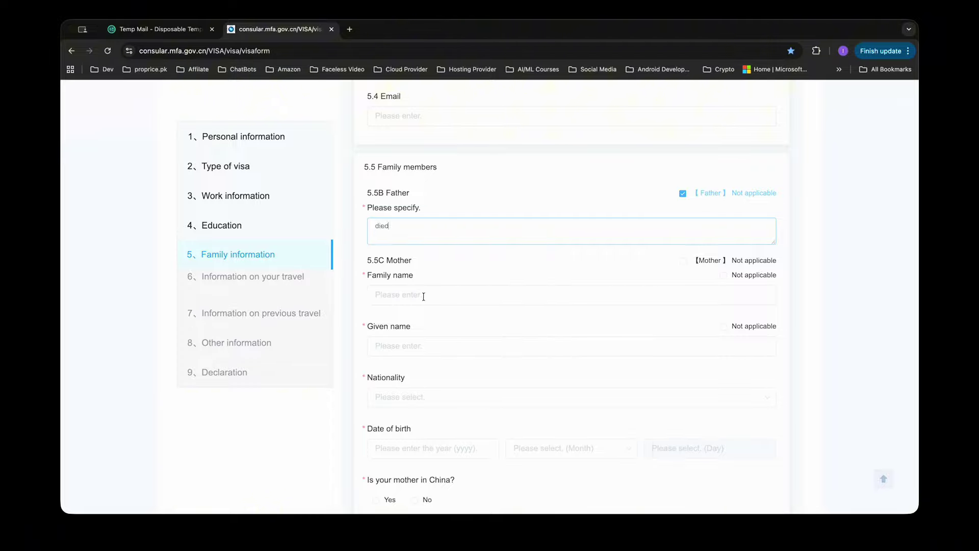
{"action": "left_click", "coordinate": [683, 260]}
{"action": "left_click", "coordinate": [414, 302]}
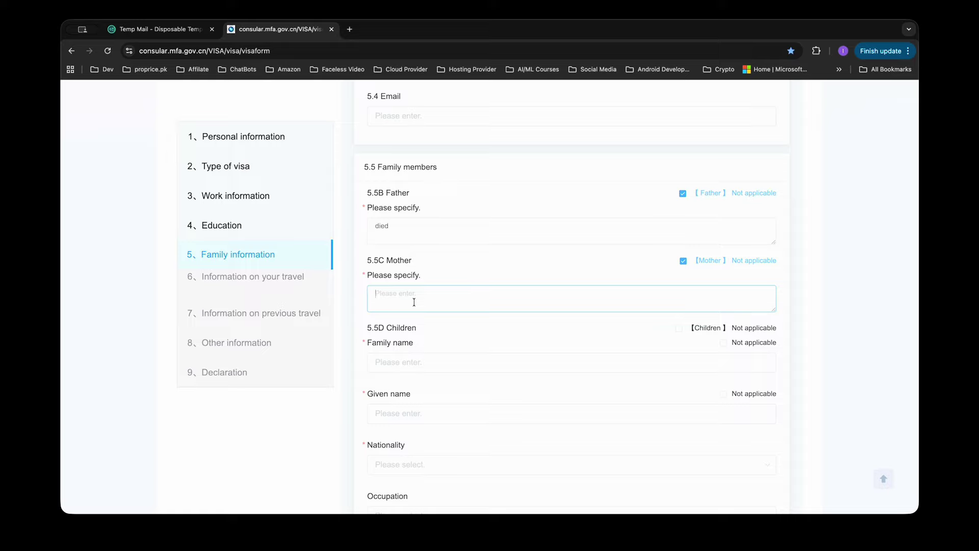
{"action": "type", "text": "died"}
Step: Mark children as not applicable and answer No to immediate relatives in China, continuing to the Information on your travel section
{"action": "left_click", "coordinate": [445, 363]}
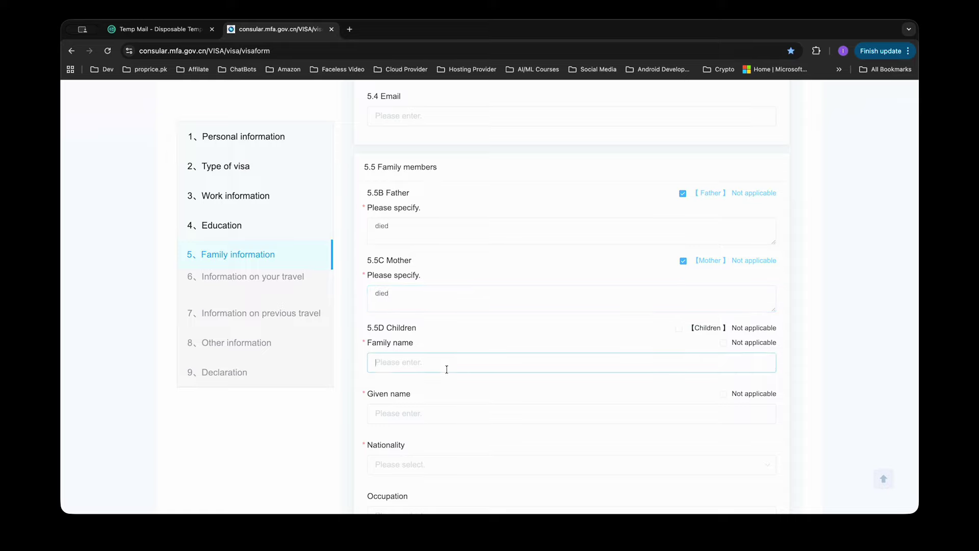
{"action": "left_click", "coordinate": [679, 330]}
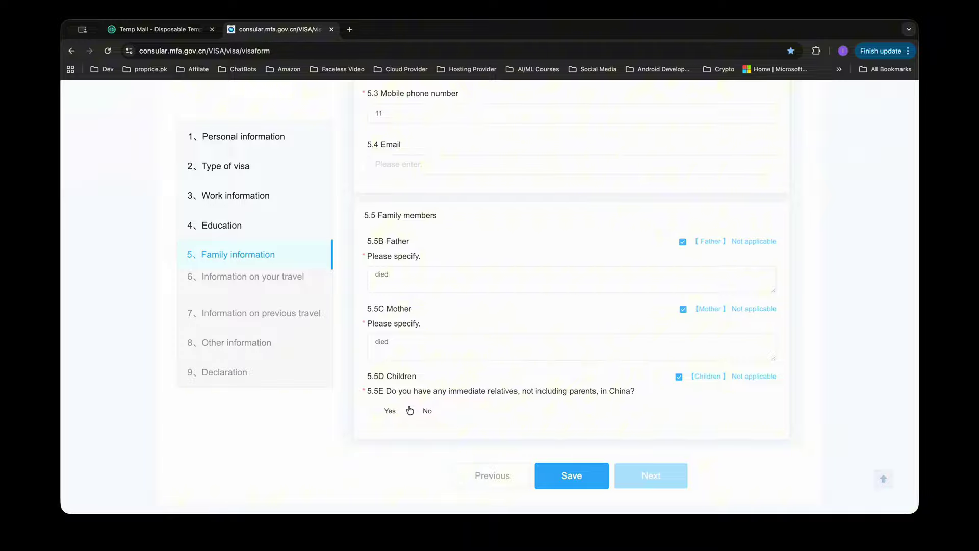
{"action": "left_click_drag", "start_coordinate": [545, 389], "coordinate": [603, 389]}
{"action": "left_click", "coordinate": [485, 437]}
{"action": "left_click", "coordinate": [415, 411]}
{"action": "left_click", "coordinate": [653, 478]}
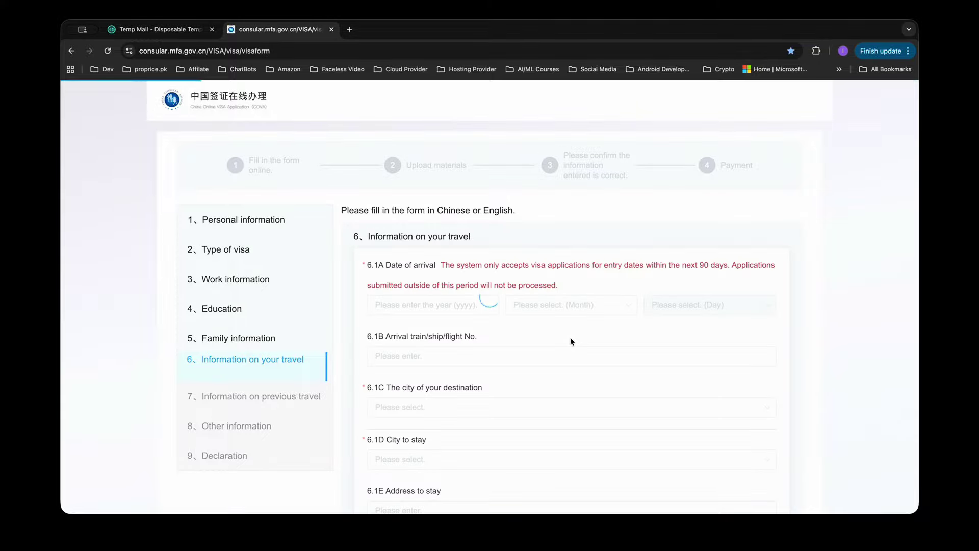
Step: Set the date of arrival in 6.1A to year 2026, month 6, day 1
{"action": "scroll", "coordinate": [570, 337], "scroll_direction": "down", "scroll_amount": 1}
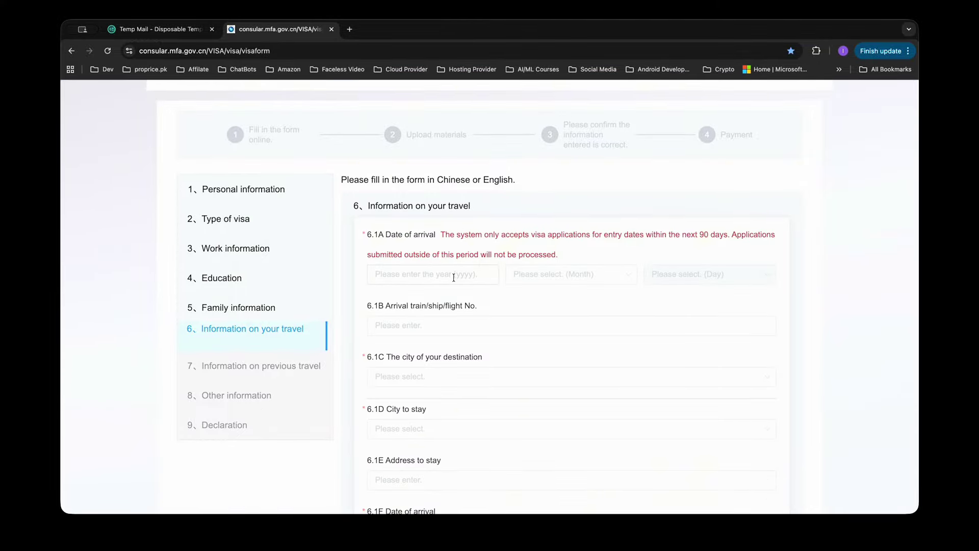
{"action": "left_click_drag", "start_coordinate": [372, 202], "coordinate": [485, 210]}
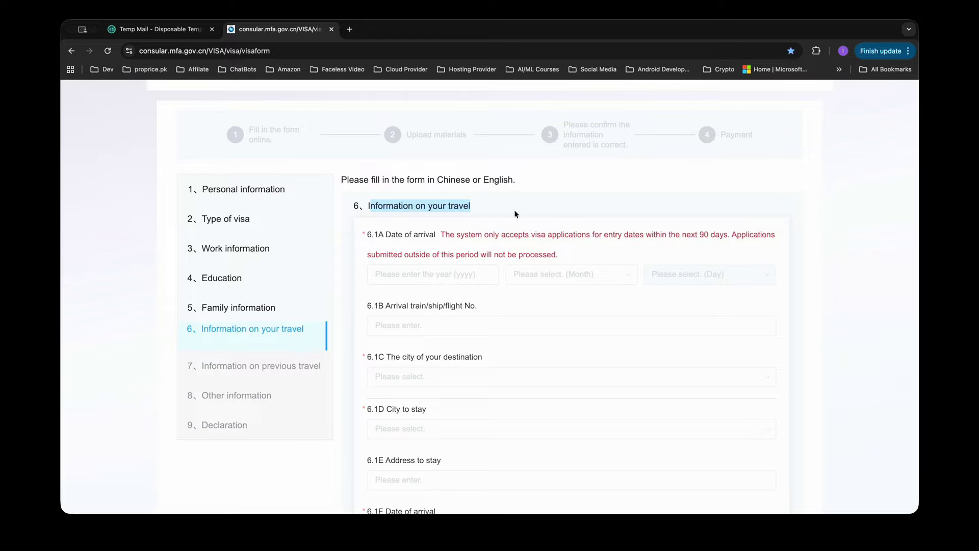
{"action": "left_click", "coordinate": [452, 275]}
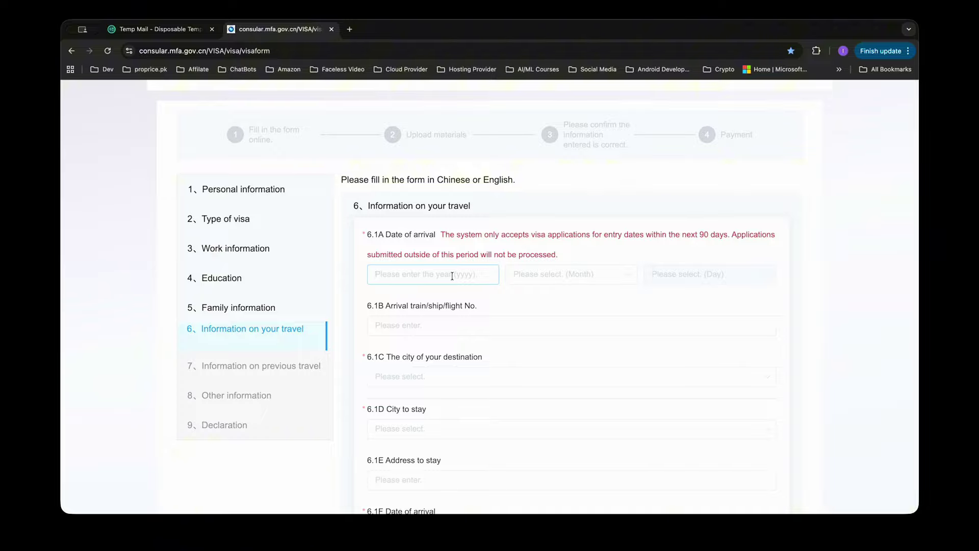
{"action": "type", "text": "2026"}
{"action": "left_click", "coordinate": [566, 279]}
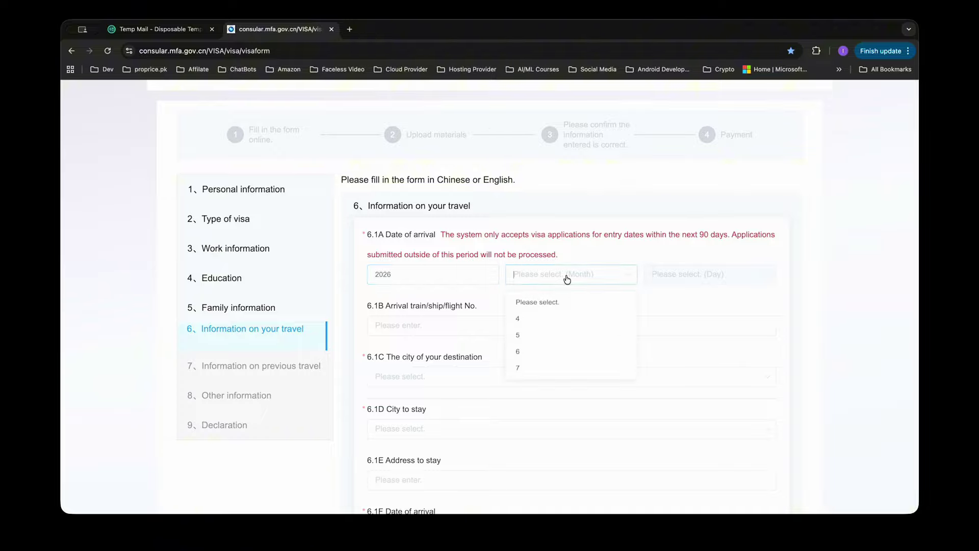
{"action": "left_click", "coordinate": [556, 352]}
{"action": "left_click", "coordinate": [650, 274]}
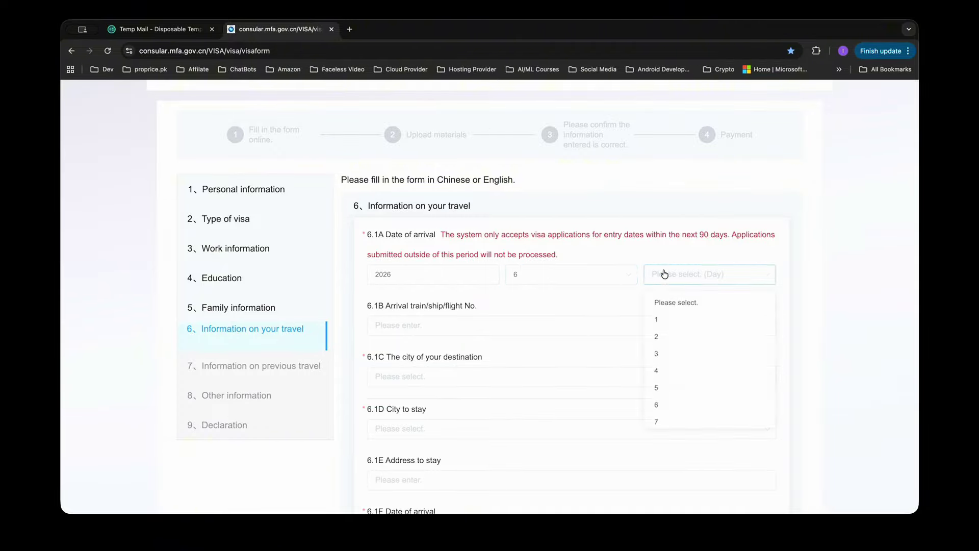
{"action": "left_click", "coordinate": [663, 319]}
Step: Set the city of your destination to GuangDong, Guangzhou, leaving the arrival train/ship/flight number blank
{"action": "left_click", "coordinate": [461, 379]}
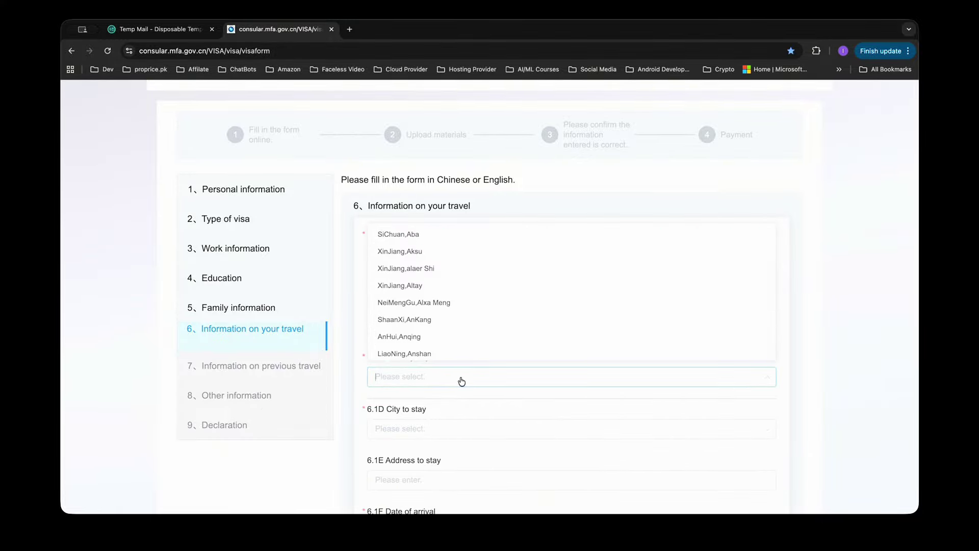
{"action": "type", "text": "guan"}
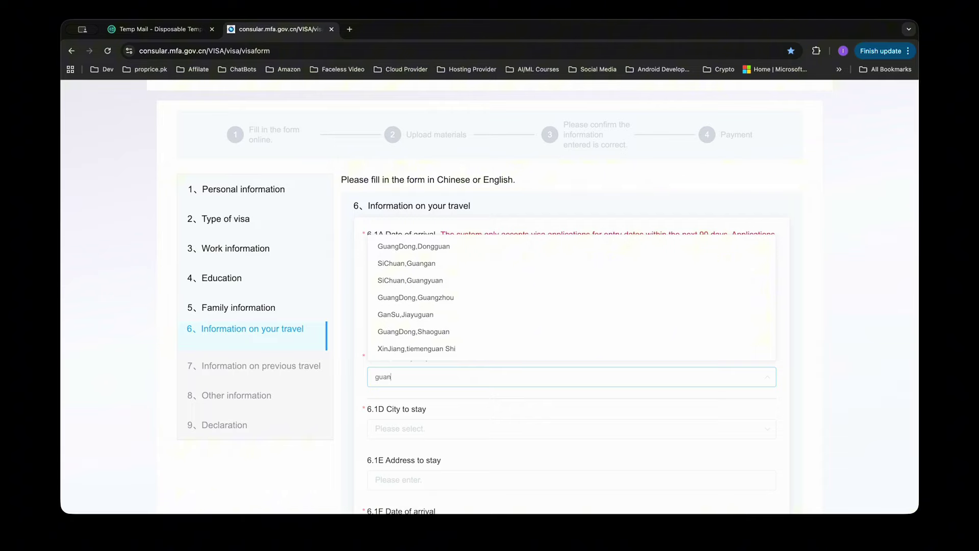
{"action": "type", "text": "g"}
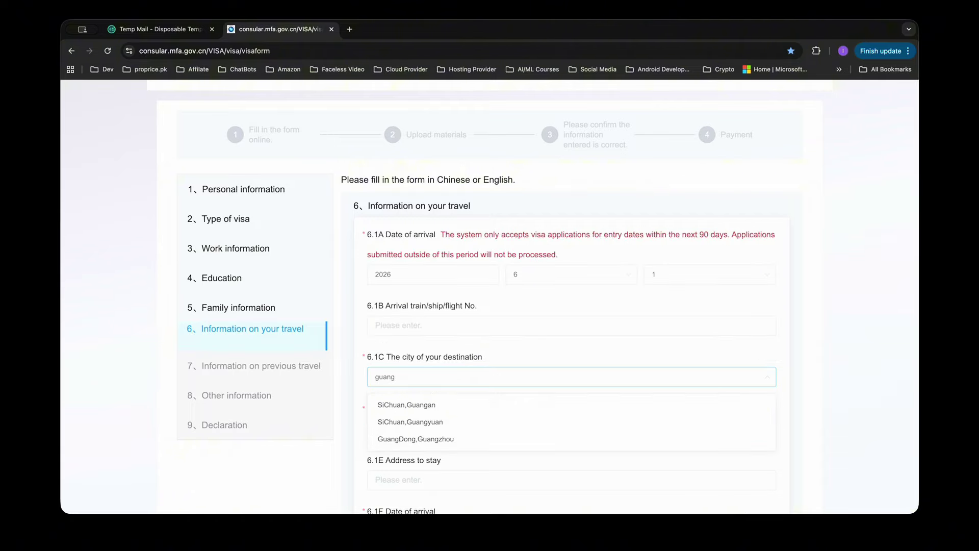
{"action": "left_click", "coordinate": [447, 437]}
{"action": "left_click_drag", "start_coordinate": [376, 356], "coordinate": [502, 352]}
{"action": "scroll", "coordinate": [510, 356], "scroll_direction": "down", "scroll_amount": 1}
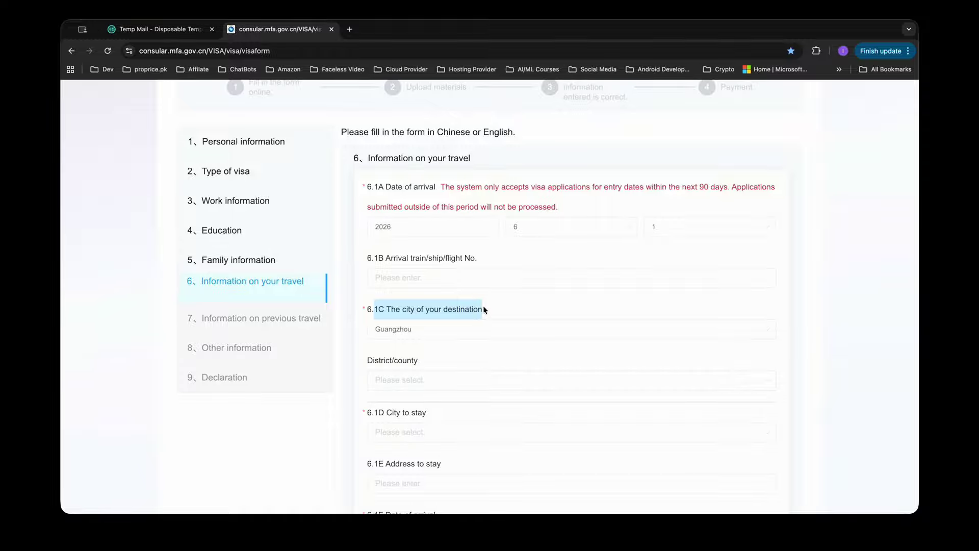
{"action": "scroll", "coordinate": [482, 306], "scroll_direction": "down", "scroll_amount": 1}
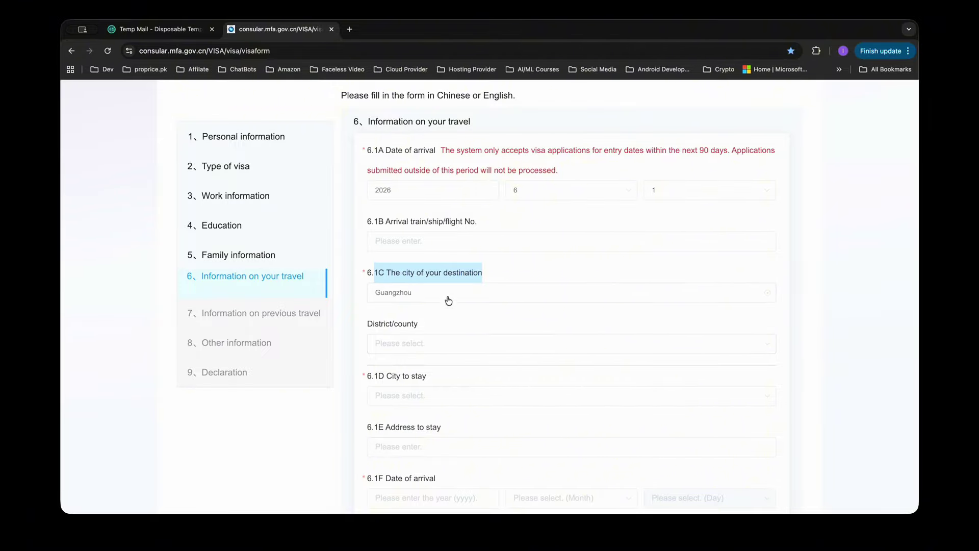
Step: Change the city of your destination to HuNan, Changsha
{"action": "left_click", "coordinate": [448, 293]}
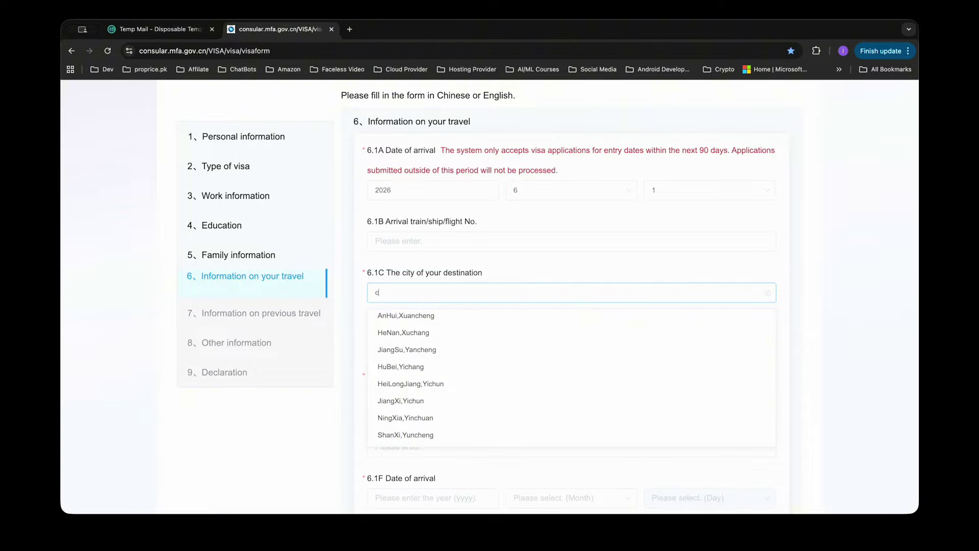
{"action": "type", "text": "changsha"}
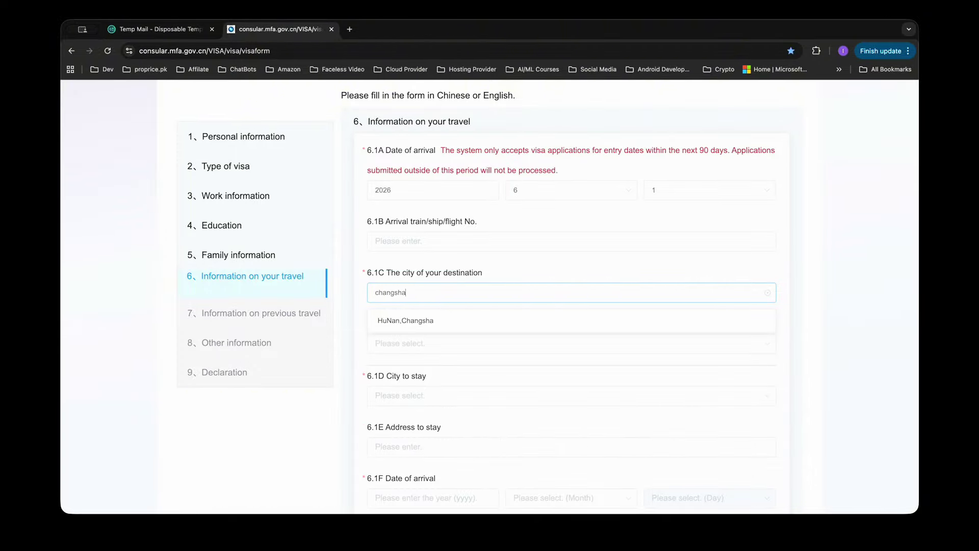
{"action": "left_click", "coordinate": [443, 320]}
{"action": "scroll", "coordinate": [454, 352], "scroll_direction": "down", "scroll_amount": 2}
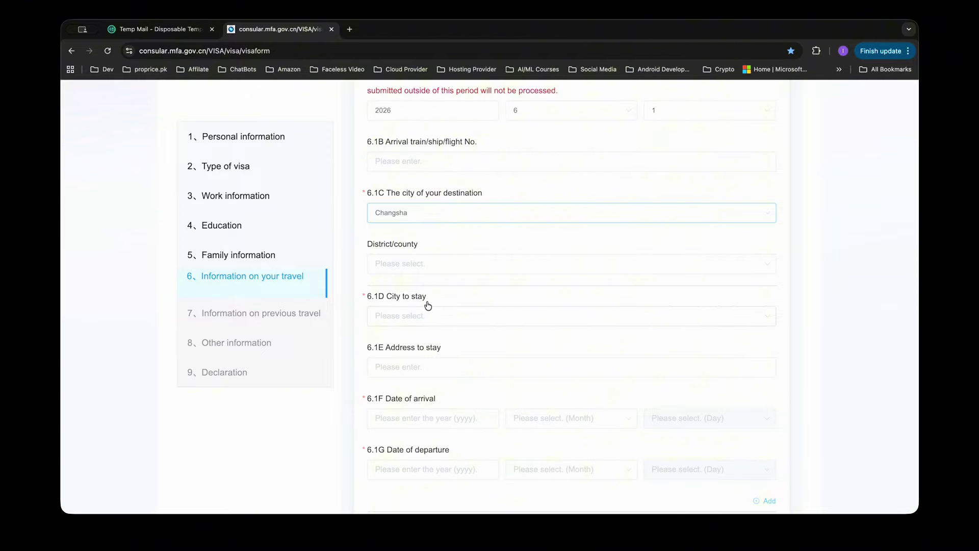
{"action": "left_click_drag", "start_coordinate": [424, 214], "coordinate": [371, 220]}
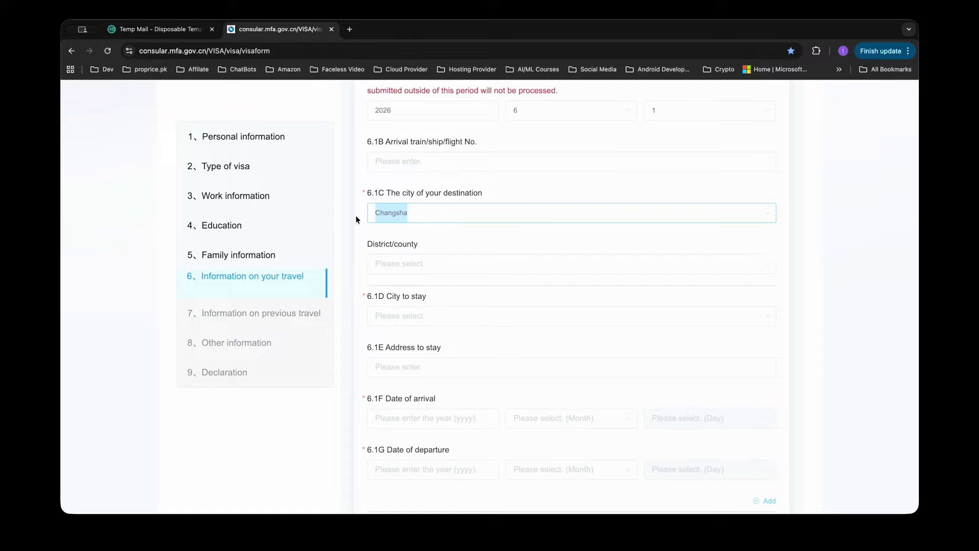
Step: Set the destination city back to GuangDong, Guangzhou and choose Baiyun Qu as its district/county
{"action": "left_click", "coordinate": [432, 219]}
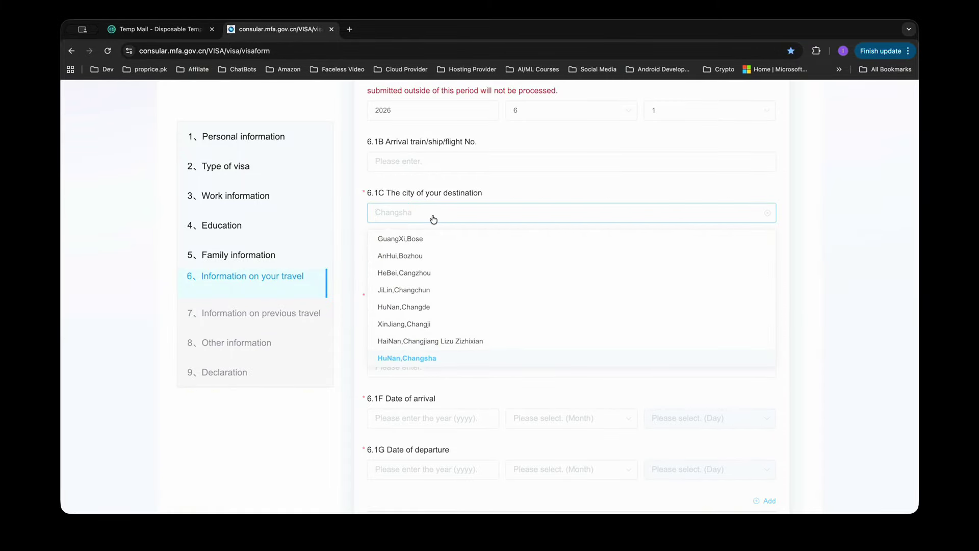
{"action": "type", "text": "guanzg"}
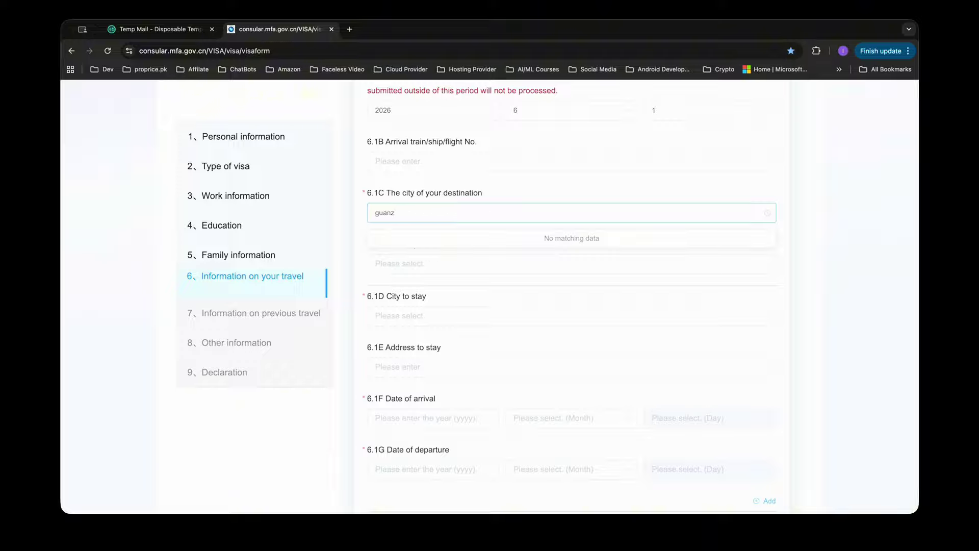
{"action": "key", "text": "BackSpace"}
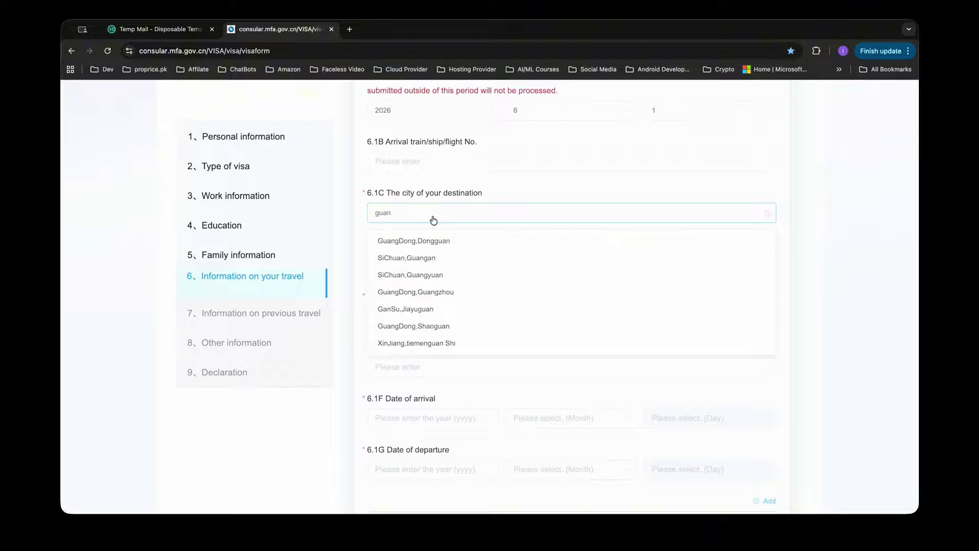
{"action": "left_click", "coordinate": [438, 295]}
{"action": "left_click", "coordinate": [429, 264]}
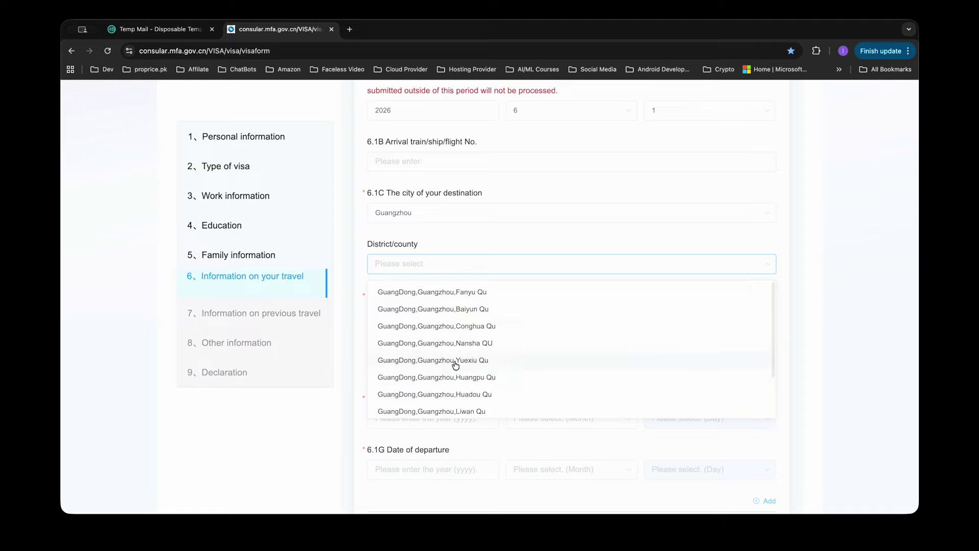
{"action": "left_click", "coordinate": [456, 309]}
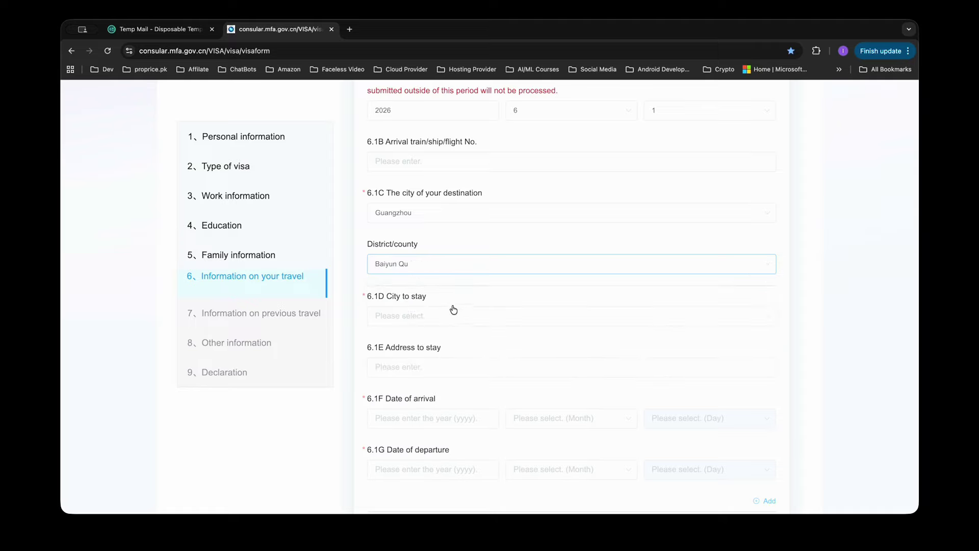
Step: Set the city to stay in 6.1D to HuNan, Changsha and choose Wangcheng Qu as its district/county
{"action": "left_click", "coordinate": [417, 316]}
{"action": "type", "text": "c"}
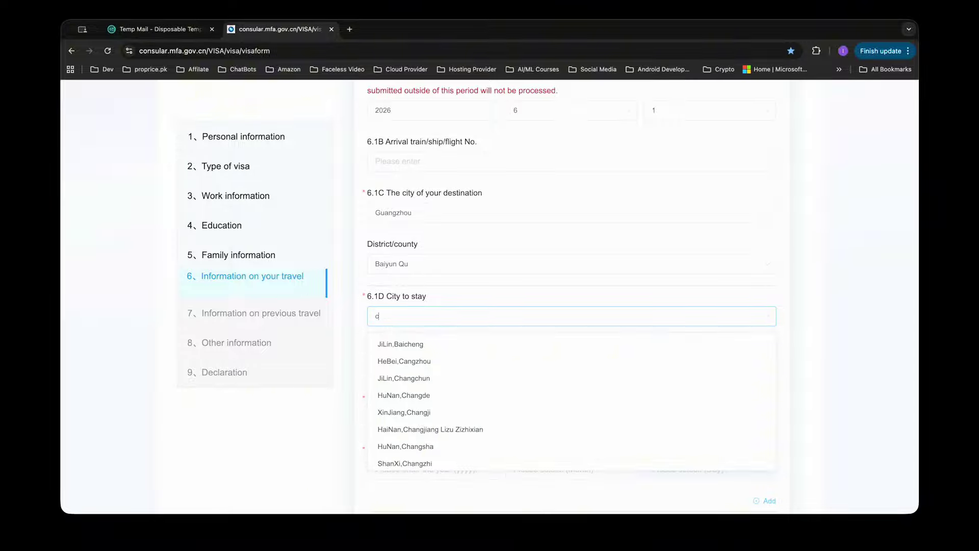
{"action": "type", "text": "hangsha"}
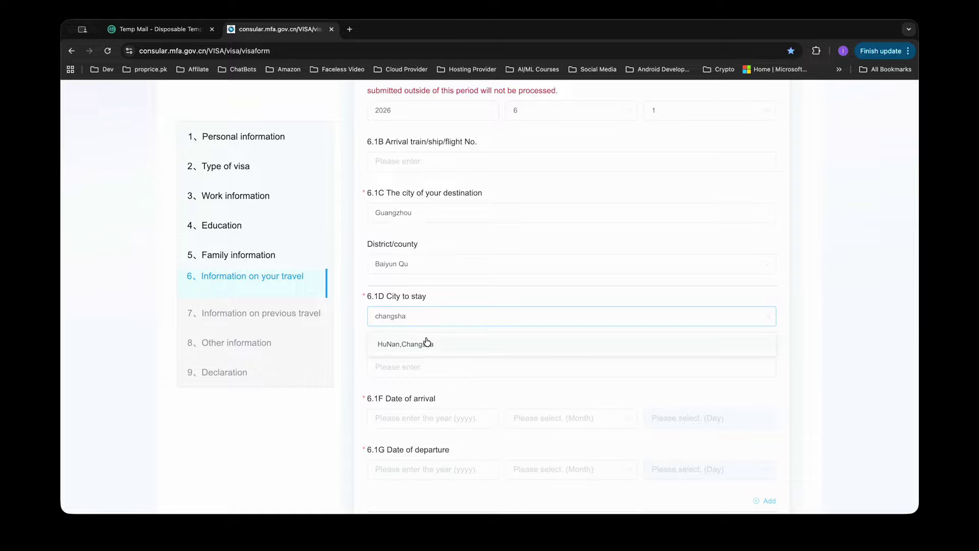
{"action": "left_click", "coordinate": [427, 343]}
{"action": "scroll", "coordinate": [416, 357], "scroll_direction": "down", "scroll_amount": 3}
{"action": "left_click", "coordinate": [415, 248]}
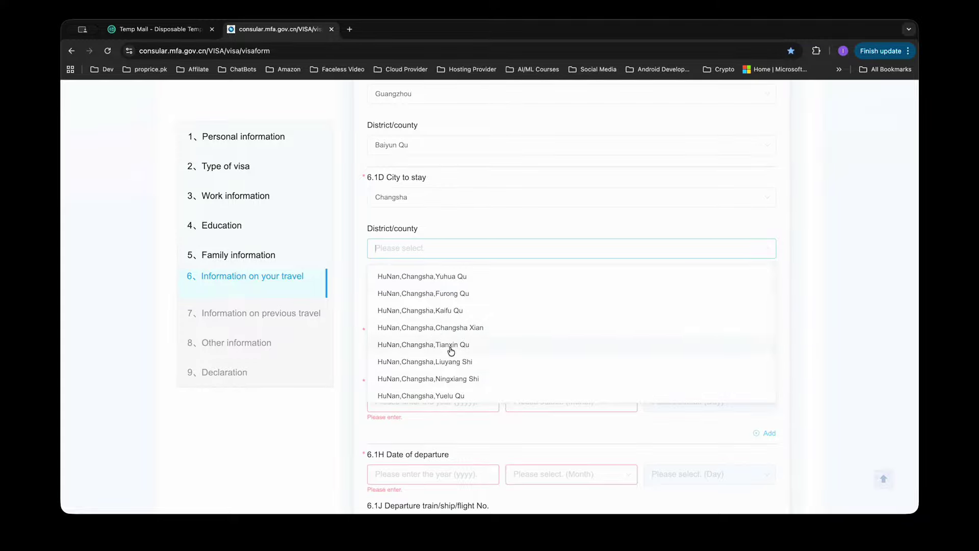
{"action": "scroll", "coordinate": [448, 367], "scroll_direction": "down", "scroll_amount": 1}
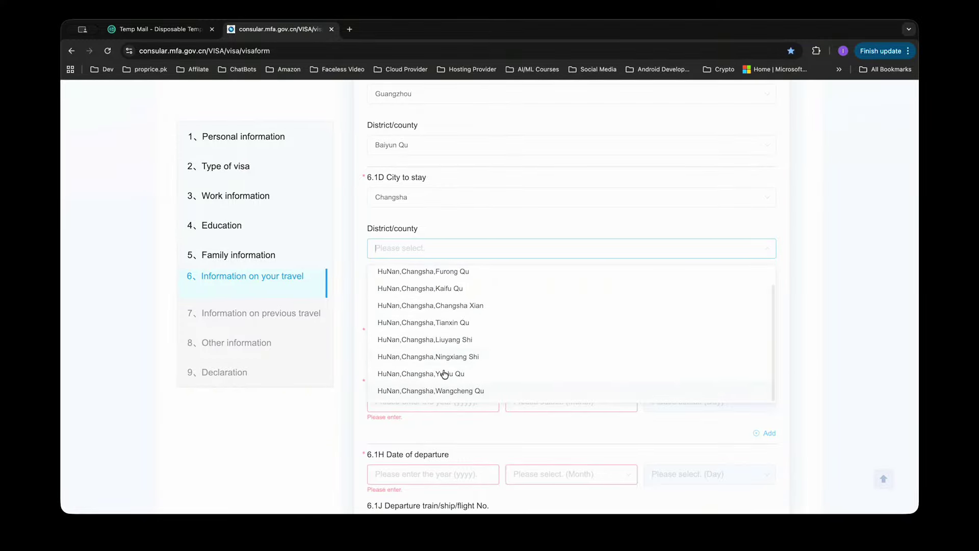
{"action": "scroll", "coordinate": [439, 323], "scroll_direction": "up", "scroll_amount": 2}
{"action": "scroll", "coordinate": [441, 357], "scroll_direction": "down", "scroll_amount": 1}
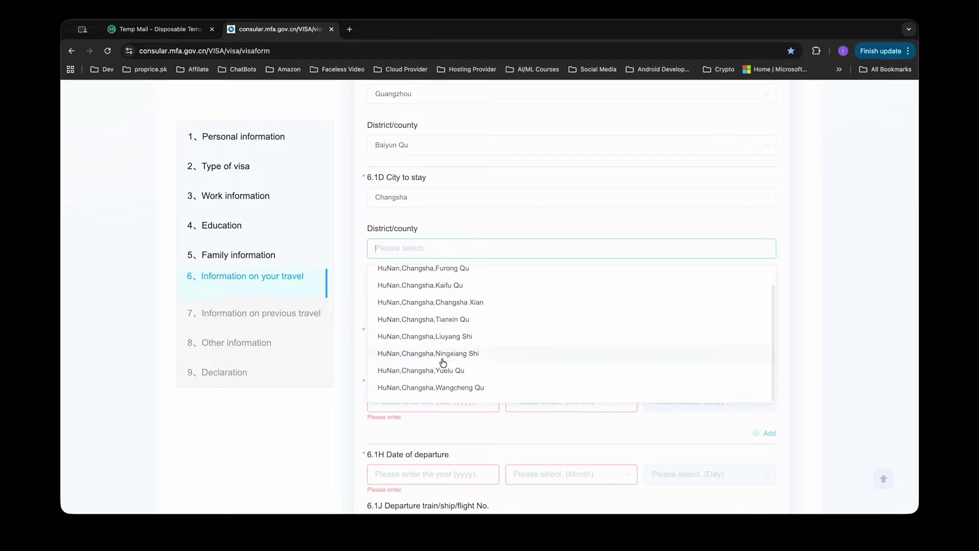
{"action": "left_click", "coordinate": [442, 387]}
{"action": "left_click", "coordinate": [418, 295]}
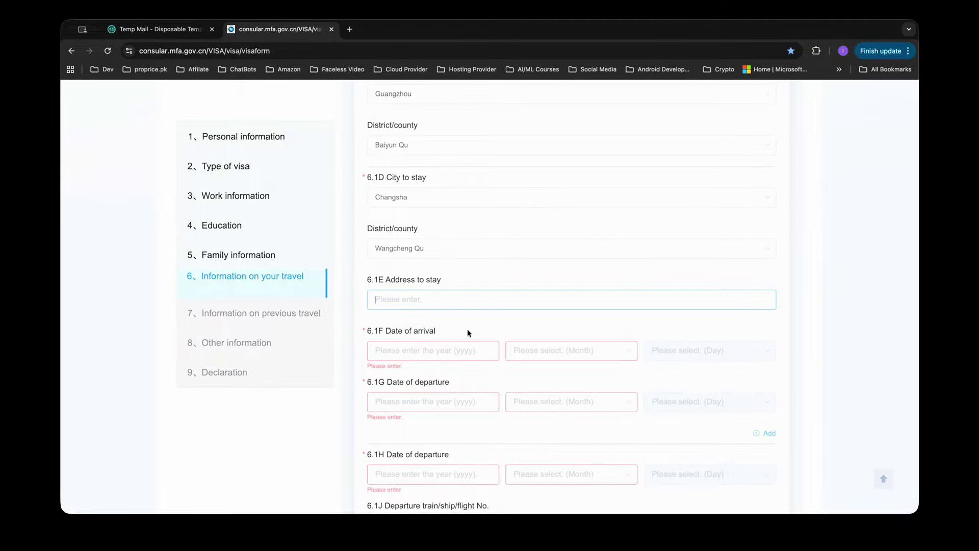
Step: Set the date of arrival in 6.1F to year 2026, month 6, day 1
{"action": "scroll", "coordinate": [467, 329], "scroll_direction": "down", "scroll_amount": 2}
{"action": "left_click", "coordinate": [439, 279]}
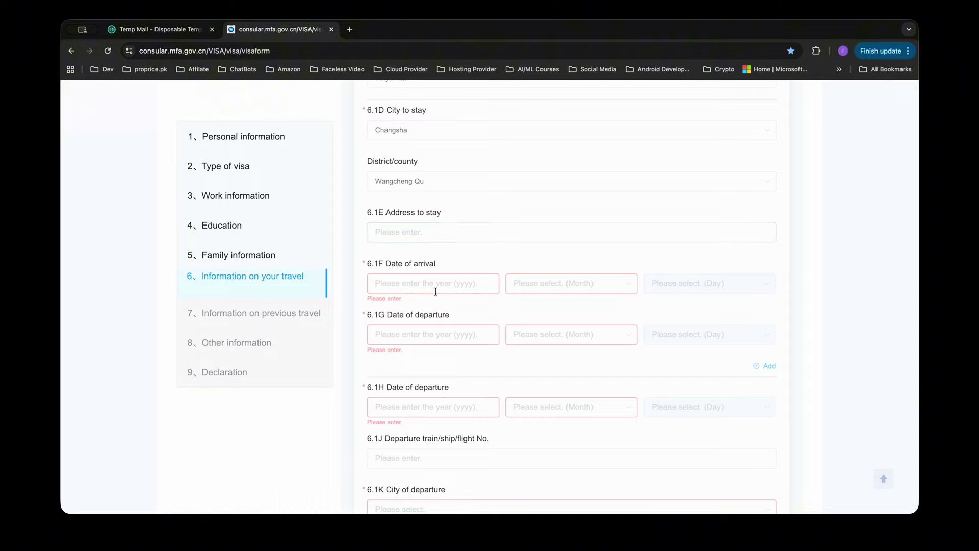
{"action": "type", "text": "2"}
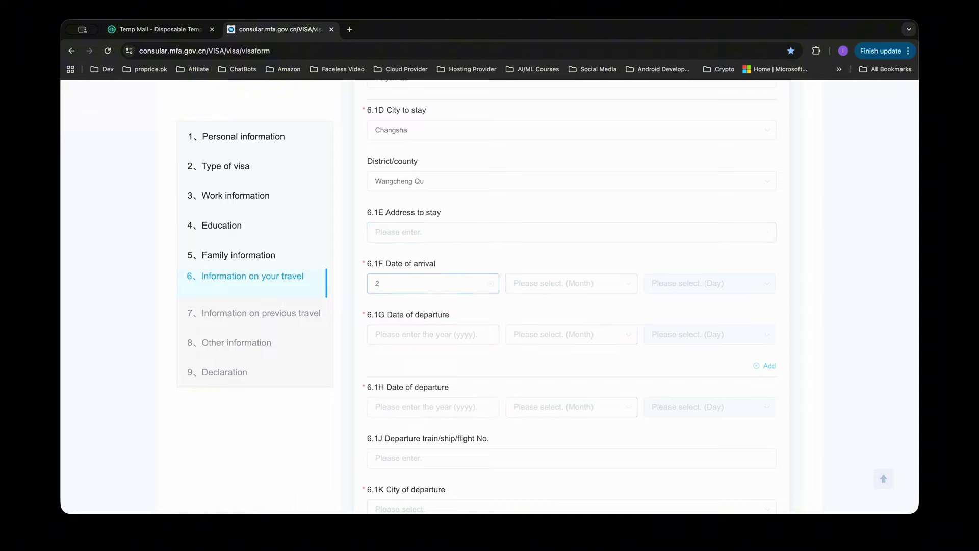
{"action": "type", "text": "026"}
{"action": "left_click", "coordinate": [533, 290]}
{"action": "left_click", "coordinate": [530, 336]}
{"action": "left_click", "coordinate": [671, 282]}
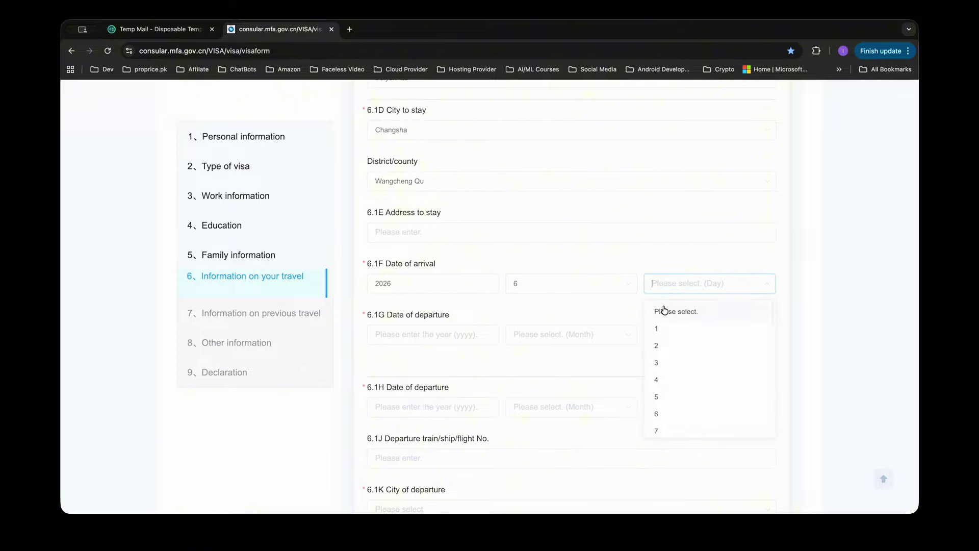
{"action": "left_click", "coordinate": [665, 327]}
Step: Set the date of departure in 6.1G to year 2026, month 7, day 31
{"action": "left_click", "coordinate": [457, 329]}
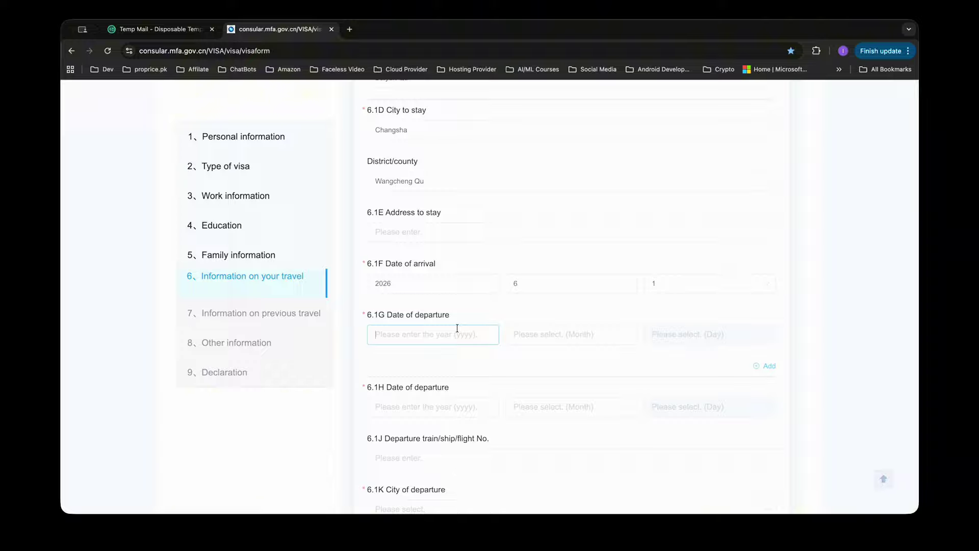
{"action": "type", "text": "2026"}
{"action": "left_click", "coordinate": [583, 335]}
{"action": "left_click", "coordinate": [552, 391]}
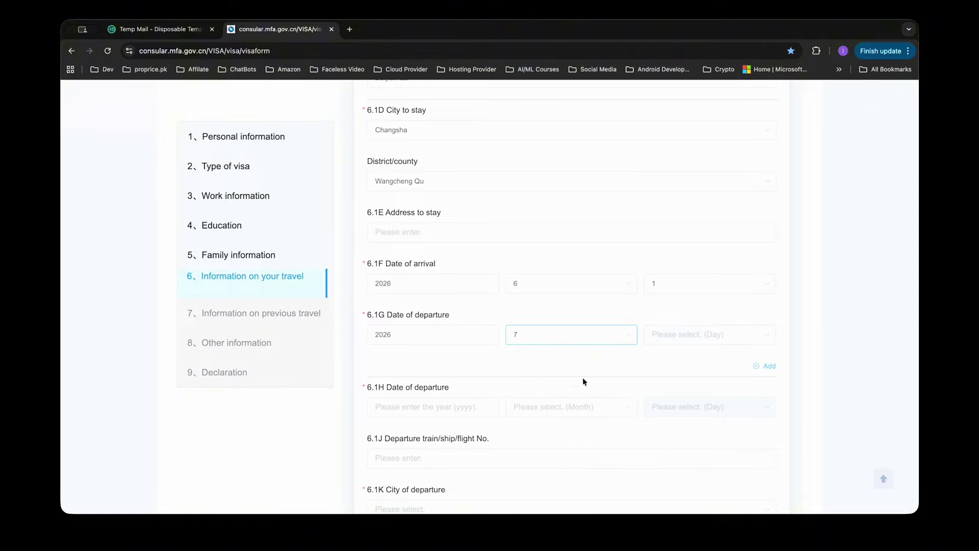
{"action": "left_click", "coordinate": [684, 334]}
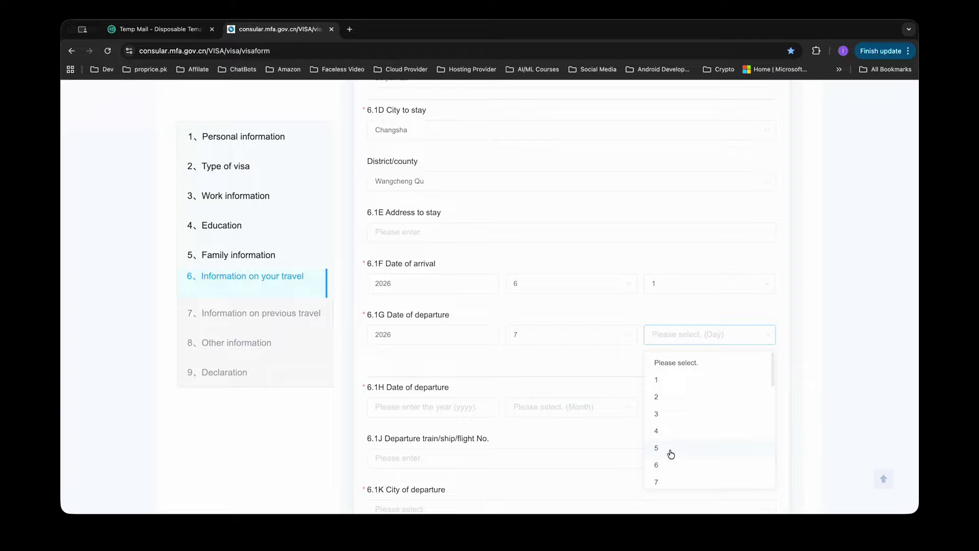
{"action": "type", "text": "31"}
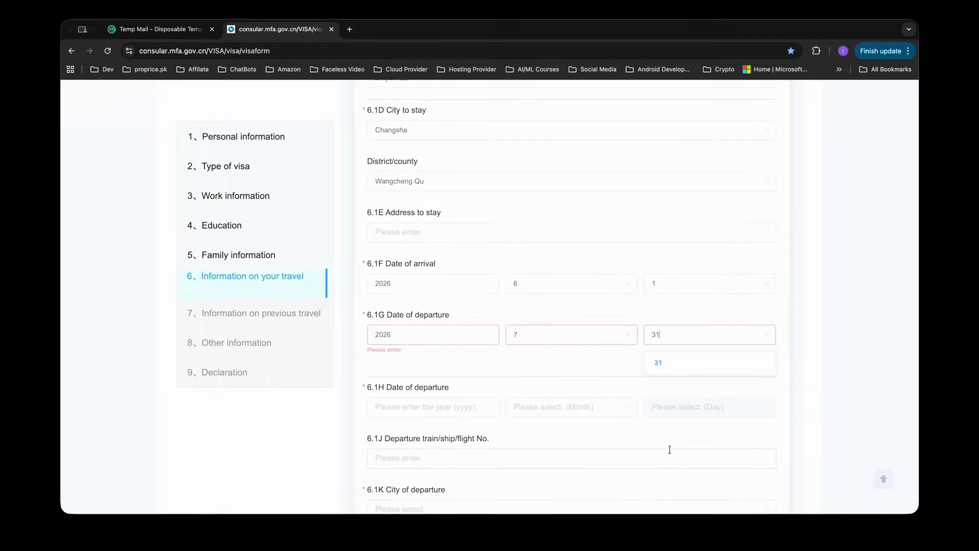
{"action": "left_click", "coordinate": [677, 363]}
Step: Set the date of departure in 6.1H to year 2026, month 7, day 31
{"action": "left_click", "coordinate": [432, 405]}
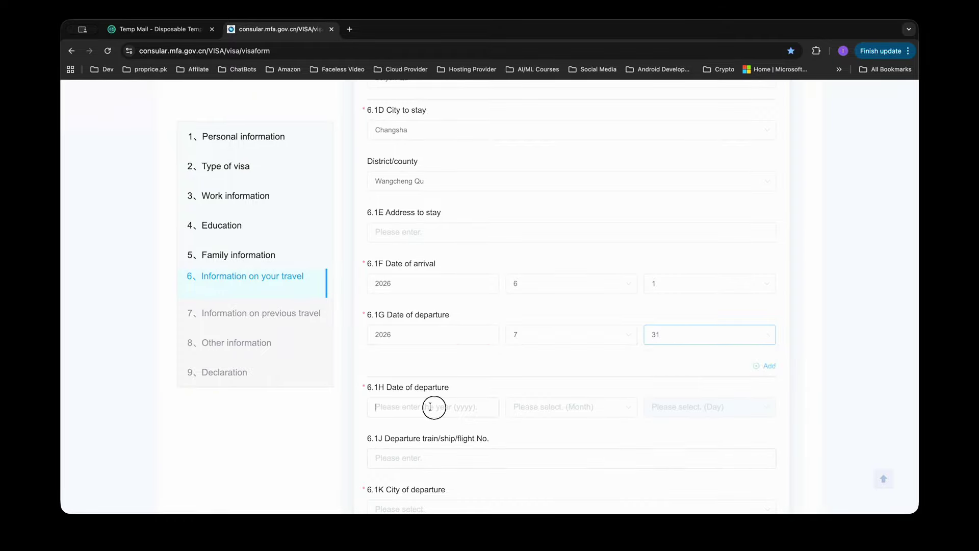
{"action": "type", "text": "2026"}
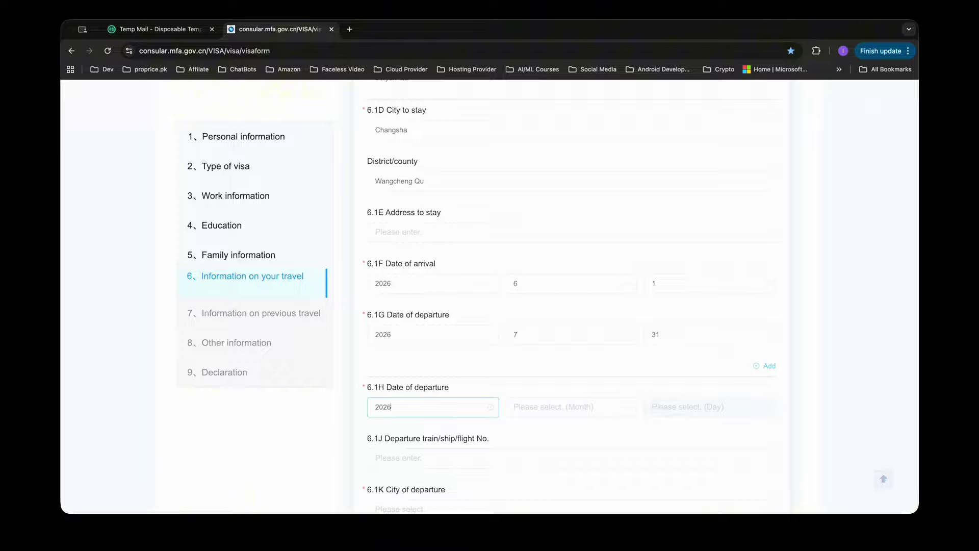
{"action": "left_click", "coordinate": [532, 412]}
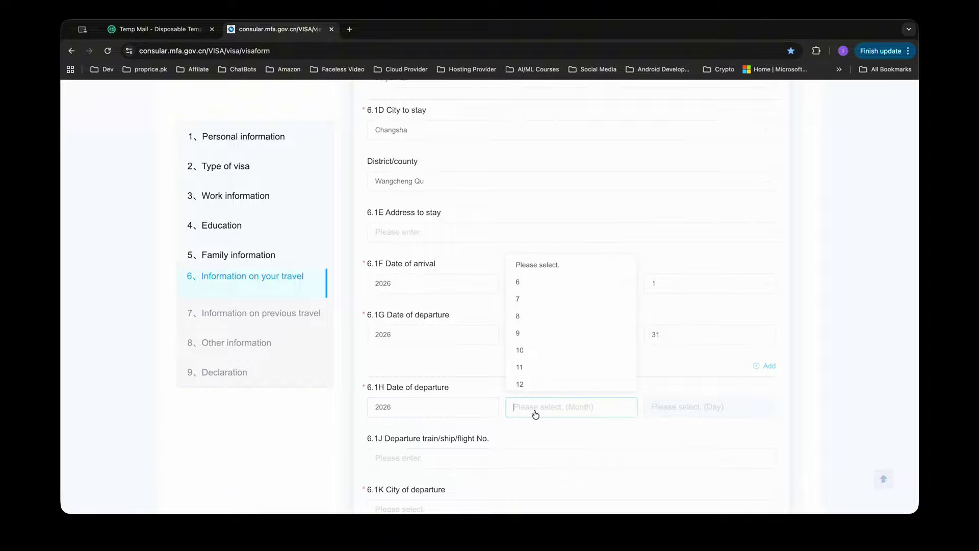
{"action": "left_click", "coordinate": [532, 299]}
{"action": "left_click", "coordinate": [699, 416]}
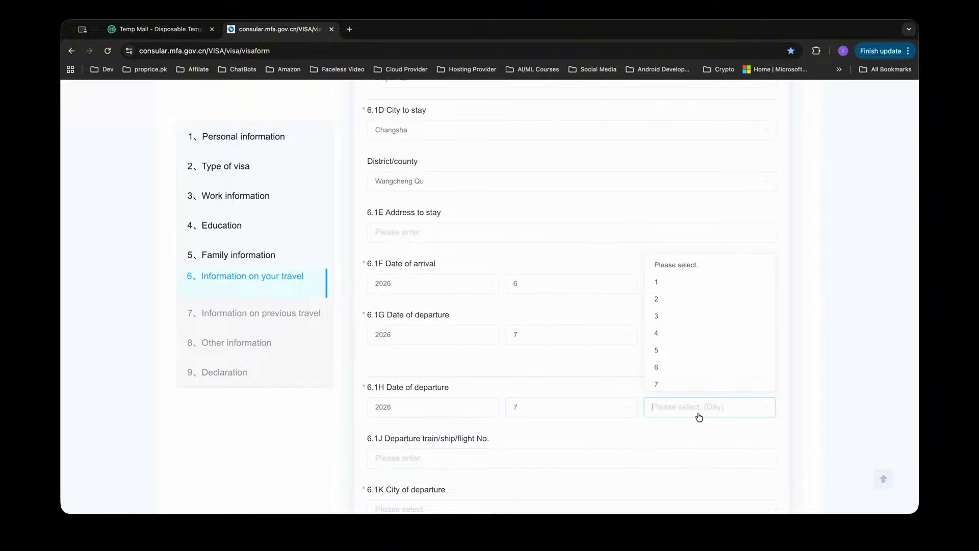
{"action": "type", "text": "31"}
{"action": "left_click", "coordinate": [676, 434]}
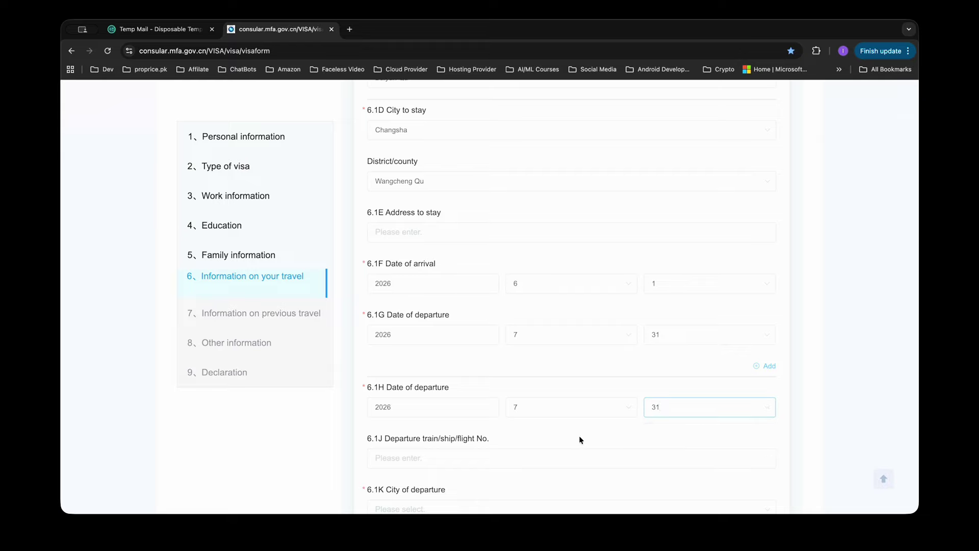
Step: Set the city of departure in 6.1K to GuangDong, Guangzhou and open the choices for its district/county of departure
{"action": "scroll", "coordinate": [580, 439], "scroll_direction": "down", "scroll_amount": 3}
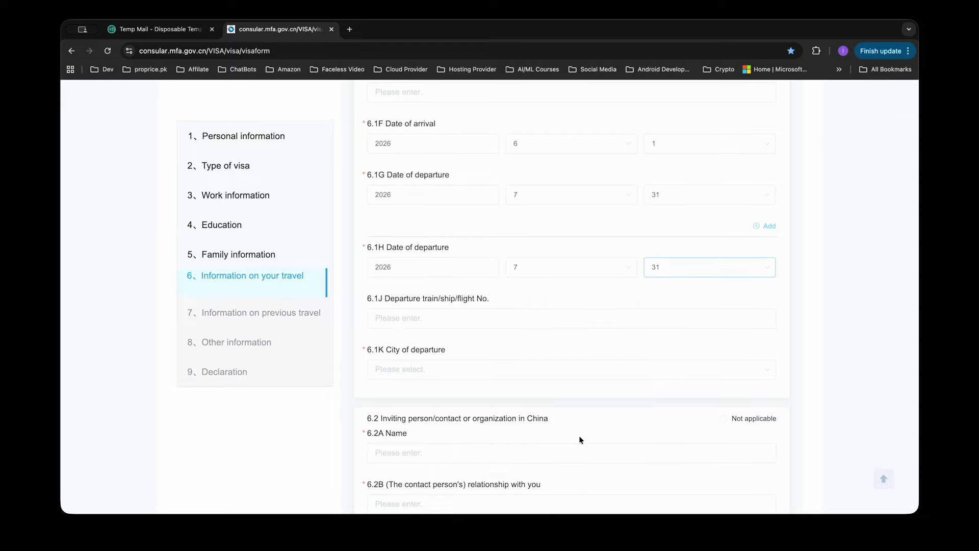
{"action": "left_click", "coordinate": [456, 377]}
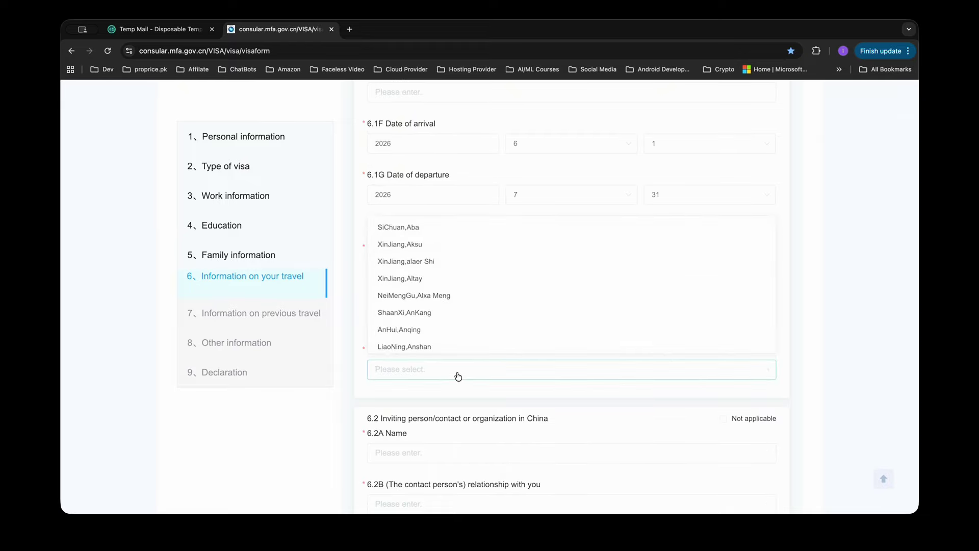
{"action": "type", "text": "guan"}
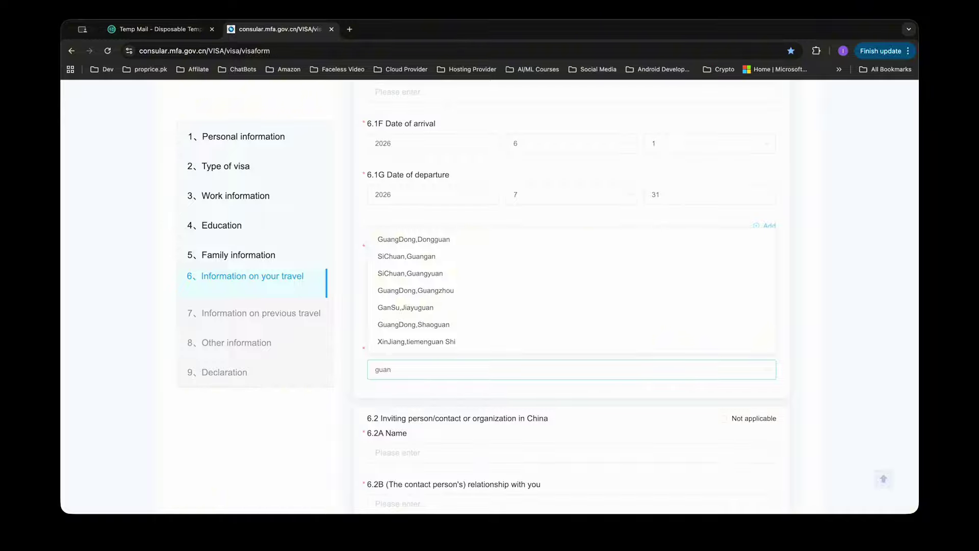
{"action": "left_click", "coordinate": [437, 290]}
{"action": "scroll", "coordinate": [522, 392], "scroll_direction": "down", "scroll_amount": 3}
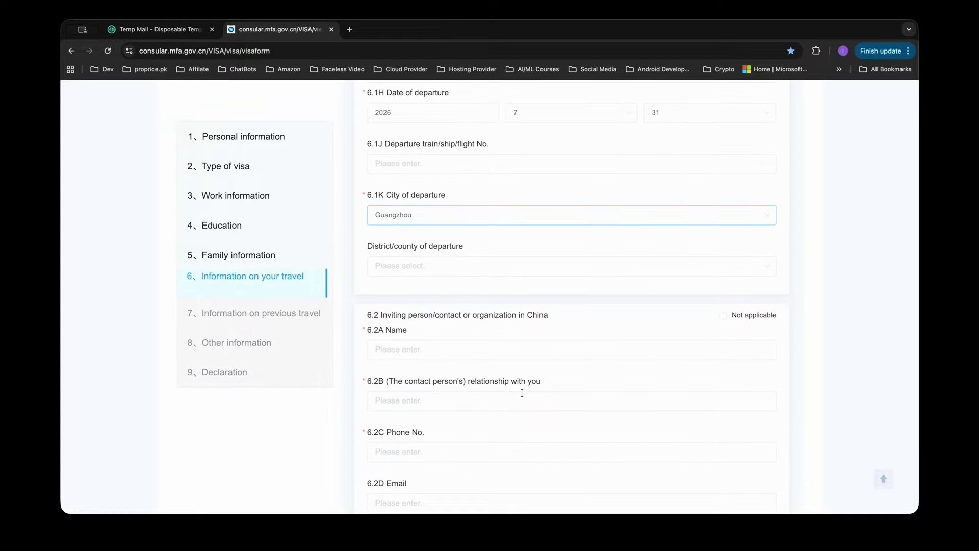
{"action": "left_click", "coordinate": [500, 273]}
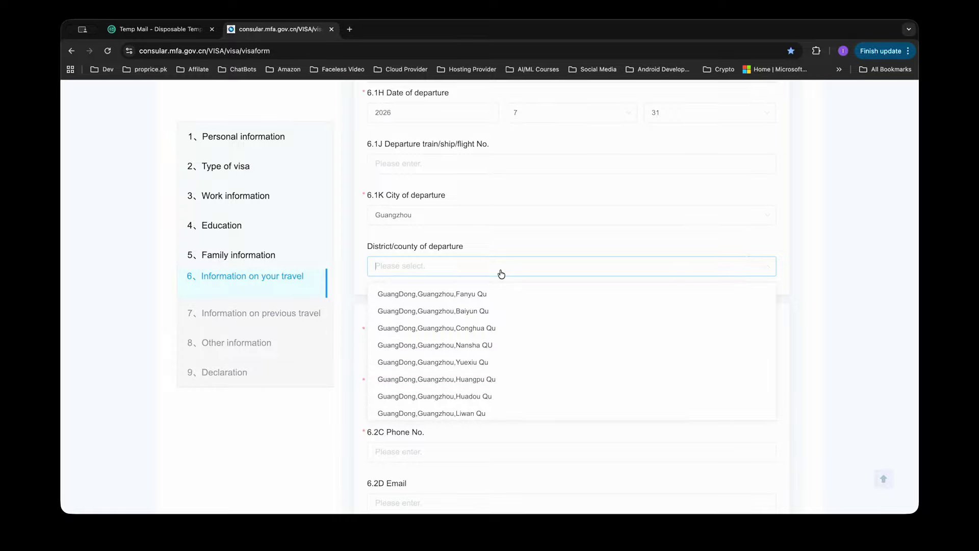
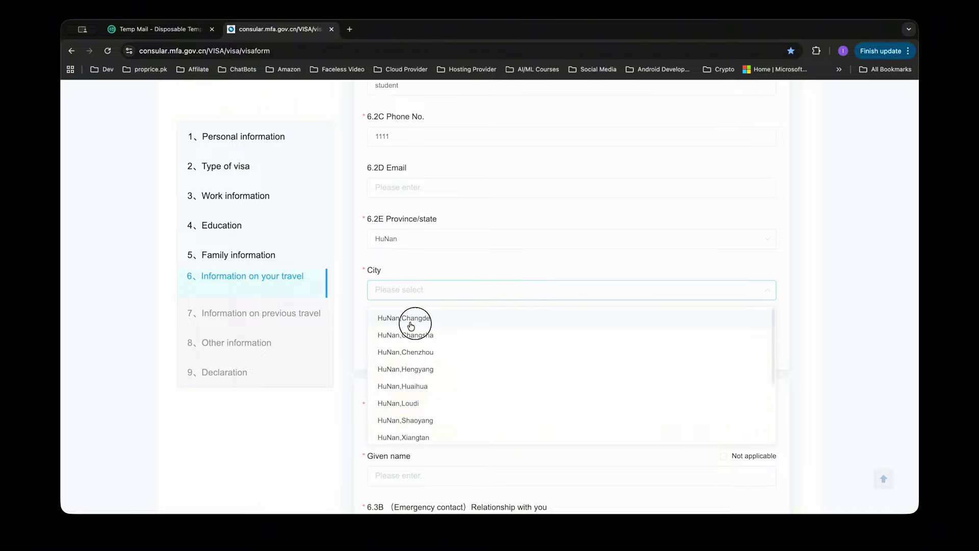
Step: Set the inviting contact's city in section 6.2 to HuNan, Changsha and its district/county to Furong Qu
{"action": "left_click", "coordinate": [404, 318]}
{"action": "left_click", "coordinate": [419, 294]}
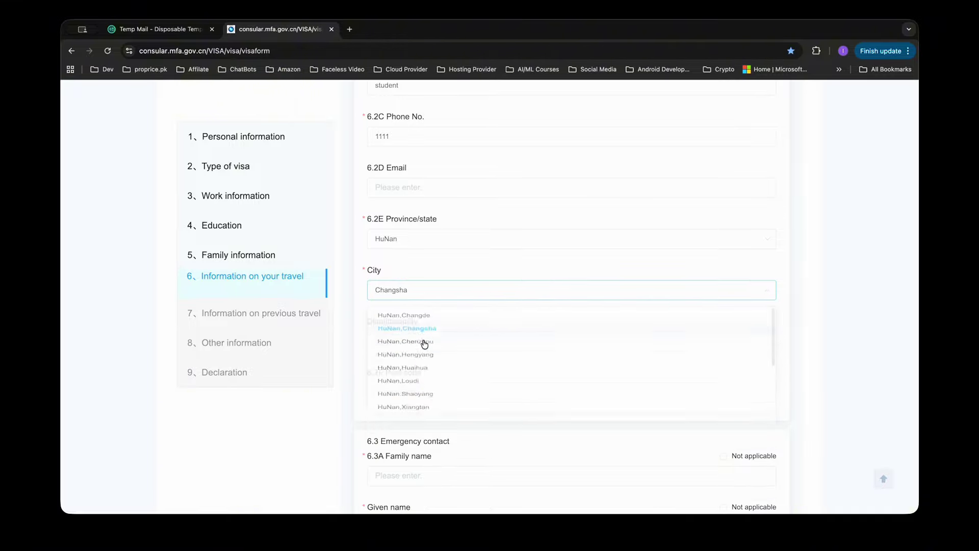
{"action": "left_click", "coordinate": [404, 336]}
{"action": "left_click", "coordinate": [400, 340]}
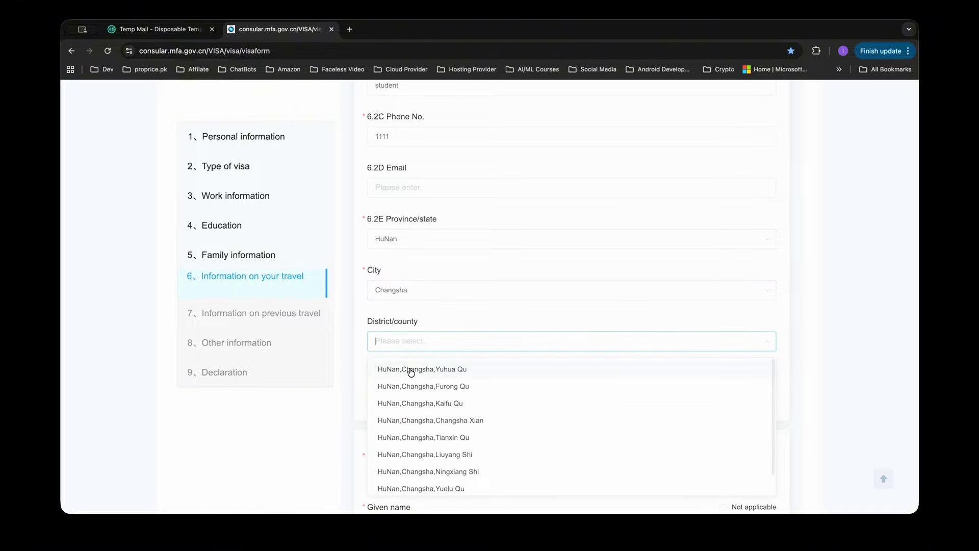
{"action": "left_click", "coordinate": [418, 386]}
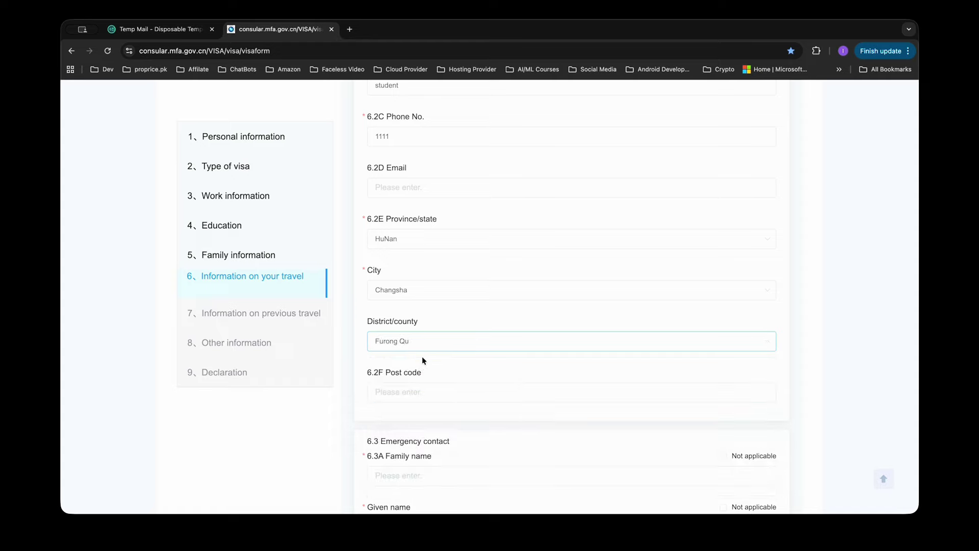
{"action": "scroll", "coordinate": [422, 356], "scroll_direction": "down", "scroll_amount": 1}
{"action": "left_click", "coordinate": [416, 284]}
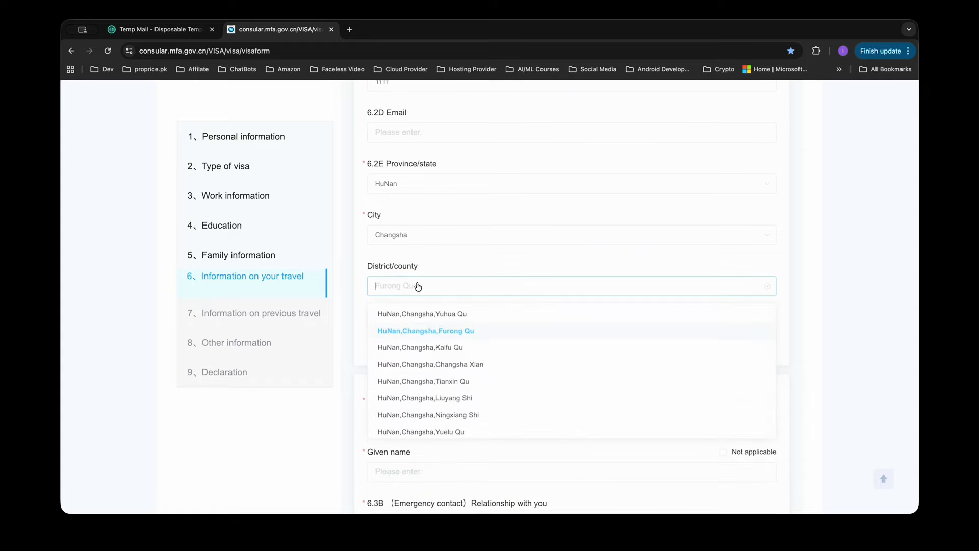
{"action": "scroll", "coordinate": [421, 381], "scroll_direction": "down", "scroll_amount": 1}
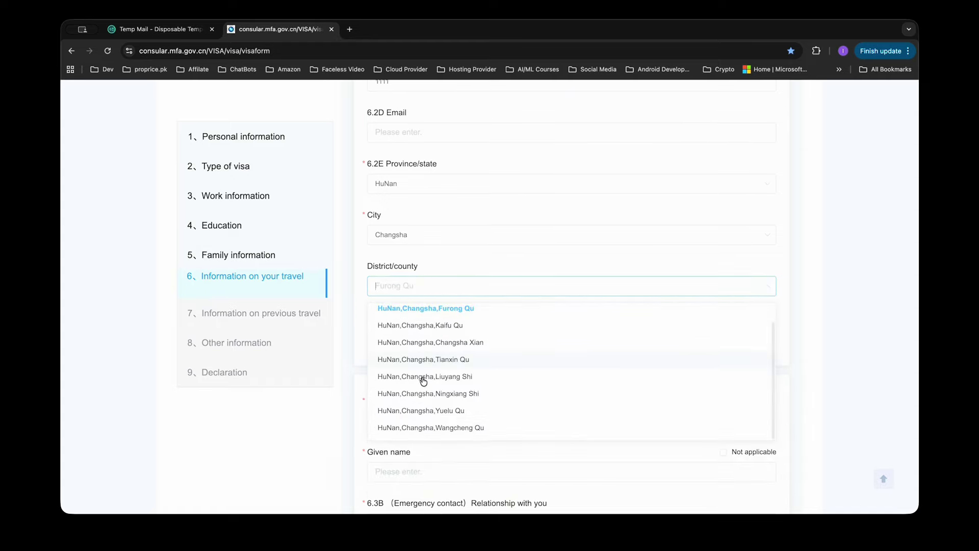
{"action": "left_click", "coordinate": [417, 316]}
Step: Enter the inviting contact's post code in 6.2F
{"action": "left_click", "coordinate": [414, 336]}
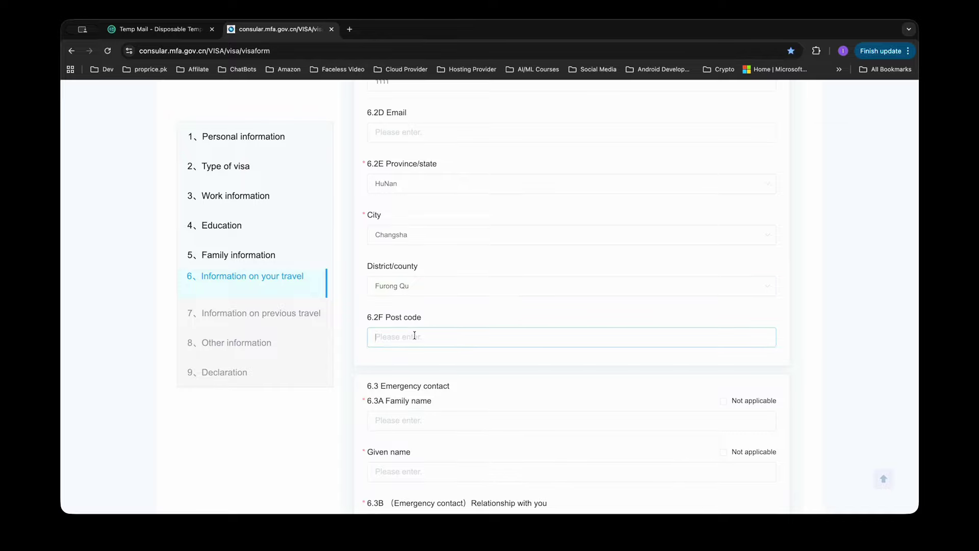
{"action": "type", "text": "410219"}
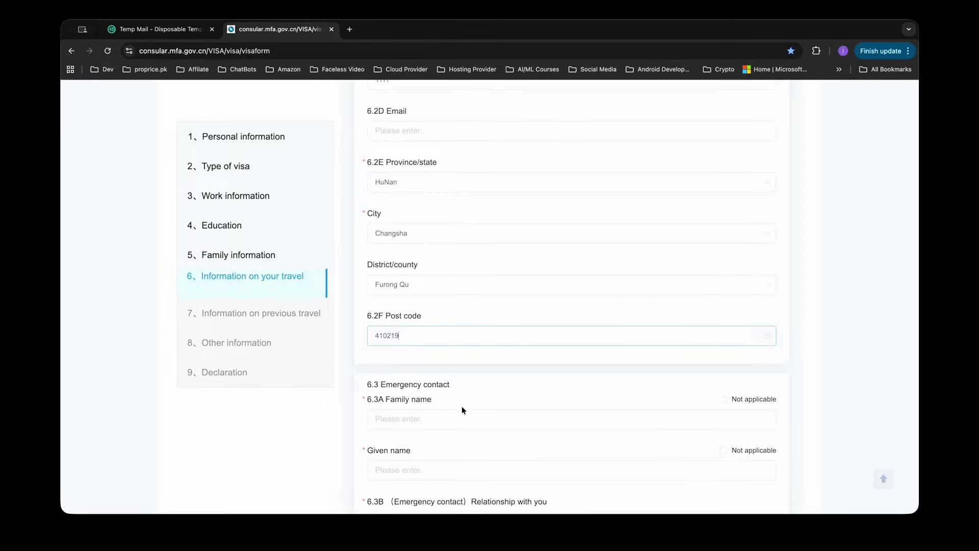
Step: Enter the emergency contact's family name and given name in 6.3A
{"action": "scroll", "coordinate": [450, 312], "scroll_direction": "down", "scroll_amount": 2}
{"action": "left_click", "coordinate": [449, 321]}
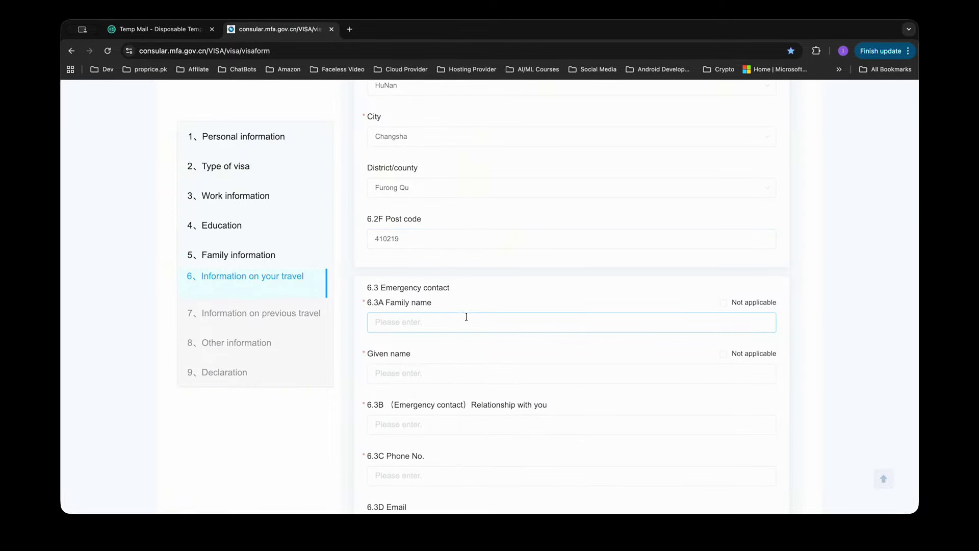
{"action": "type", "text": "aaa"}
{"action": "left_click", "coordinate": [427, 374]}
{"action": "type", "text": "aa"}
Step: Set the emergency contact's relationship in 6.3B to son and enter the contact's phone number in 6.3C
{"action": "left_click", "coordinate": [428, 431]}
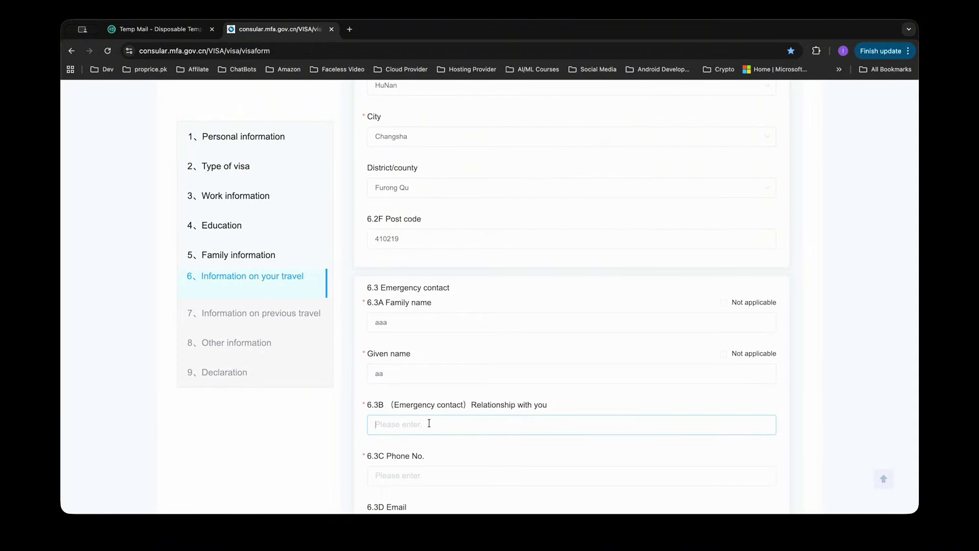
{"action": "type", "text": "son"}
{"action": "scroll", "coordinate": [470, 475], "scroll_direction": "down", "scroll_amount": 3}
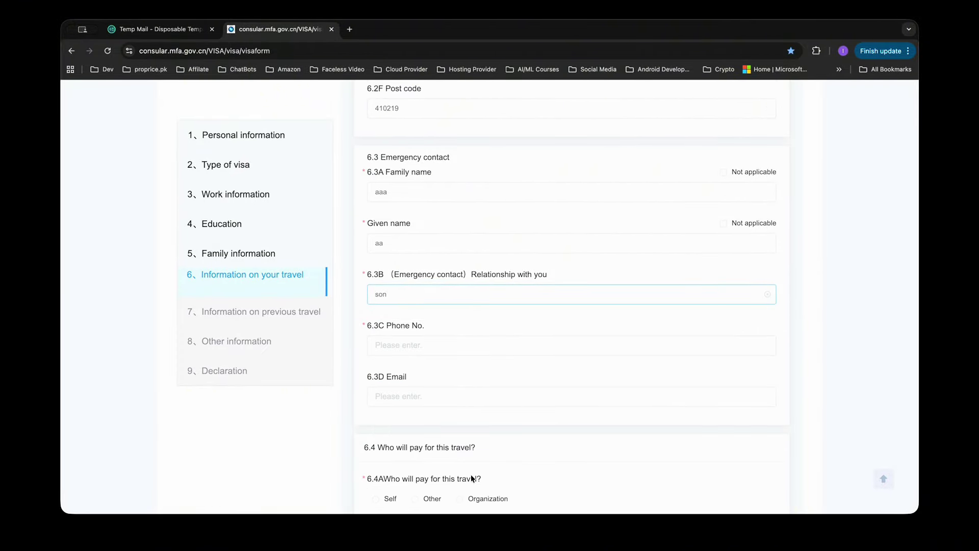
{"action": "left_click", "coordinate": [442, 350]}
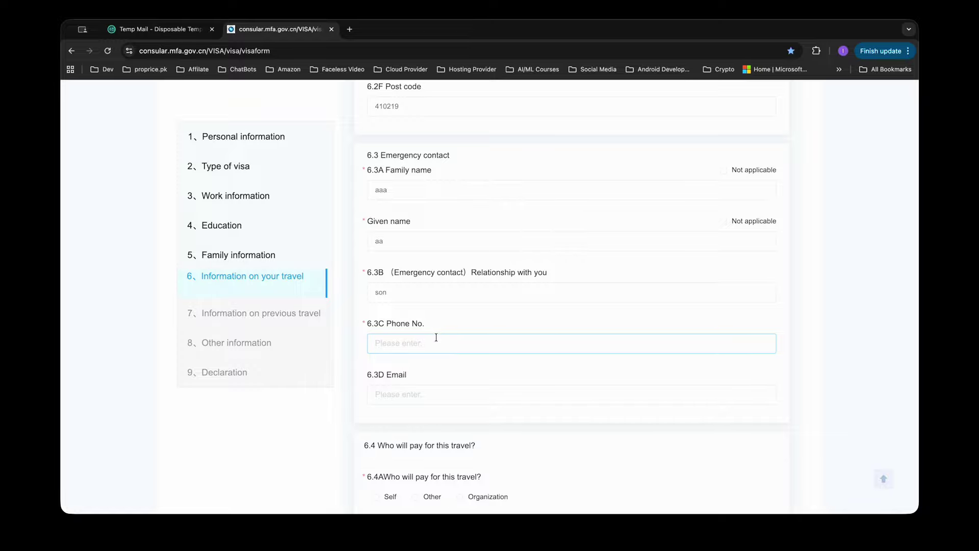
{"action": "type", "text": "111"}
{"action": "left_click", "coordinate": [425, 394]}
{"action": "type", "text": "a"}
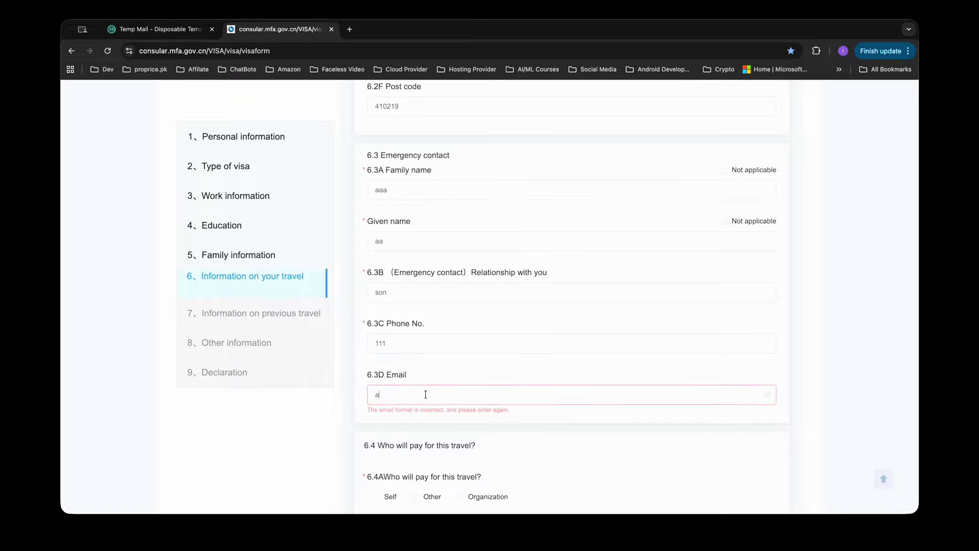
{"action": "key", "text": "BackSpace"}
Step: Choose Self as the payer in 6.4A, answer No to the shared passport question in 6.5A, and try to continue to the next section
{"action": "scroll", "coordinate": [413, 322], "scroll_direction": "down", "scroll_amount": 4}
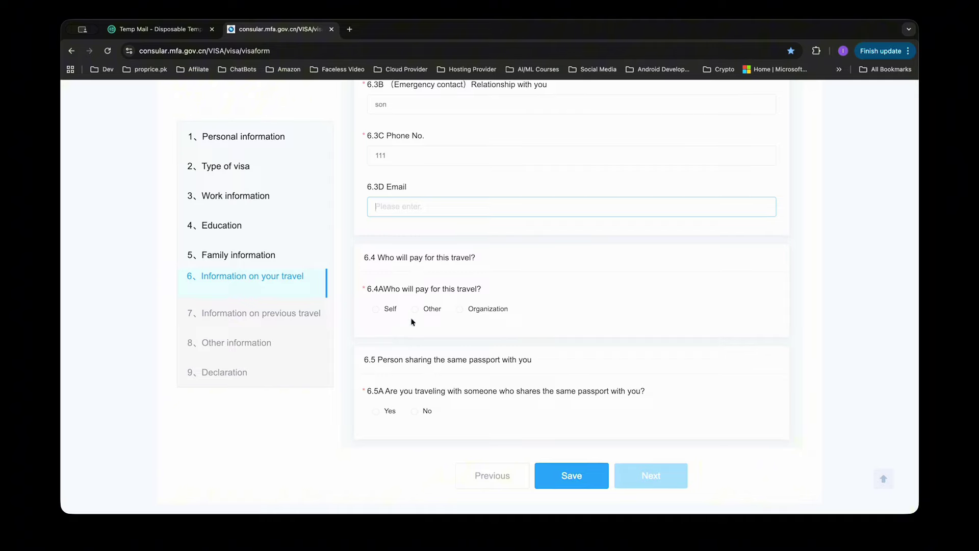
{"action": "left_click", "coordinate": [375, 314]}
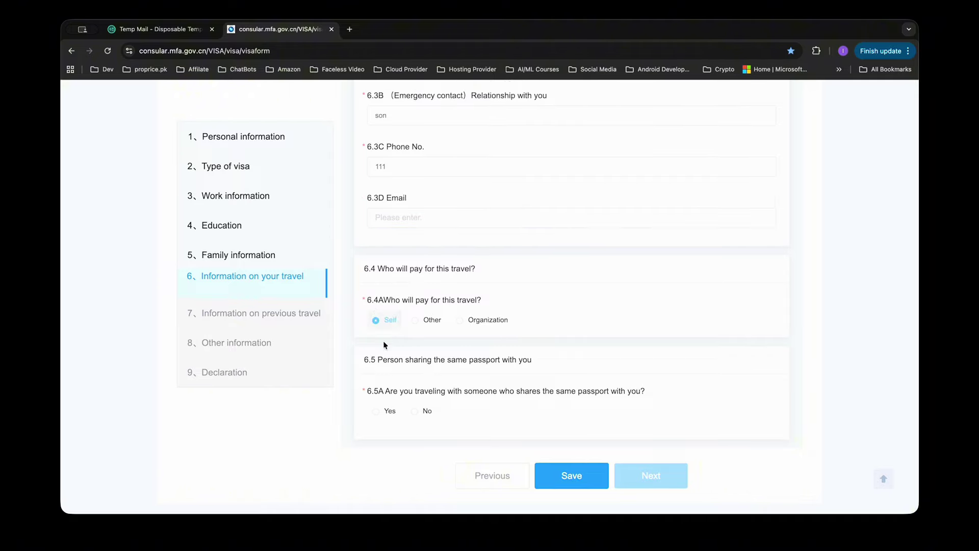
{"action": "left_click", "coordinate": [416, 414]}
{"action": "left_click", "coordinate": [646, 475]}
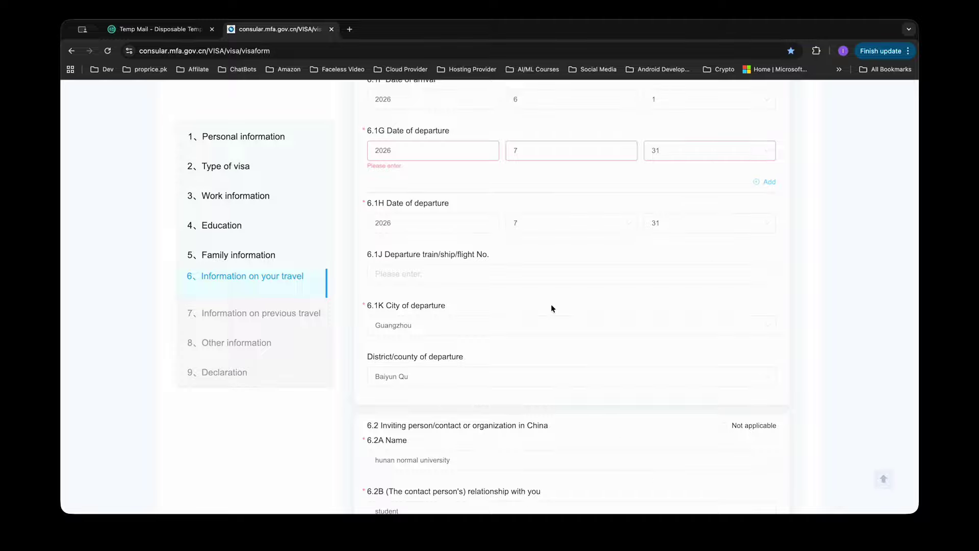
Step: Re-enter 2026 as the year of the 6.1G date of departure and try to continue to the next section again
{"action": "scroll", "coordinate": [551, 304], "scroll_direction": "up", "scroll_amount": 5}
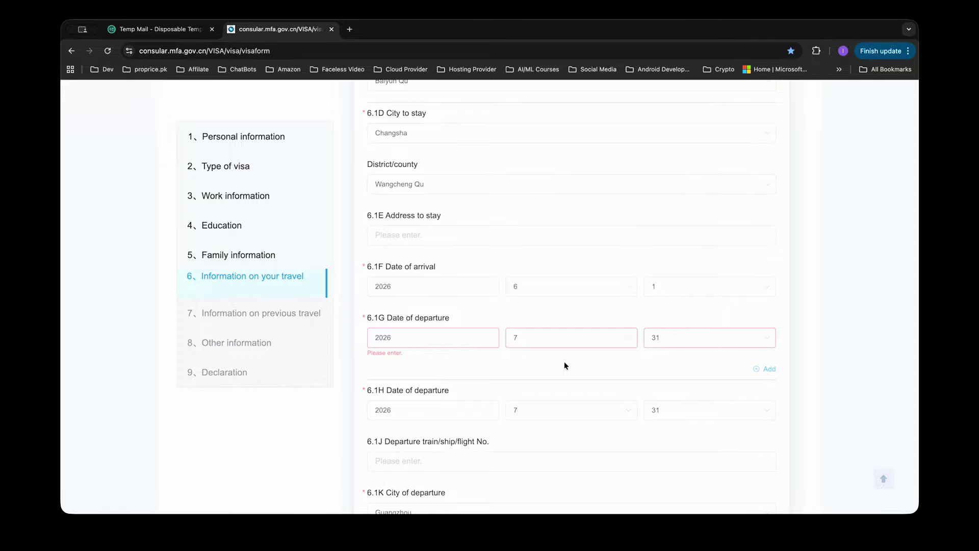
{"action": "left_click", "coordinate": [540, 364]}
{"action": "left_click", "coordinate": [422, 337]}
{"action": "key", "text": "BackSpace"}
{"action": "key", "text": "BackSpace"}
{"action": "key", "text": "BackSpace"}
{"action": "key", "text": "BackSpace"}
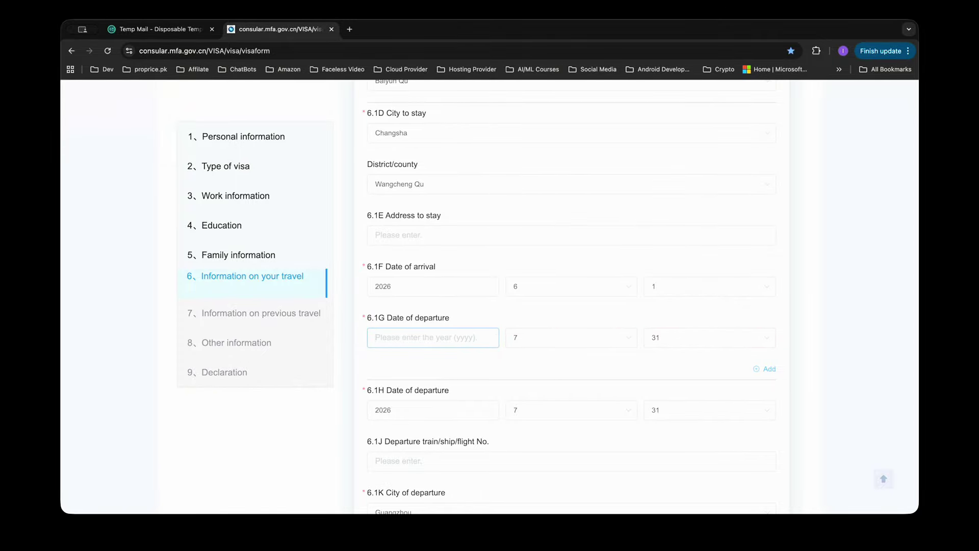
{"action": "type", "text": "2026"}
{"action": "left_click", "coordinate": [517, 365]}
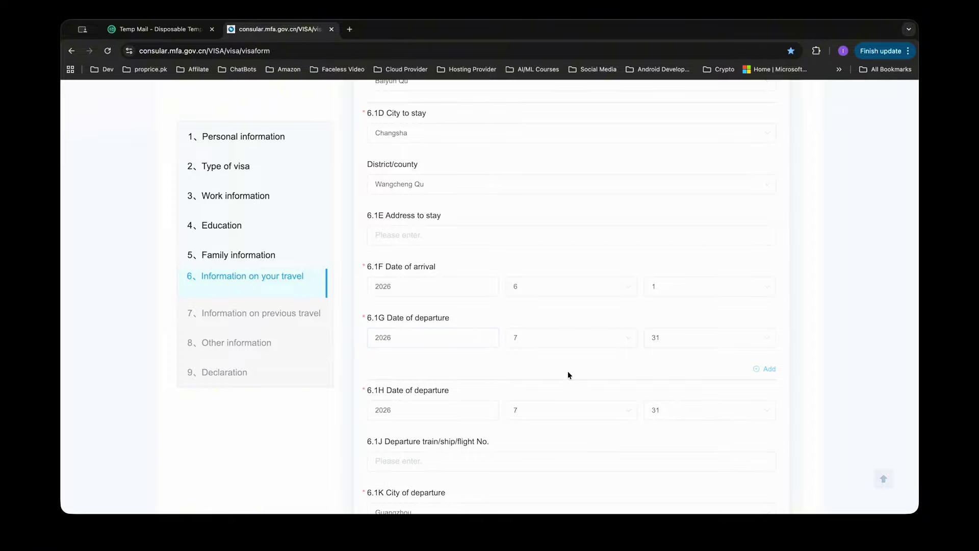
{"action": "scroll", "coordinate": [568, 375], "scroll_direction": "down", "scroll_amount": 10}
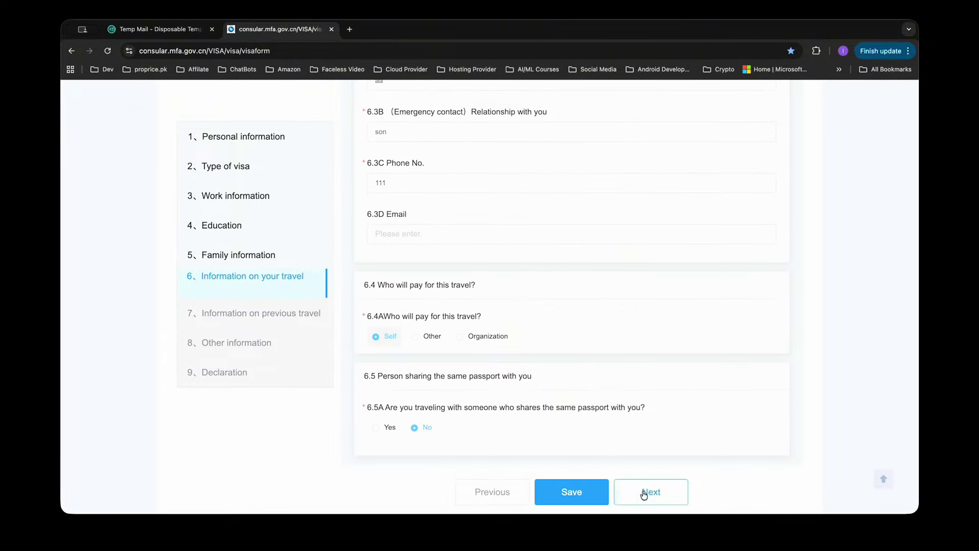
{"action": "left_click", "coordinate": [644, 493]}
Step: Clear the year and month of the date of departure in 6.1G
{"action": "scroll", "coordinate": [570, 337], "scroll_direction": "up", "scroll_amount": 6}
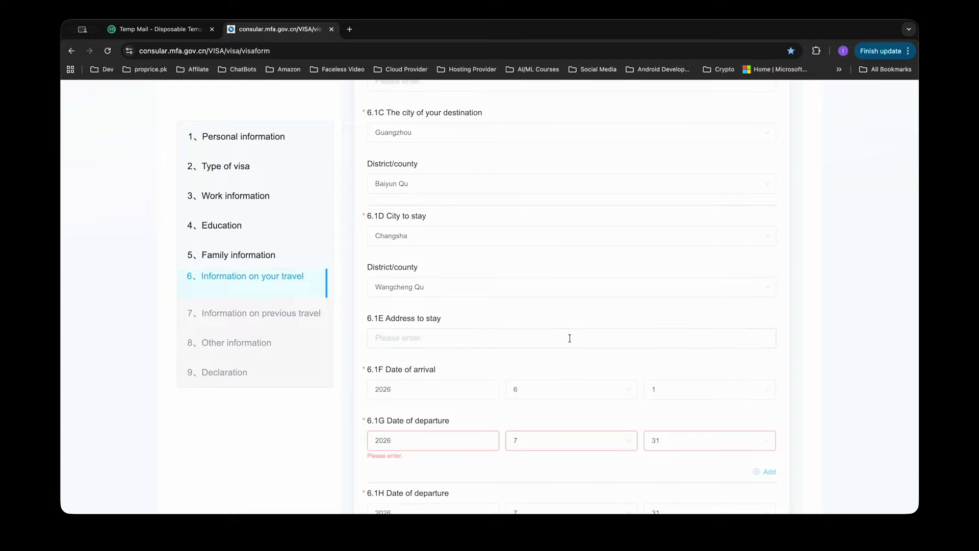
{"action": "scroll", "coordinate": [570, 338], "scroll_direction": "down", "scroll_amount": 3}
{"action": "scroll", "coordinate": [459, 319], "scroll_direction": "up", "scroll_amount": 8}
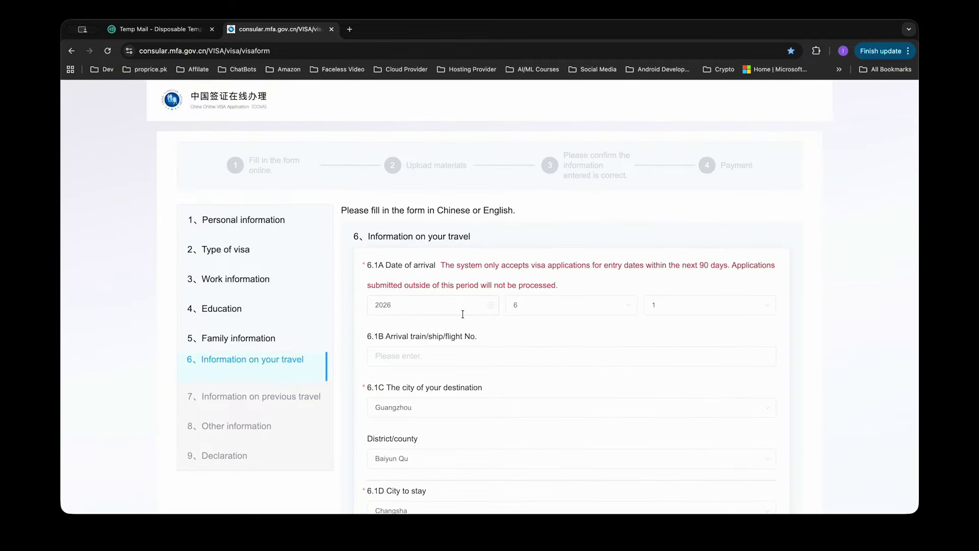
{"action": "scroll", "coordinate": [464, 353], "scroll_direction": "down", "scroll_amount": 9}
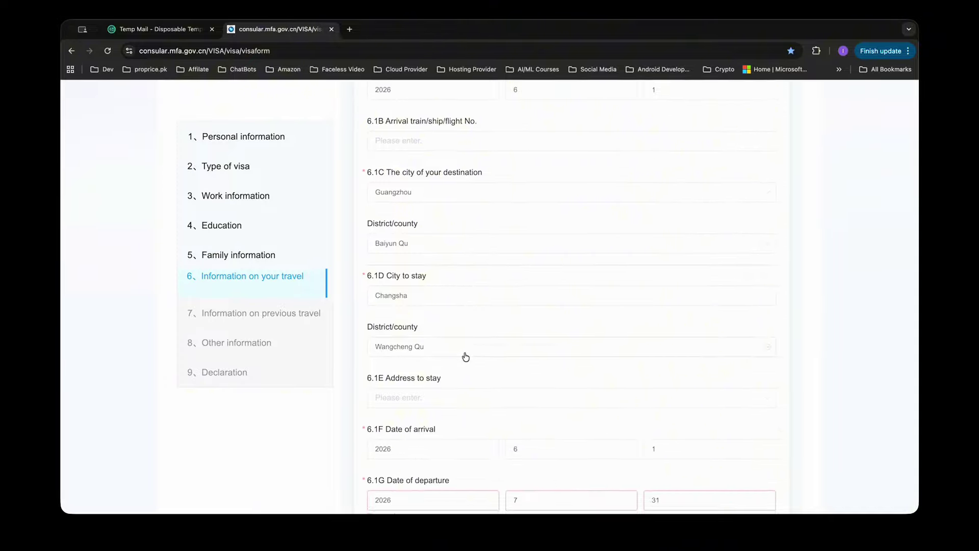
{"action": "scroll", "coordinate": [464, 351], "scroll_direction": "down", "scroll_amount": 3}
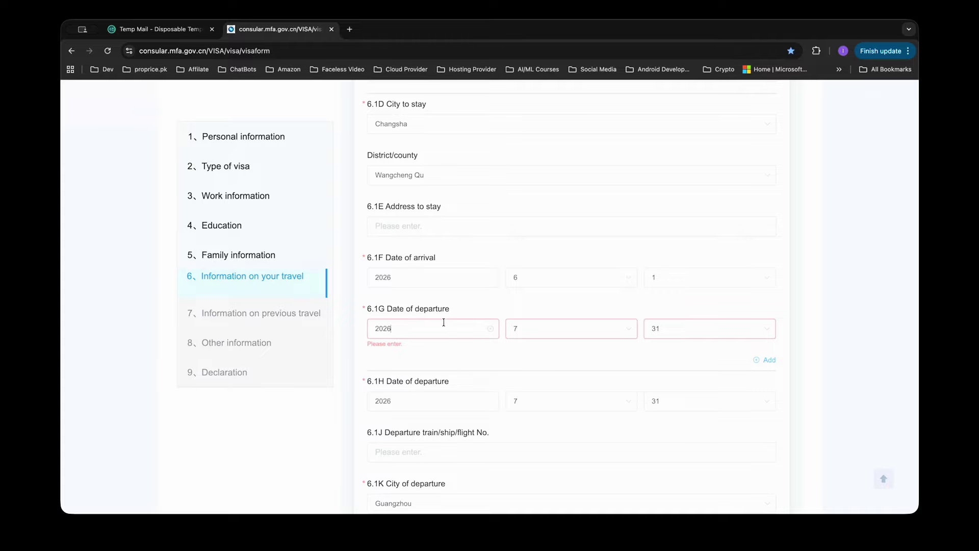
{"action": "left_click", "coordinate": [490, 330]}
{"action": "left_click", "coordinate": [628, 329]}
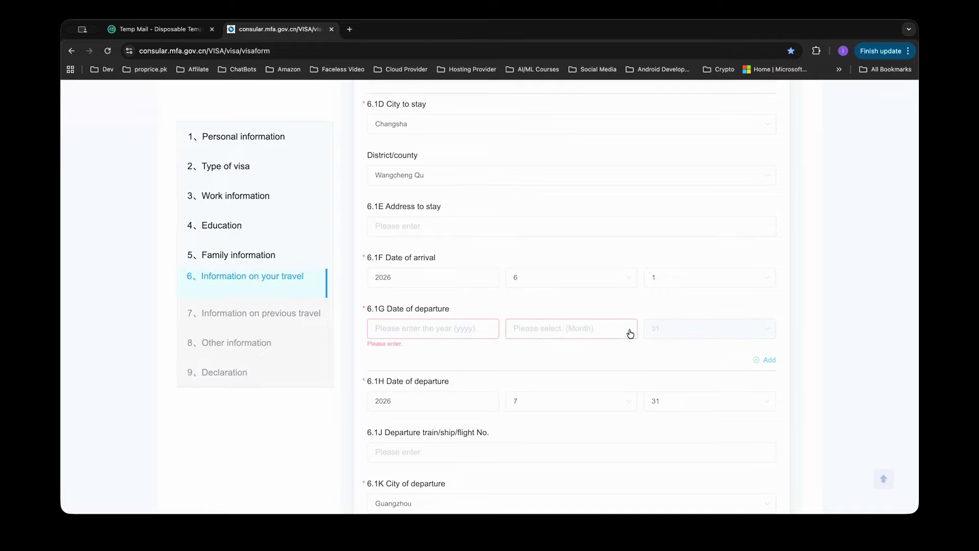
Step: Set the 6.1G date of departure to year 2026, month 7, day 31 and continue to section 7, Information on previous travel
{"action": "left_click", "coordinate": [415, 331]}
{"action": "type", "text": "202"}
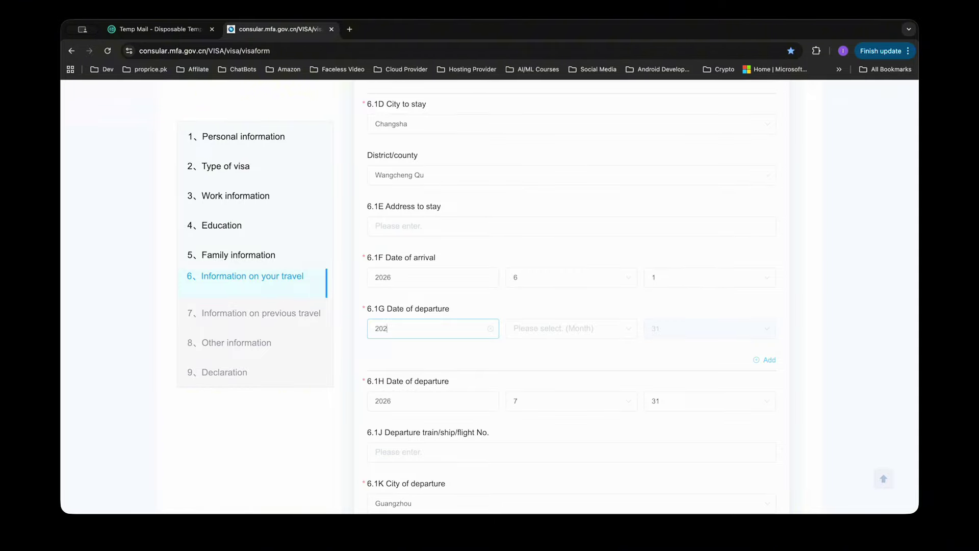
{"action": "type", "text": "6"}
{"action": "left_click", "coordinate": [569, 328]}
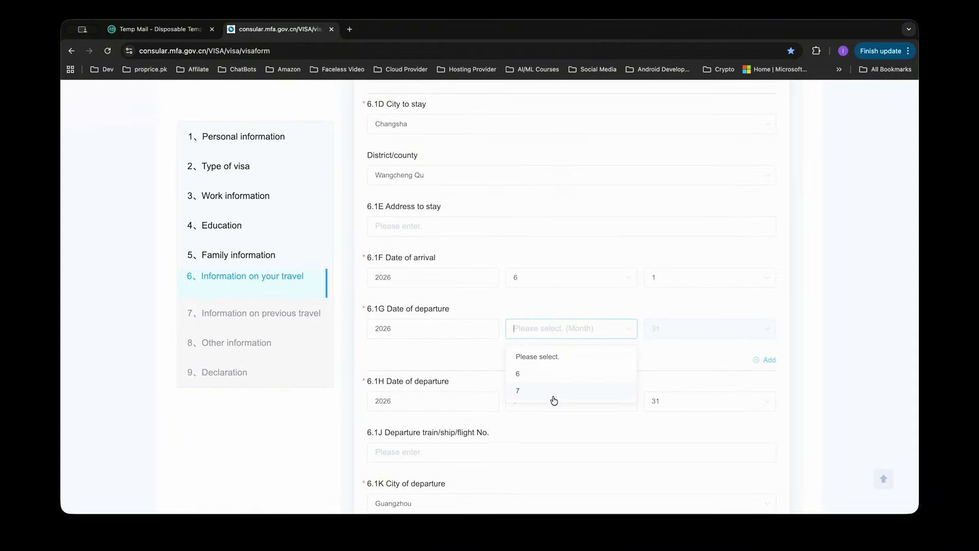
{"action": "left_click", "coordinate": [553, 393]}
{"action": "left_click", "coordinate": [673, 323]}
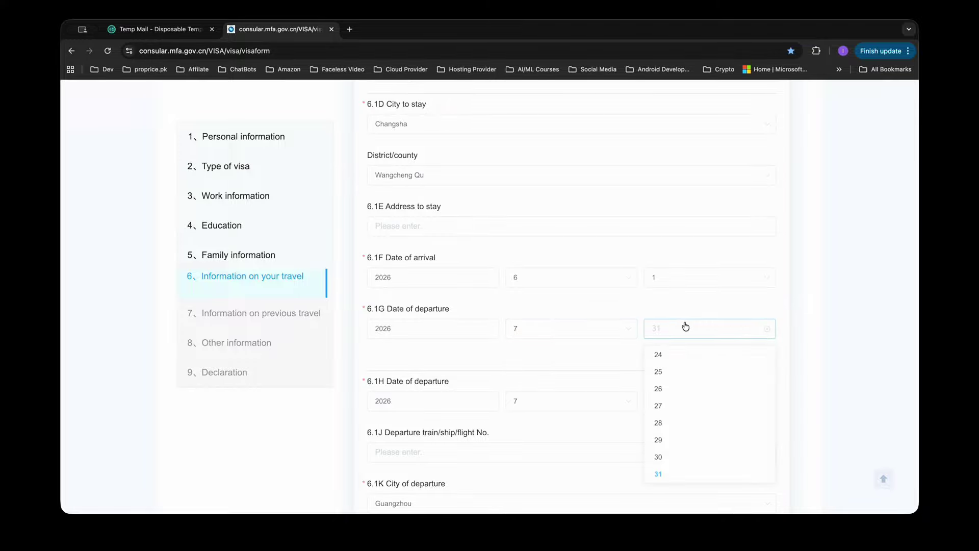
{"action": "type", "text": "31"}
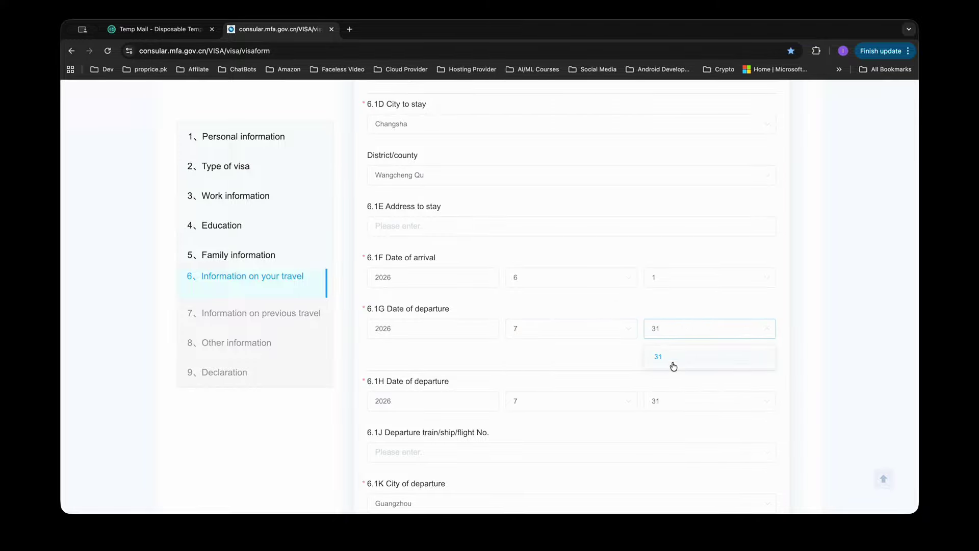
{"action": "left_click", "coordinate": [674, 361]}
{"action": "scroll", "coordinate": [576, 367], "scroll_direction": "down", "scroll_amount": 15}
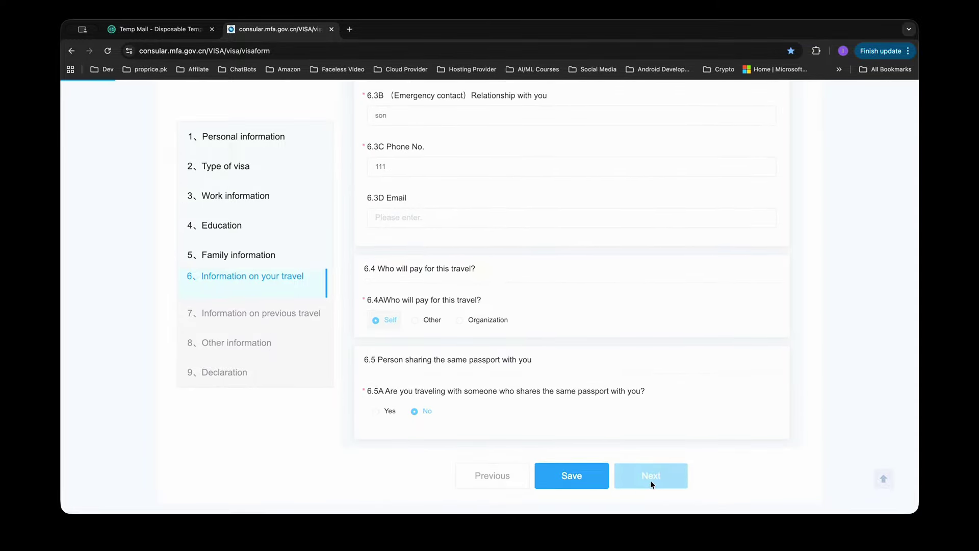
{"action": "left_click", "coordinate": [651, 479]}
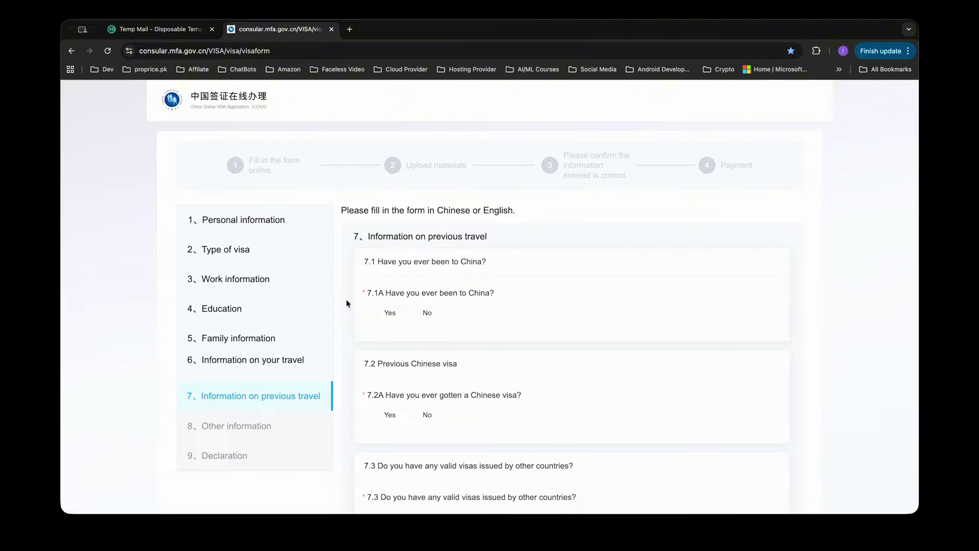
Step: Answer Yes to having been to China in 7.1A and to having gotten a Chinese visa in 7.2A
{"action": "left_click", "coordinate": [376, 313]}
{"action": "scroll", "coordinate": [499, 356], "scroll_direction": "down", "scroll_amount": 1}
{"action": "left_click", "coordinate": [375, 369]}
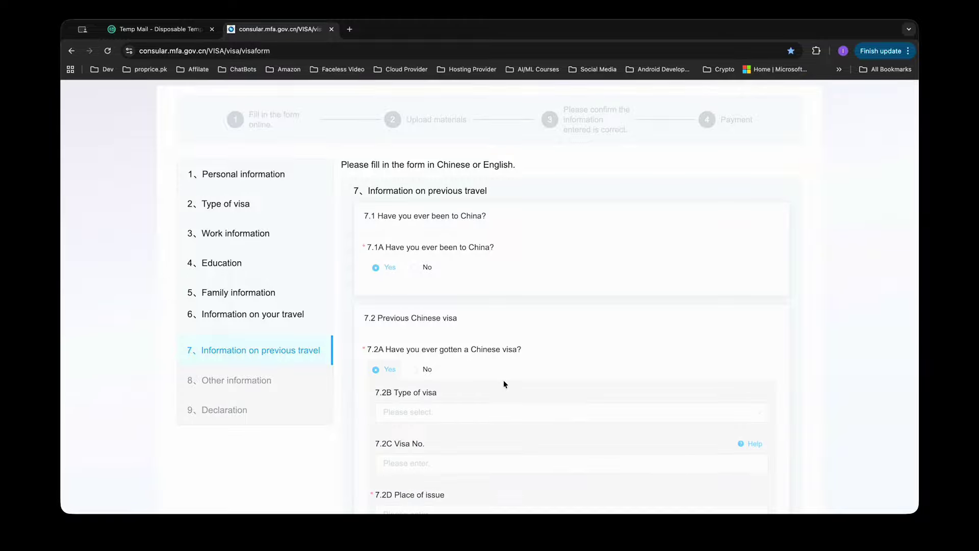
Step: Set the previous Chinese visa's type in 7.2B to X1
{"action": "scroll", "coordinate": [503, 384], "scroll_direction": "down", "scroll_amount": 2}
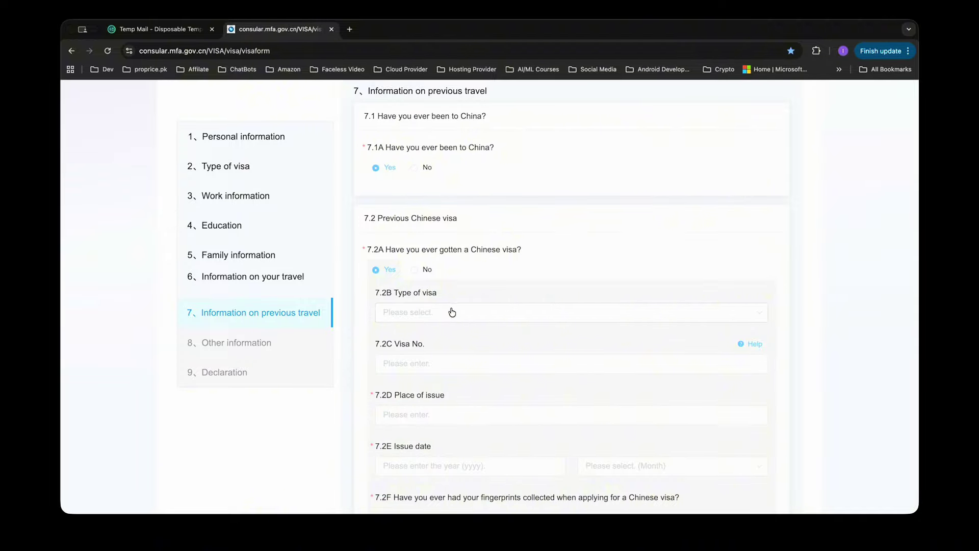
{"action": "left_click", "coordinate": [494, 312]}
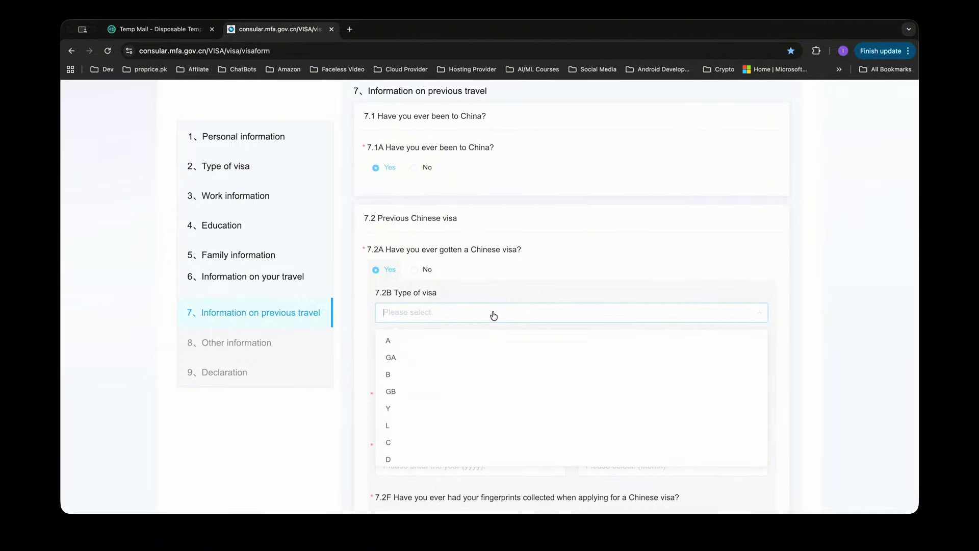
{"action": "type", "text": "x"}
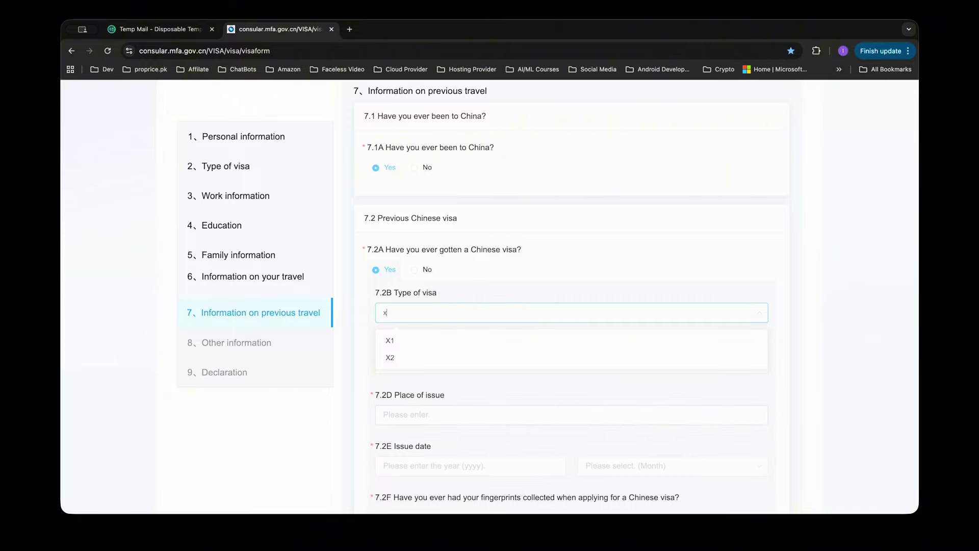
{"action": "left_click", "coordinate": [418, 345]}
Step: Enter islamabad as the place of issue in 7.2D and fill in the previous visa's number in 7.2C
{"action": "left_click", "coordinate": [429, 365]}
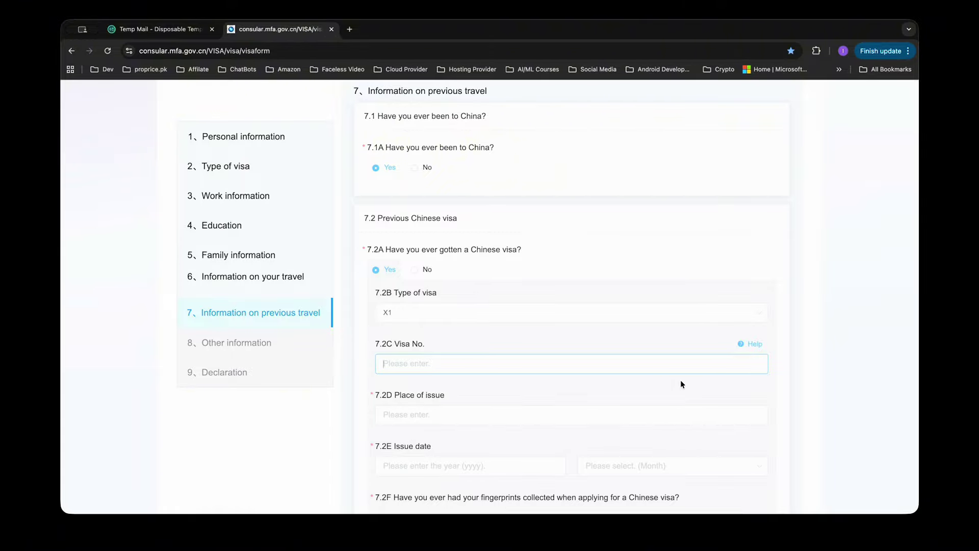
{"action": "scroll", "coordinate": [564, 396], "scroll_direction": "down", "scroll_amount": 2}
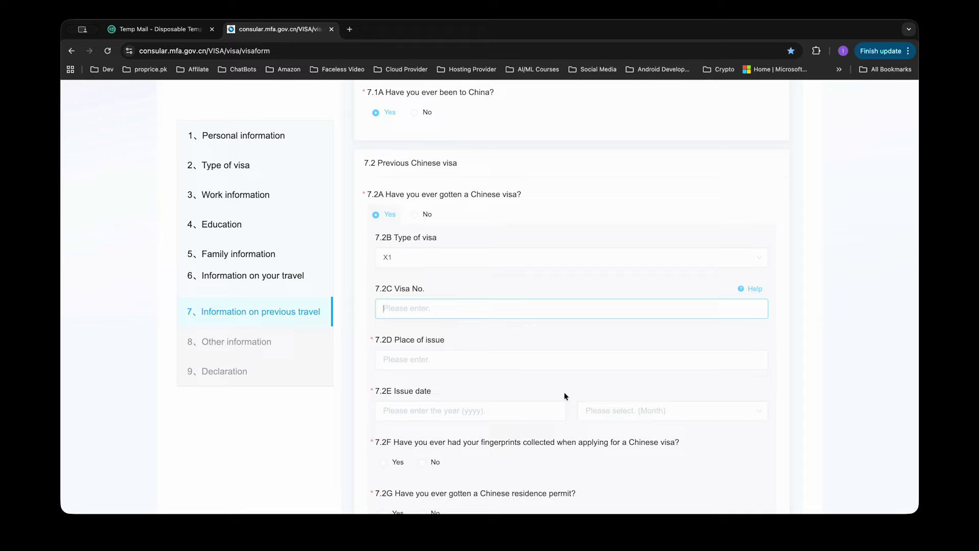
{"action": "left_click", "coordinate": [516, 357]}
{"action": "type", "text": "is"}
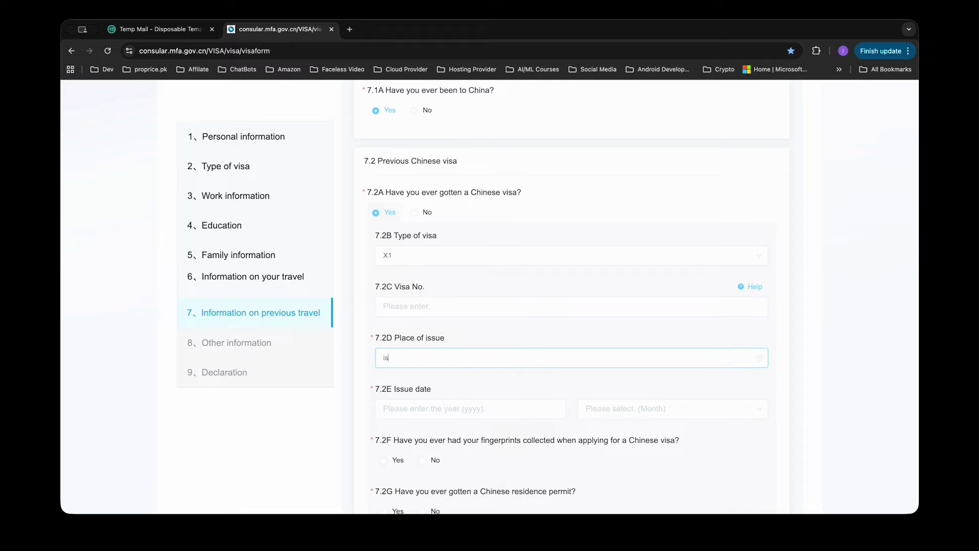
{"action": "type", "text": "lamabad"}
{"action": "left_click", "coordinate": [492, 306]}
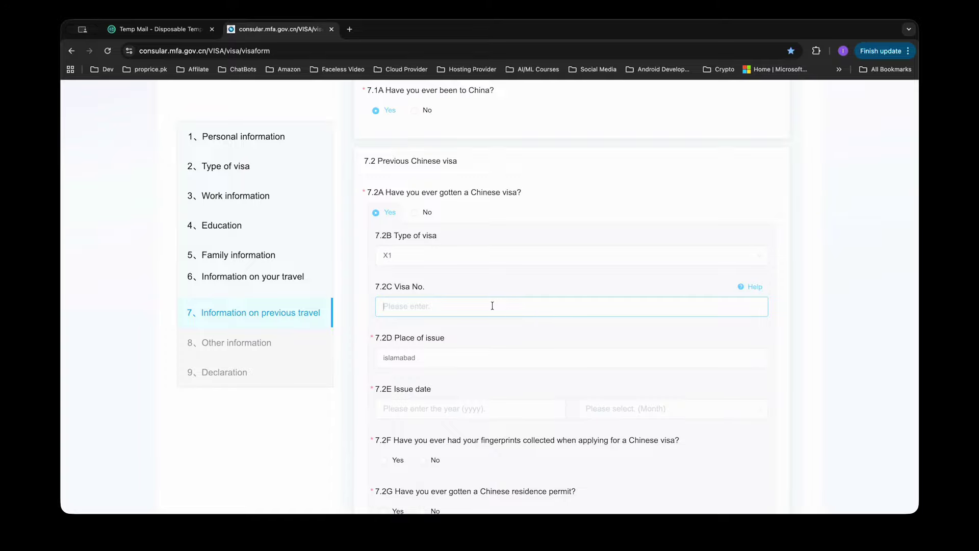
{"action": "type", "text": "qqq111"}
Step: Set the 7.2E issue date to year 2020, month 1, and answer Yes to the fingerprint collection question in 7.2F
{"action": "scroll", "coordinate": [501, 309], "scroll_direction": "down", "scroll_amount": 3}
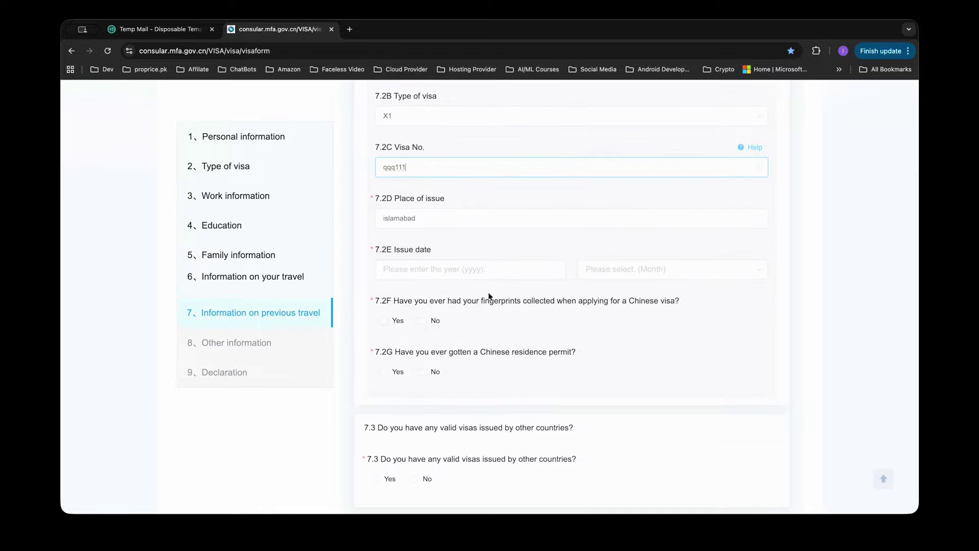
{"action": "left_click", "coordinate": [486, 269]}
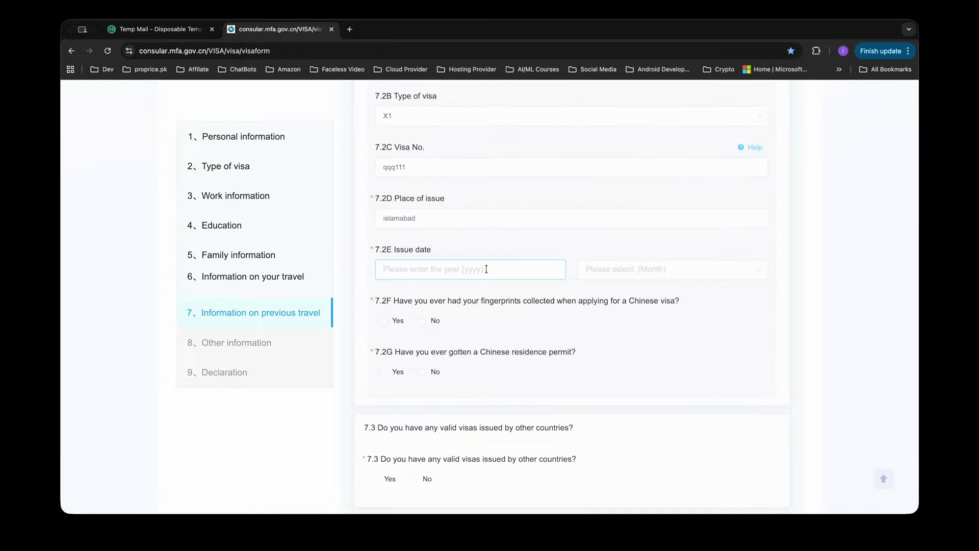
{"action": "type", "text": "2020"}
{"action": "left_click", "coordinate": [589, 274]}
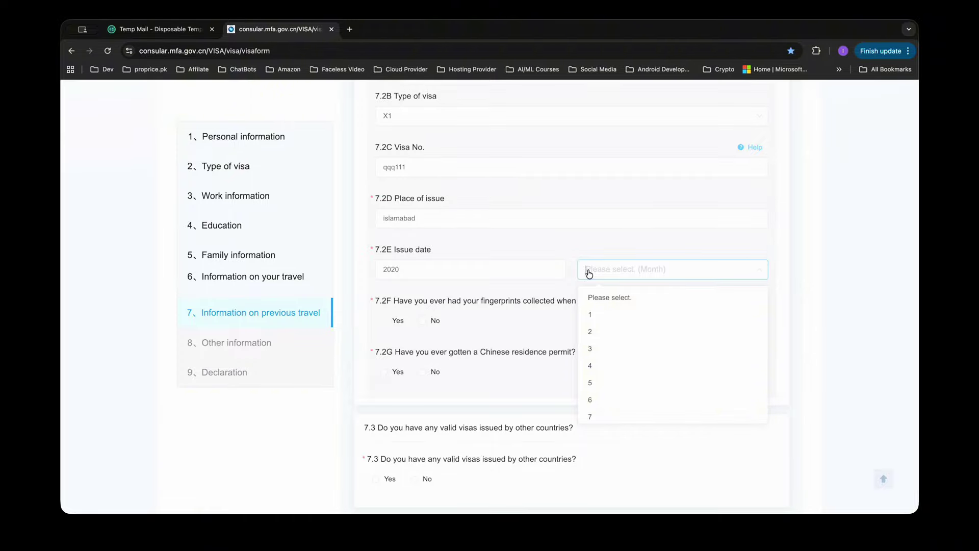
{"action": "left_click", "coordinate": [593, 315]}
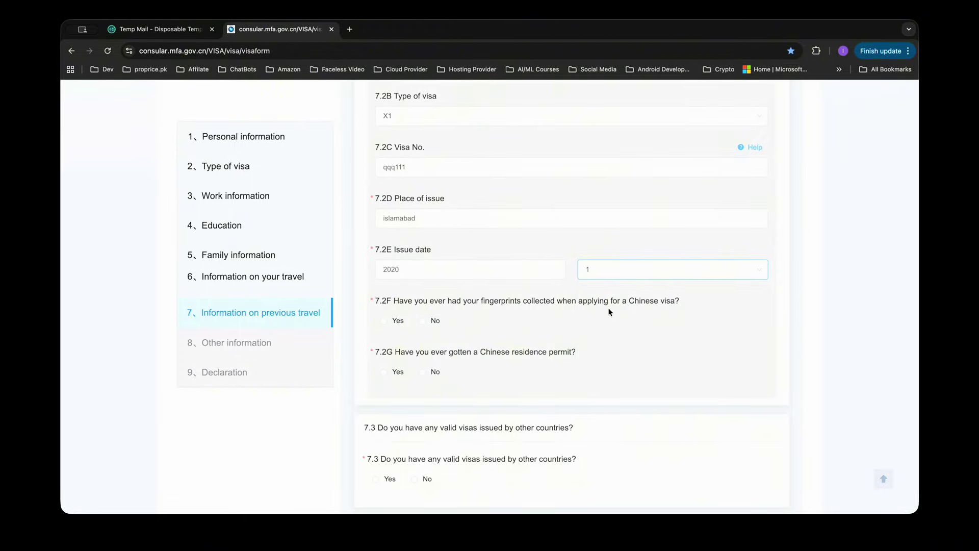
{"action": "left_click", "coordinate": [388, 322]}
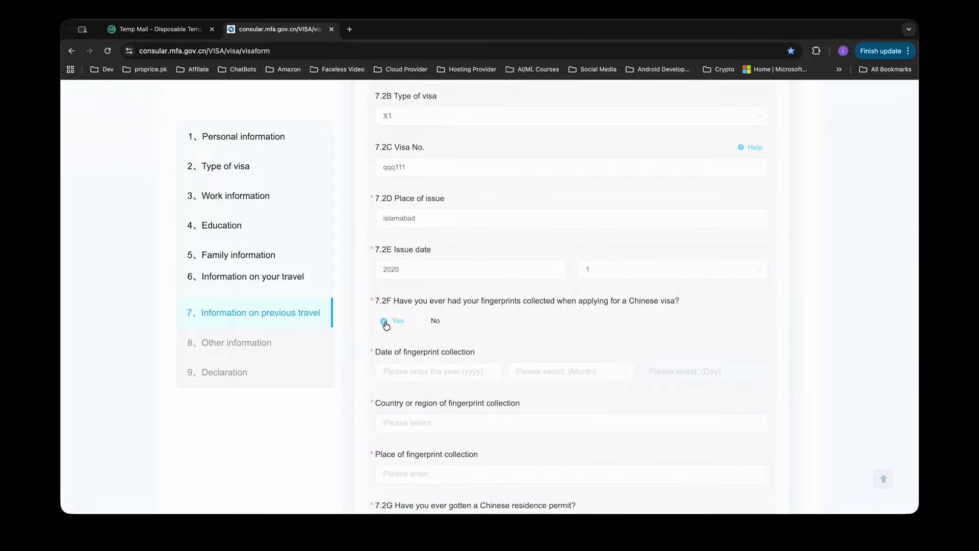
Step: Set the date of fingerprint collection to year 2019, month 12, day 25
{"action": "left_click", "coordinate": [424, 372]}
{"action": "type", "text": "2019"}
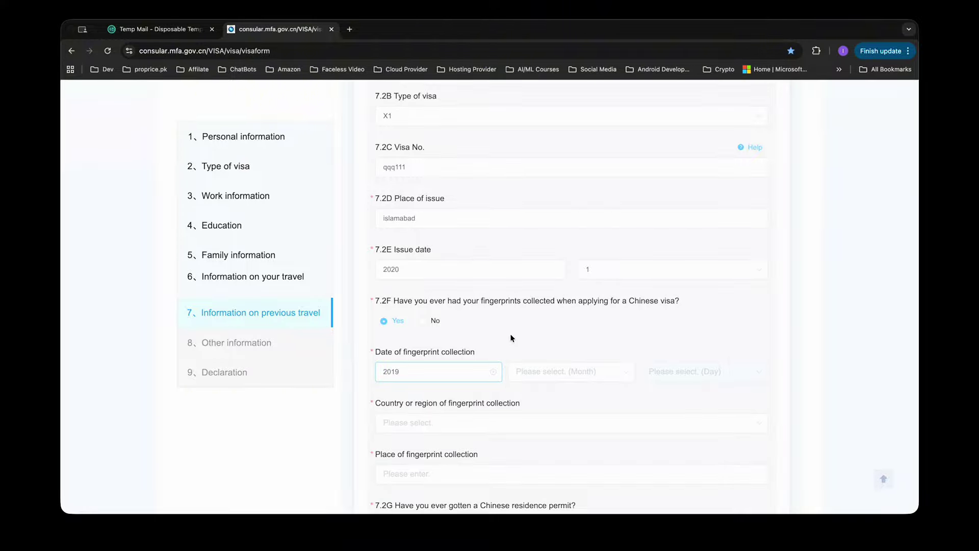
{"action": "left_click", "coordinate": [551, 376]}
{"action": "type", "text": "12"}
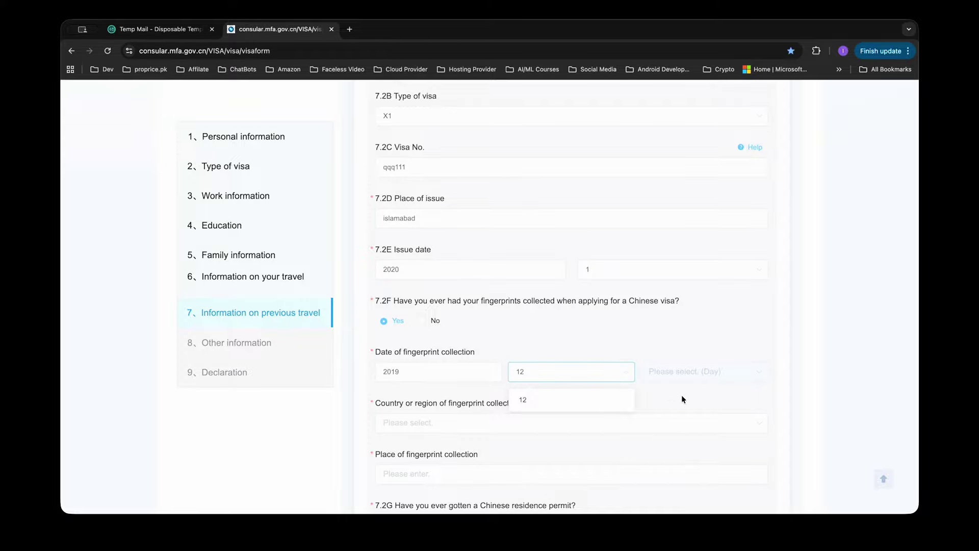
{"action": "left_click", "coordinate": [564, 398]}
{"action": "left_click", "coordinate": [662, 374]}
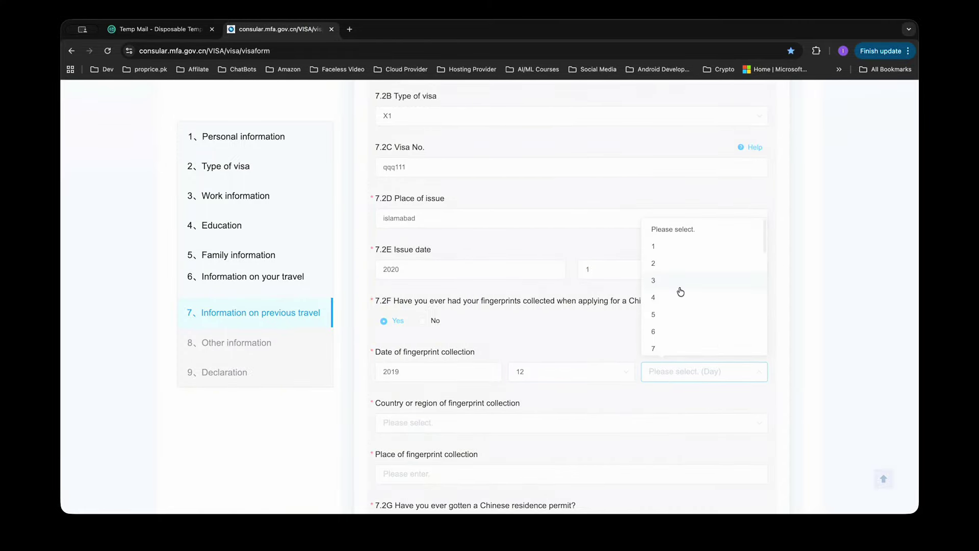
{"action": "scroll", "coordinate": [680, 291], "scroll_direction": "down", "scroll_amount": 5}
{"action": "scroll", "coordinate": [680, 291], "scroll_direction": "up", "scroll_amount": 1}
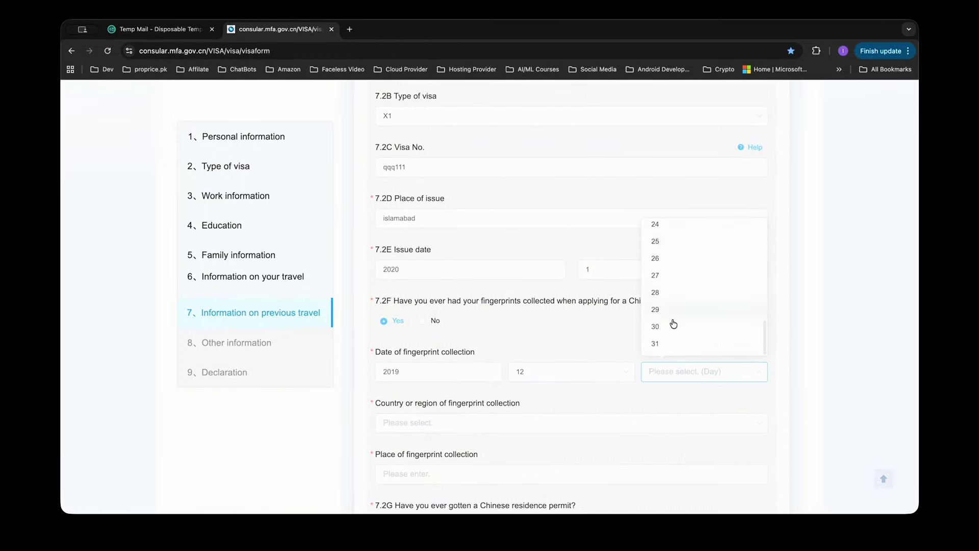
{"action": "left_click", "coordinate": [663, 225]}
{"action": "left_click", "coordinate": [675, 381]}
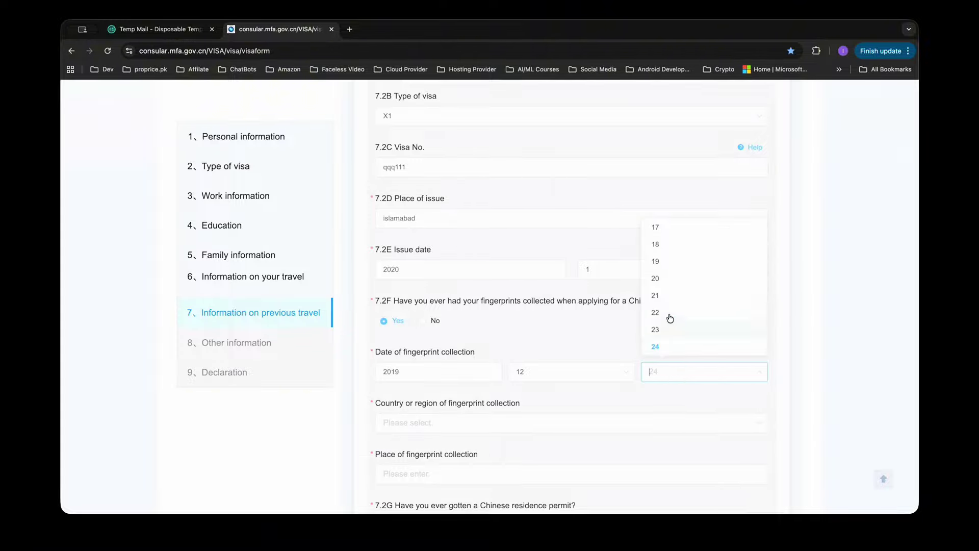
{"action": "scroll", "coordinate": [661, 333], "scroll_direction": "down", "scroll_amount": 3}
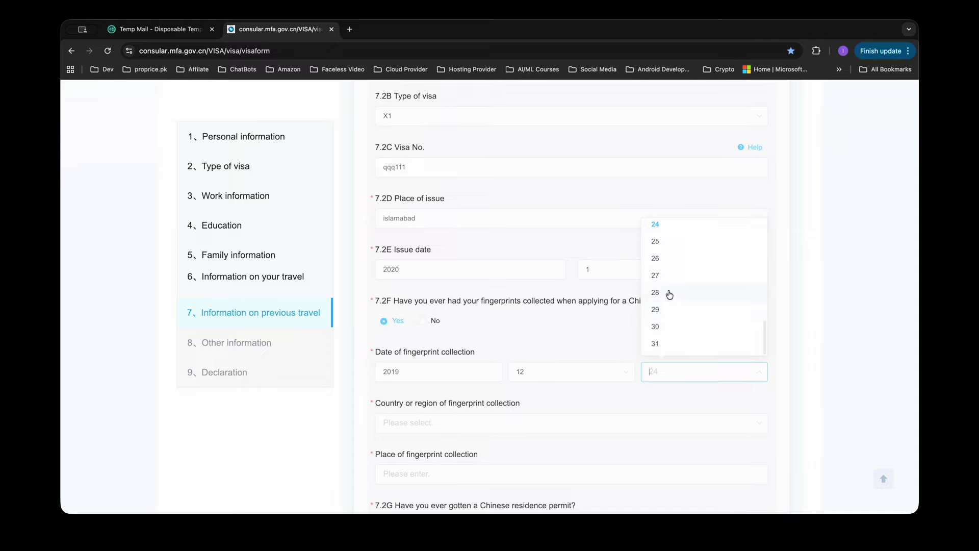
{"action": "left_click", "coordinate": [665, 242]}
Step: Fill in the residence permit number under 7.2G
{"action": "scroll", "coordinate": [592, 428], "scroll_direction": "down", "scroll_amount": 3}
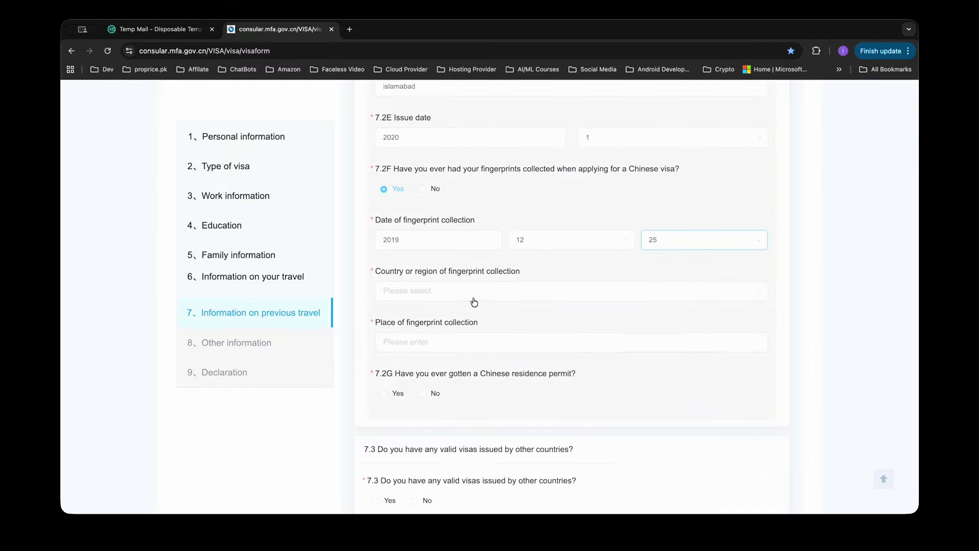
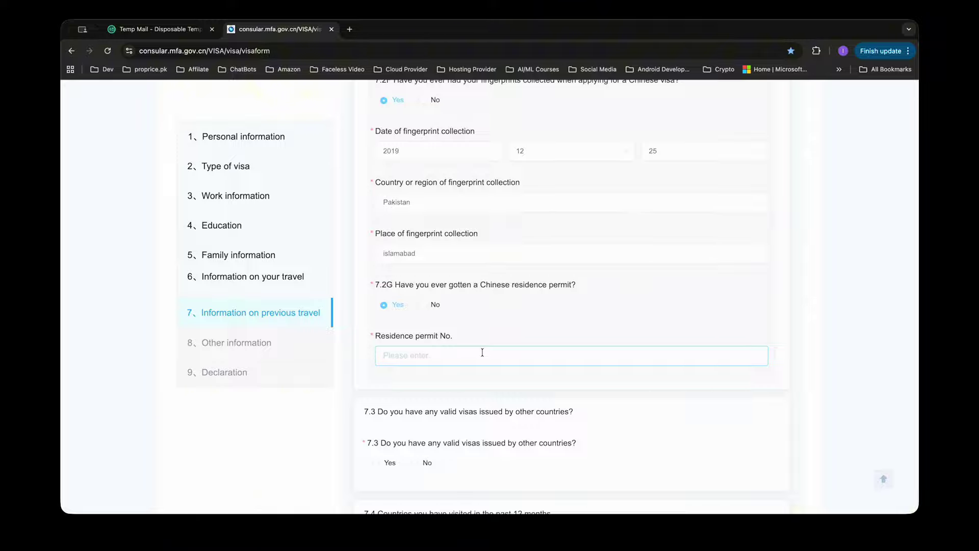
{"action": "left_click", "coordinate": [492, 352]}
{"action": "left_click_drag", "start_coordinate": [376, 335], "coordinate": [453, 335]}
{"action": "left_click", "coordinate": [453, 355]}
{"action": "scroll", "coordinate": [504, 371], "scroll_direction": "down", "scroll_amount": 2}
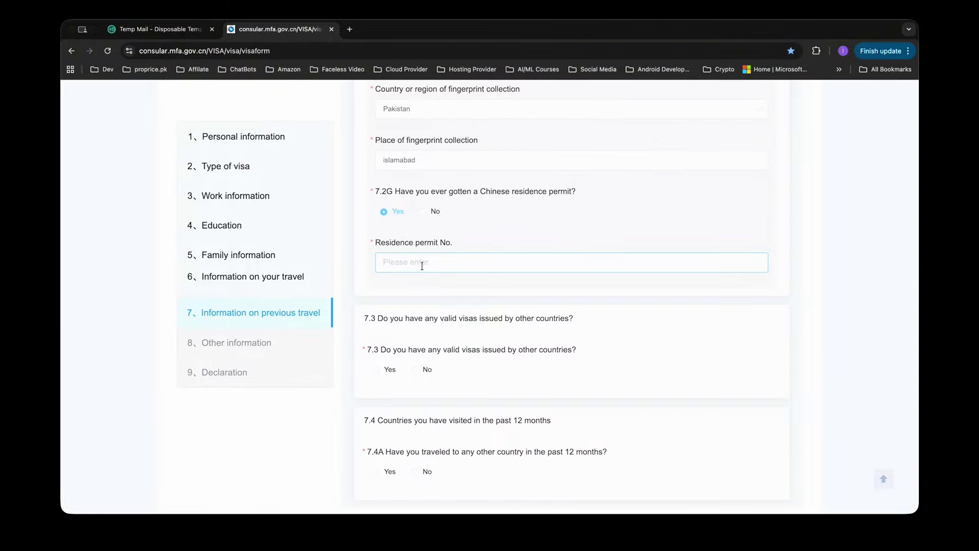
{"action": "type", "text": "qqqq111"}
Step: Answer No to 7.3 on valid visas from other countries and to 7.4A on recent travel, and continue to section 8
{"action": "scroll", "coordinate": [465, 349], "scroll_direction": "down", "scroll_amount": 1}
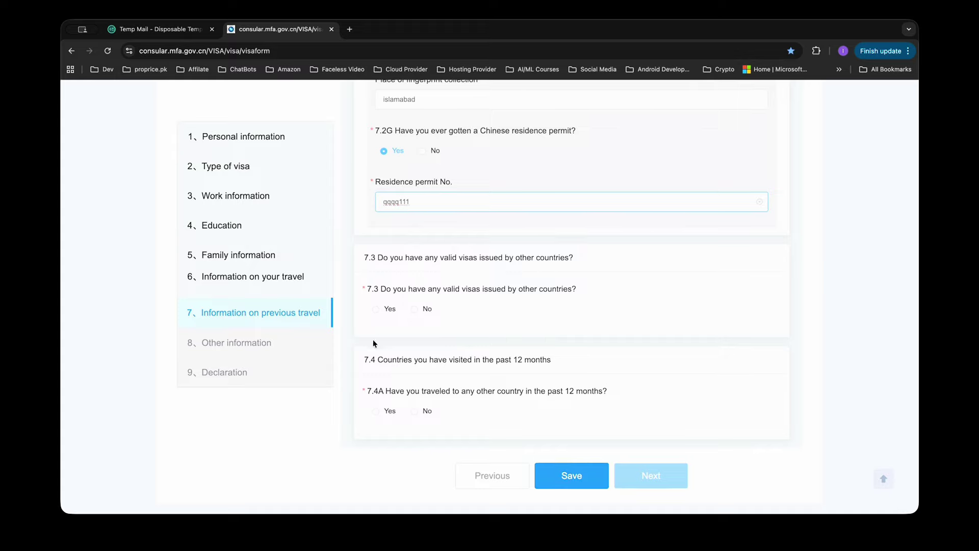
{"action": "left_click", "coordinate": [415, 309]}
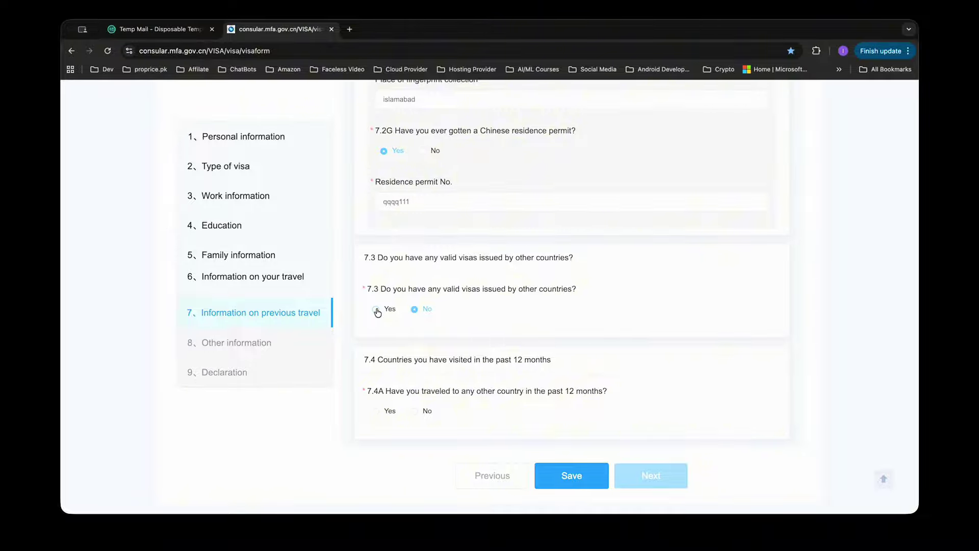
{"action": "left_click_drag", "start_coordinate": [379, 360], "coordinate": [594, 377]}
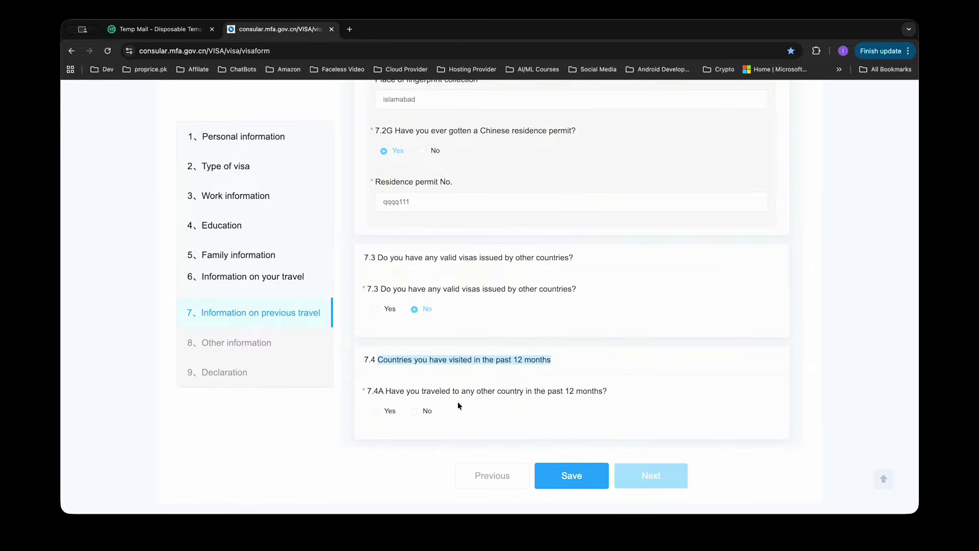
{"action": "left_click", "coordinate": [414, 411]}
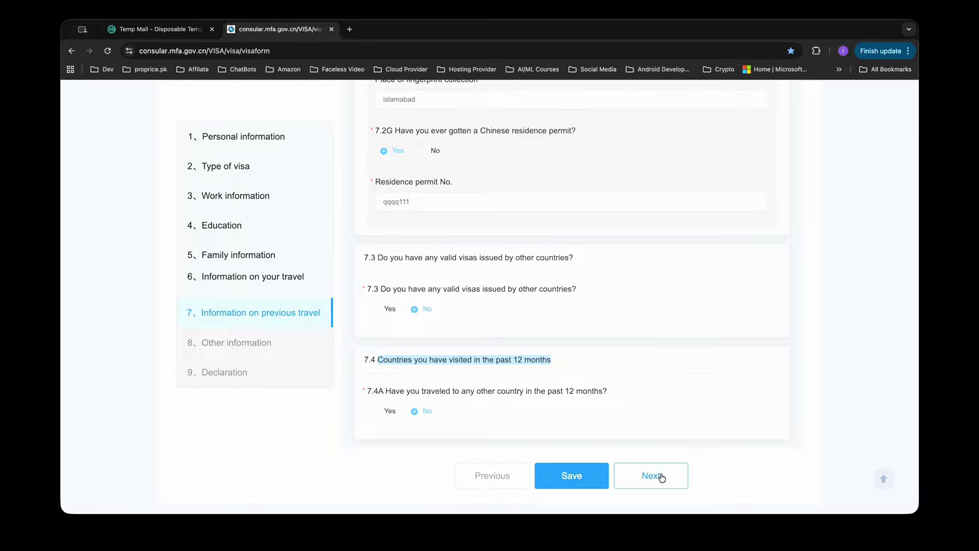
{"action": "left_click", "coordinate": [661, 476]}
{"action": "left_click", "coordinate": [631, 474]}
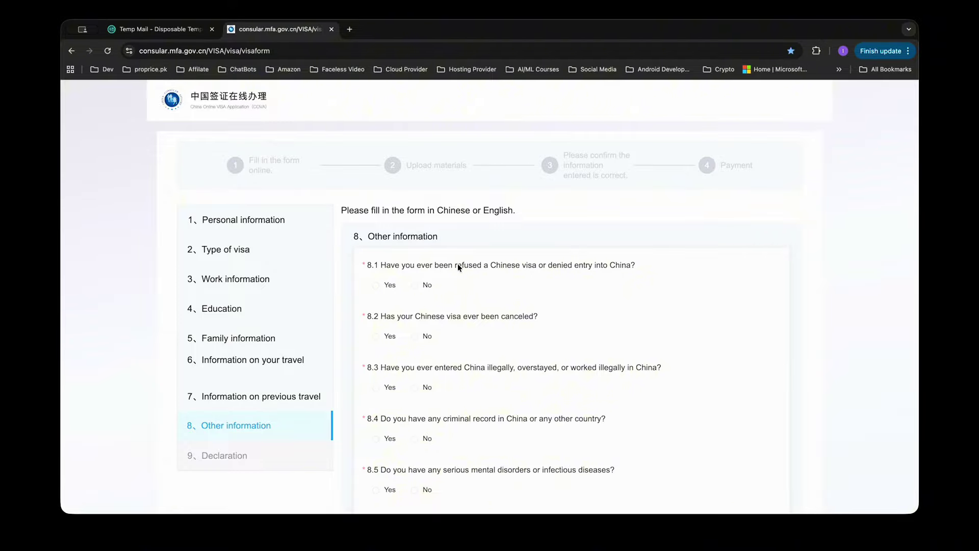
Step: Answer No to questions 8.1 through 8.6 of Other information
{"action": "left_click", "coordinate": [414, 288]}
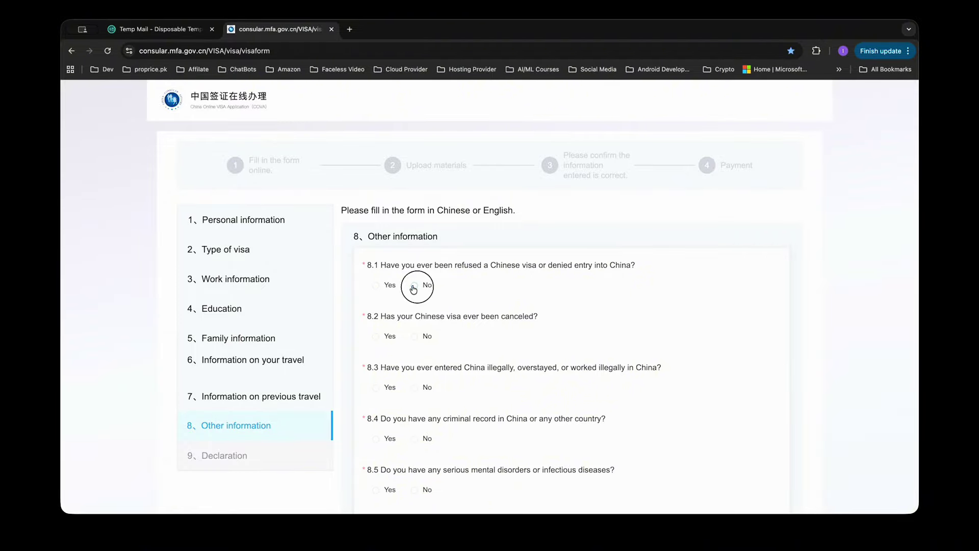
{"action": "left_click", "coordinate": [415, 337]}
{"action": "left_click", "coordinate": [414, 388]}
{"action": "scroll", "coordinate": [417, 389], "scroll_direction": "down", "scroll_amount": 3}
{"action": "left_click", "coordinate": [417, 366]}
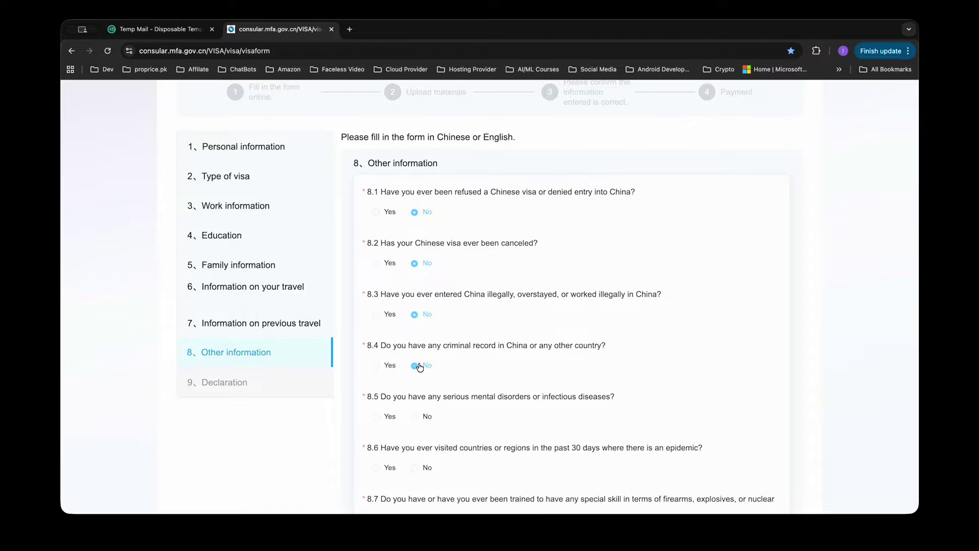
{"action": "scroll", "coordinate": [418, 366], "scroll_direction": "down", "scroll_amount": 2}
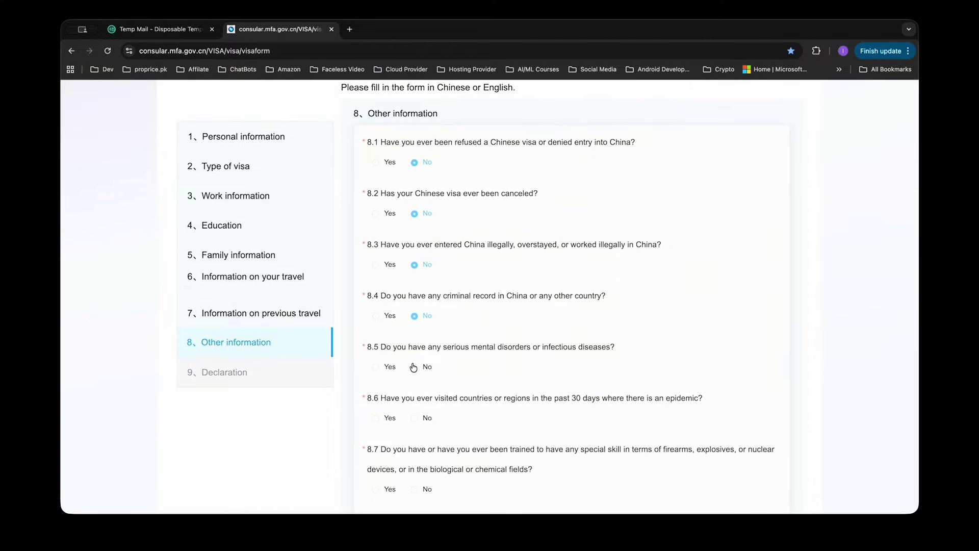
{"action": "left_click", "coordinate": [415, 368]}
{"action": "scroll", "coordinate": [415, 370], "scroll_direction": "down", "scroll_amount": 3}
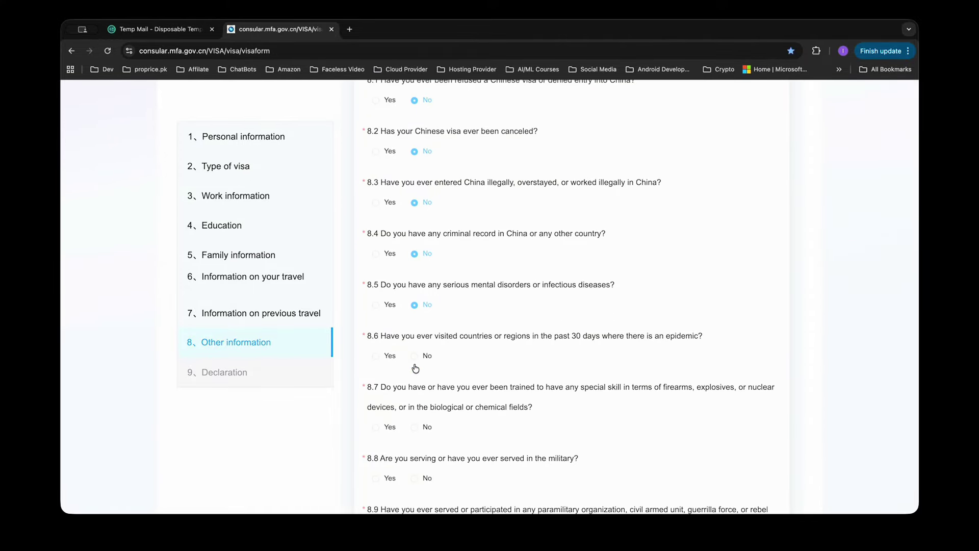
{"action": "left_click", "coordinate": [414, 358]}
{"action": "left_click_drag", "start_coordinate": [534, 335], "coordinate": [608, 337]}
Step: Answer No to questions 8.7 through 8.11 and continue to the Declaration section
{"action": "scroll", "coordinate": [465, 376], "scroll_direction": "down", "scroll_amount": 3}
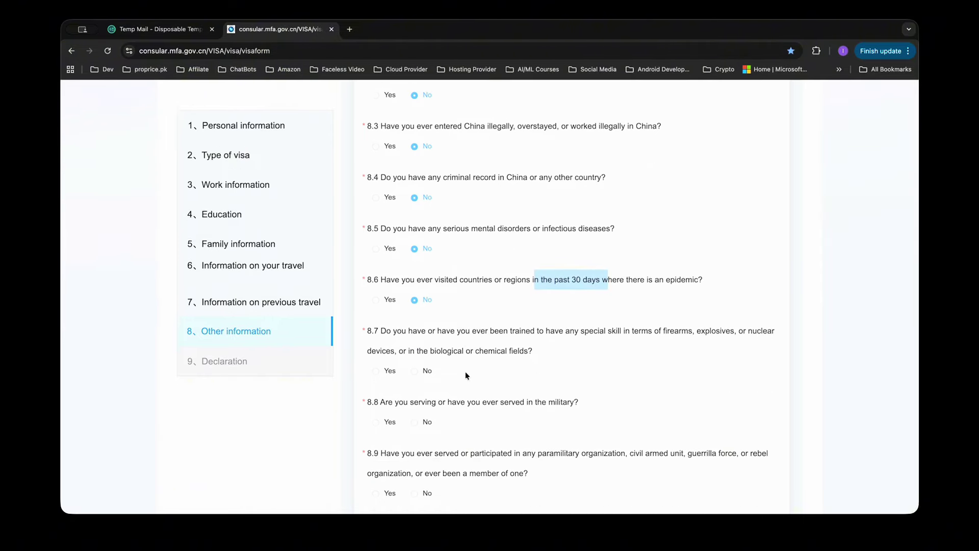
{"action": "left_click", "coordinate": [414, 351]}
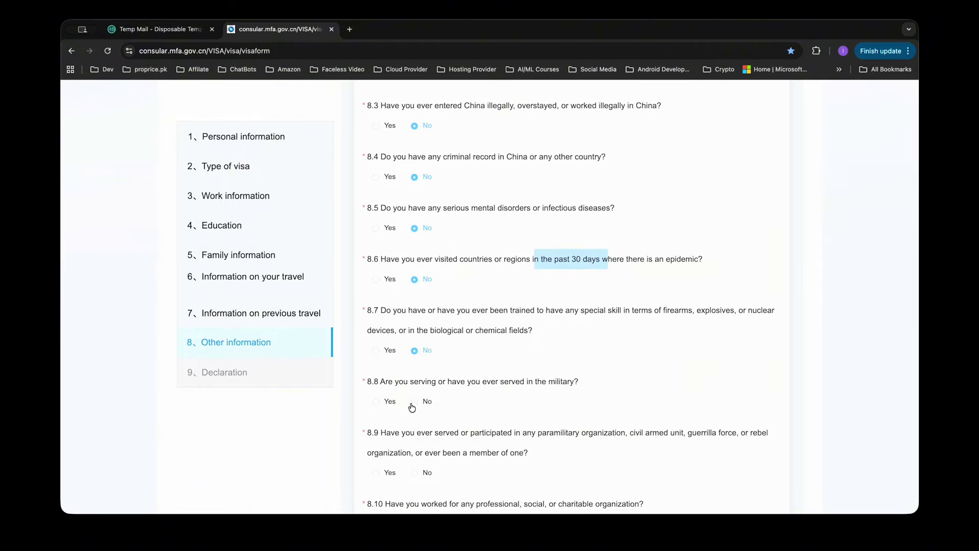
{"action": "left_click", "coordinate": [414, 401]}
{"action": "scroll", "coordinate": [417, 433], "scroll_direction": "down", "scroll_amount": 5}
{"action": "left_click", "coordinate": [414, 346]}
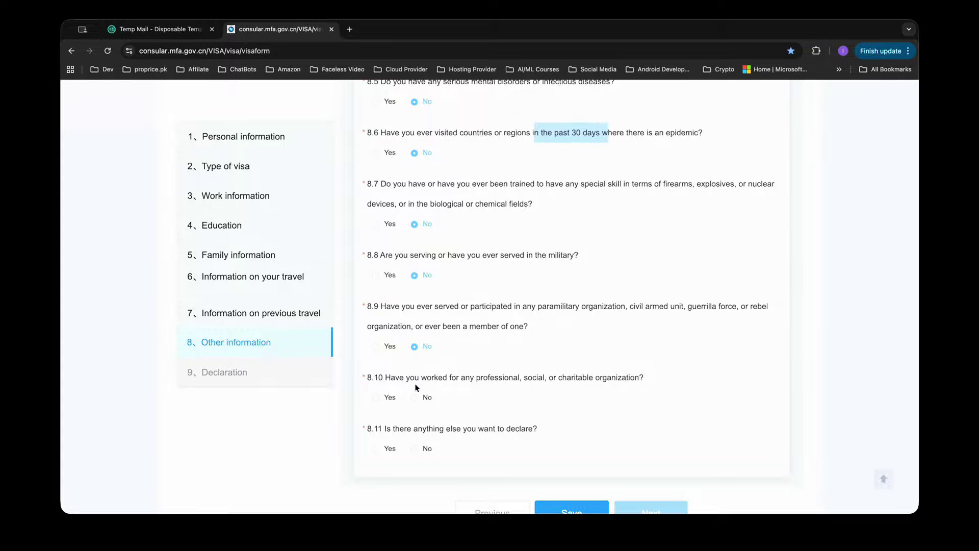
{"action": "left_click", "coordinate": [414, 397]}
{"action": "left_click", "coordinate": [415, 449]}
{"action": "scroll", "coordinate": [531, 140], "scroll_direction": "up", "scroll_amount": 10}
{"action": "scroll", "coordinate": [509, 328], "scroll_direction": "down", "scroll_amount": 10}
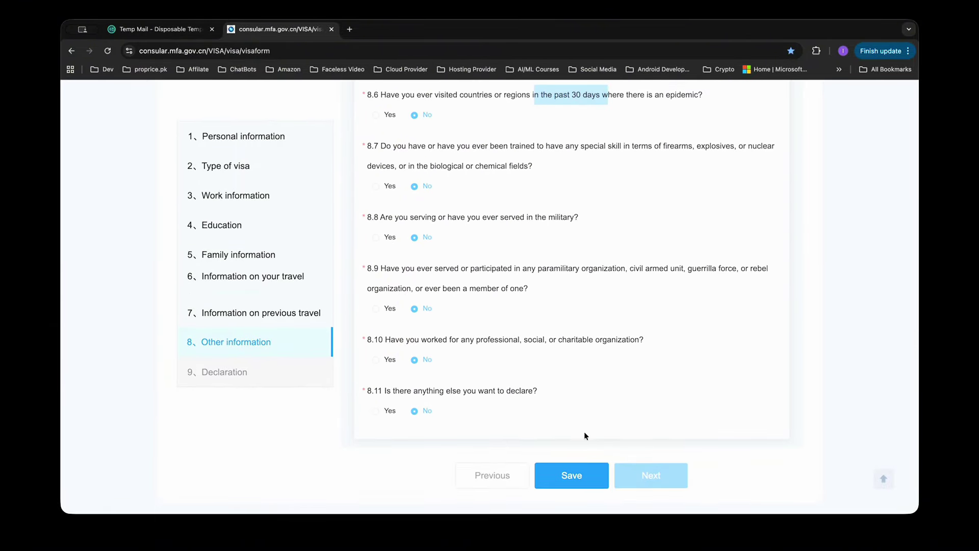
{"action": "left_click", "coordinate": [641, 476]}
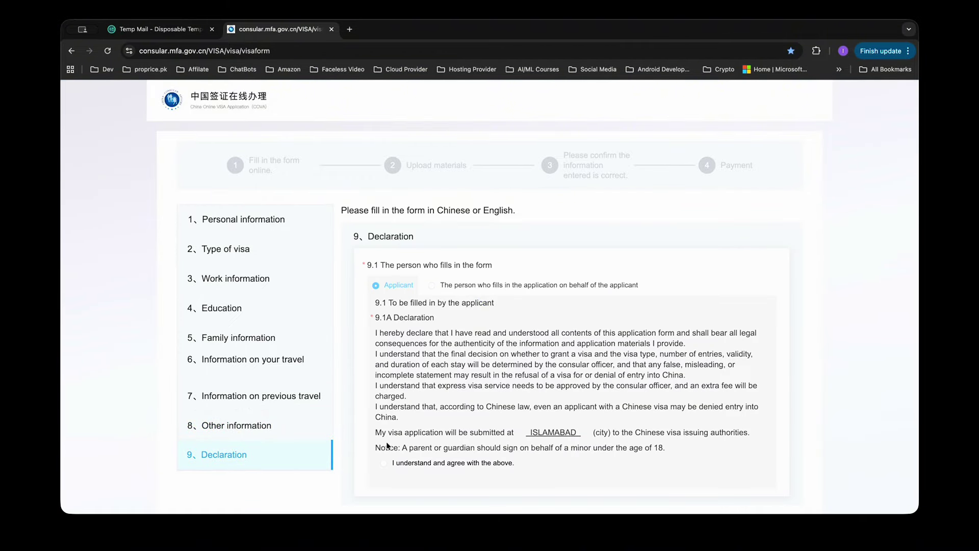
Step: Agree to the applicant declaration in 9.1A and proceed to the Upload materials stage
{"action": "left_click", "coordinate": [383, 462]}
{"action": "scroll", "coordinate": [537, 396], "scroll_direction": "down", "scroll_amount": 2}
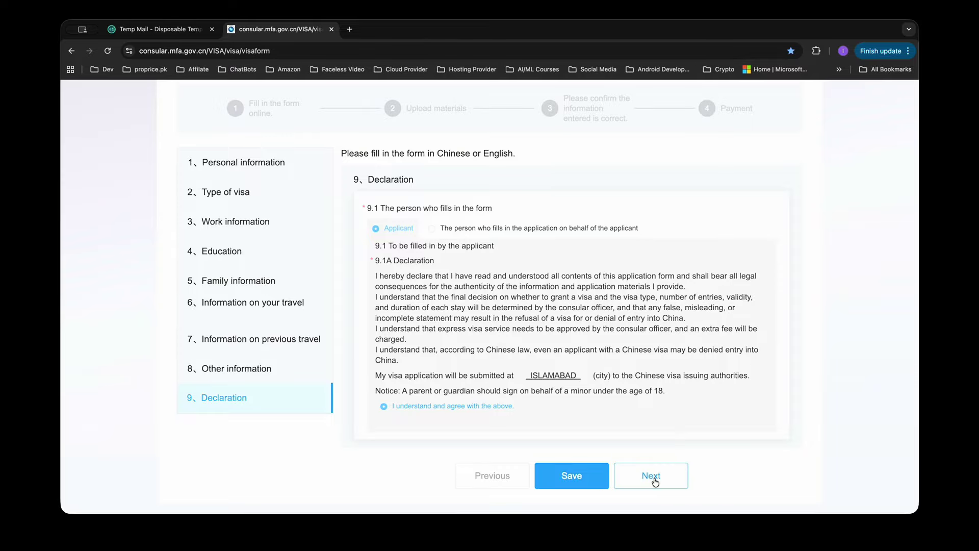
{"action": "left_click", "coordinate": [654, 482]}
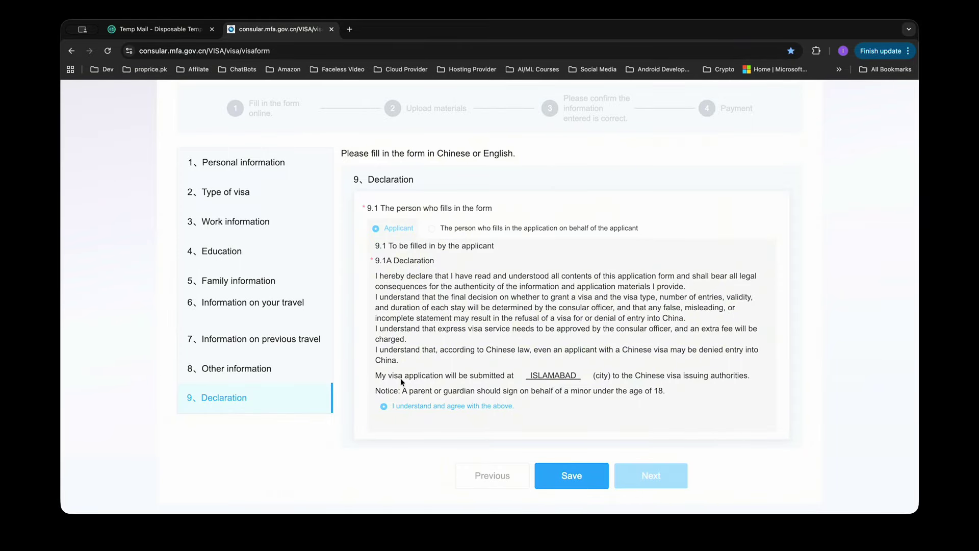
{"action": "left_click", "coordinate": [634, 476]}
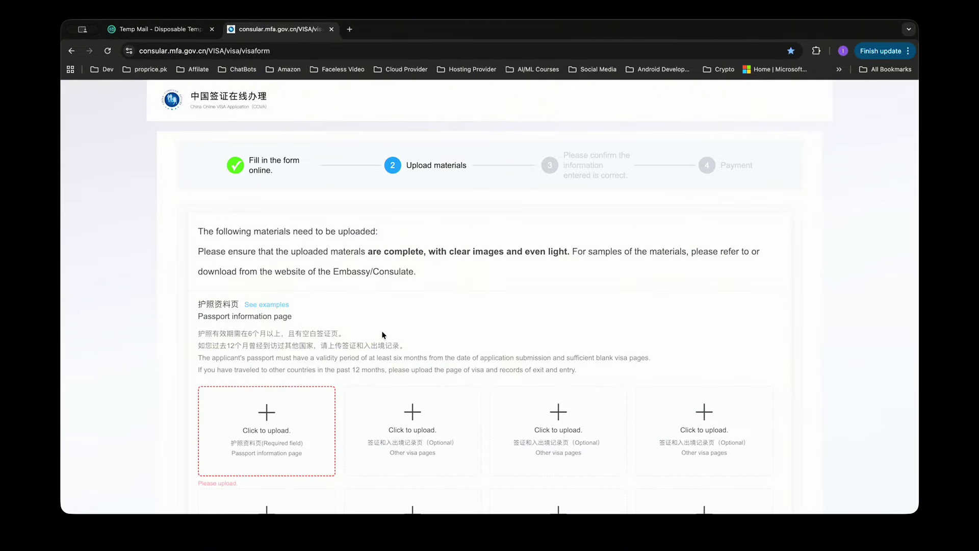
Step: Upload fake_passports9.jpg from the Visa Application folder as the required passport information page
{"action": "scroll", "coordinate": [382, 334], "scroll_direction": "down", "scroll_amount": 3}
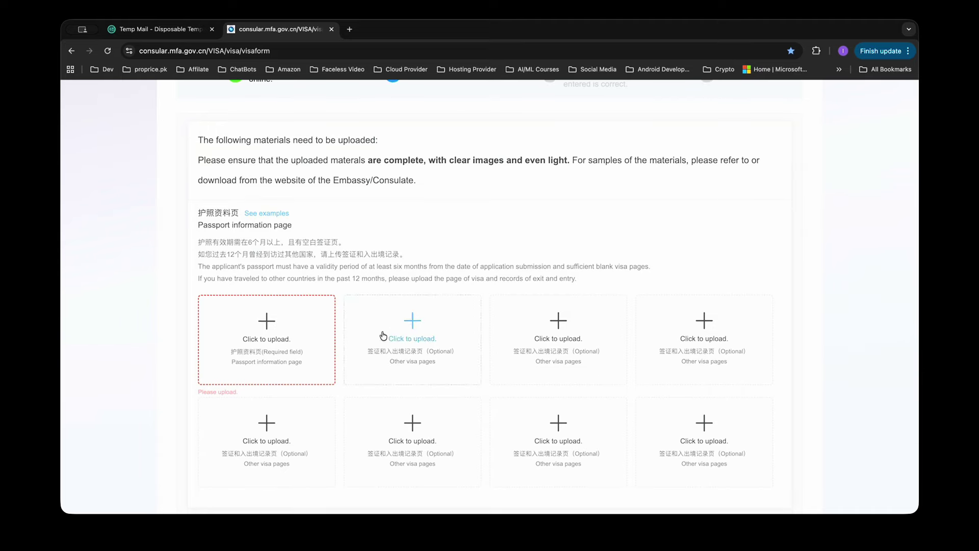
{"action": "left_click", "coordinate": [249, 330]}
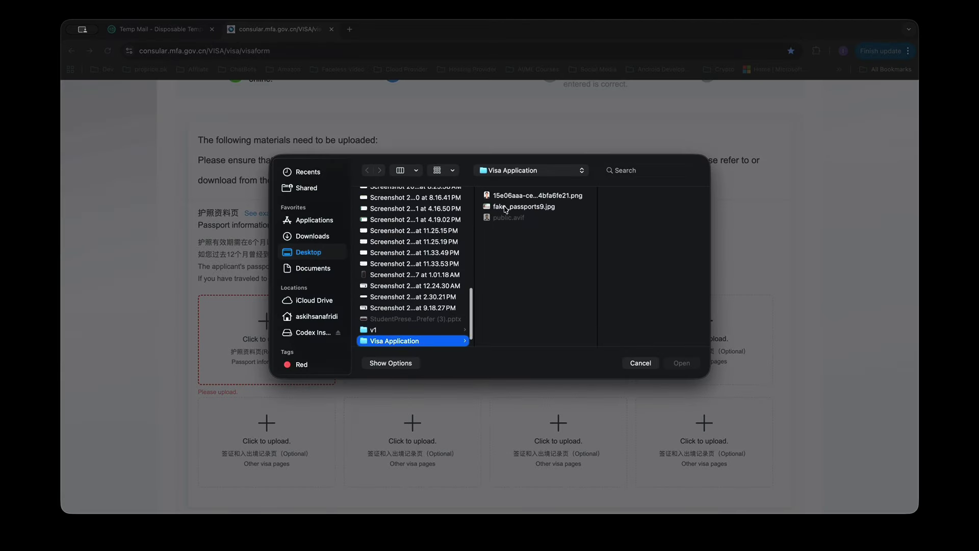
{"action": "left_click", "coordinate": [506, 206]}
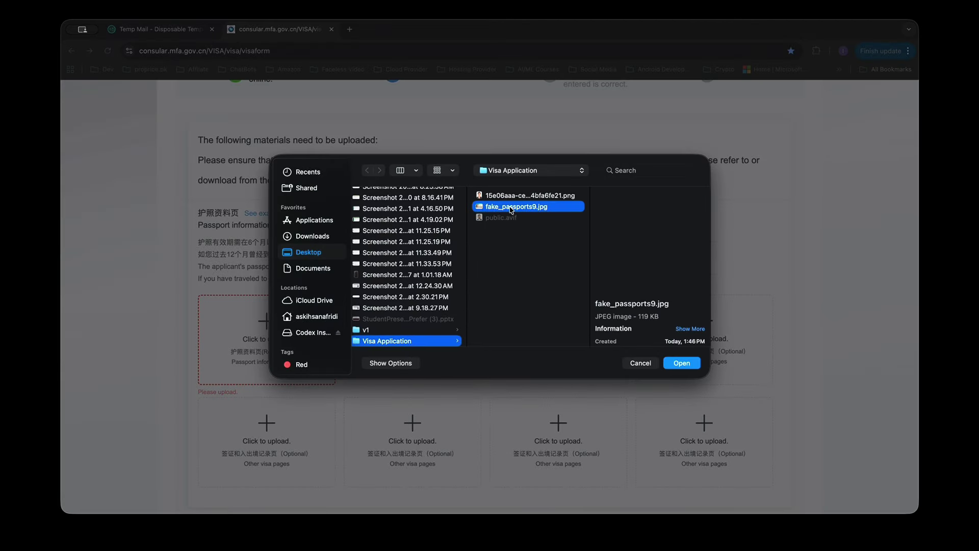
{"action": "left_click", "coordinate": [682, 363]}
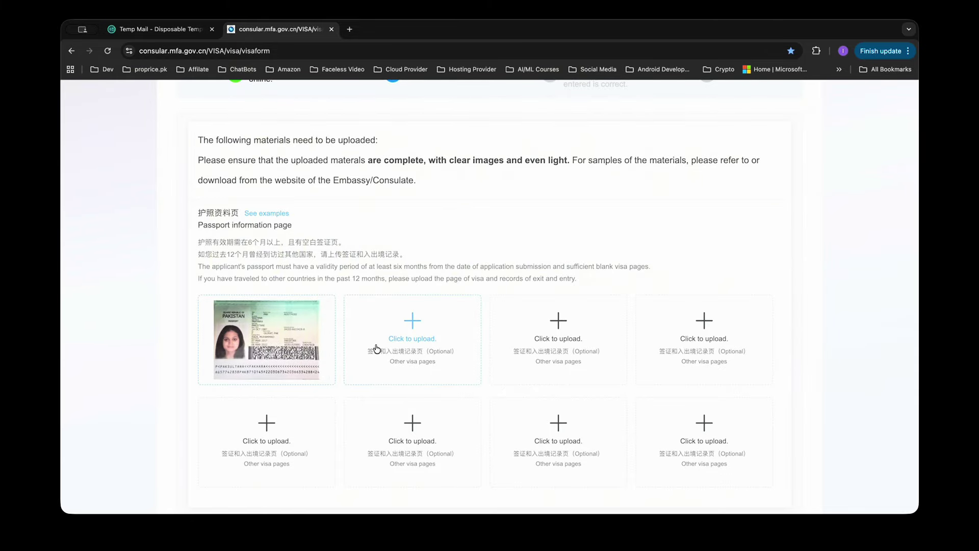
Step: Upload the portrait PNG whose name starts with 15e06aaa as the required proof of legal stay in Pakistan
{"action": "mouse_move", "coordinate": [291, 329]}
{"action": "scroll", "coordinate": [338, 397], "scroll_direction": "down", "scroll_amount": 3}
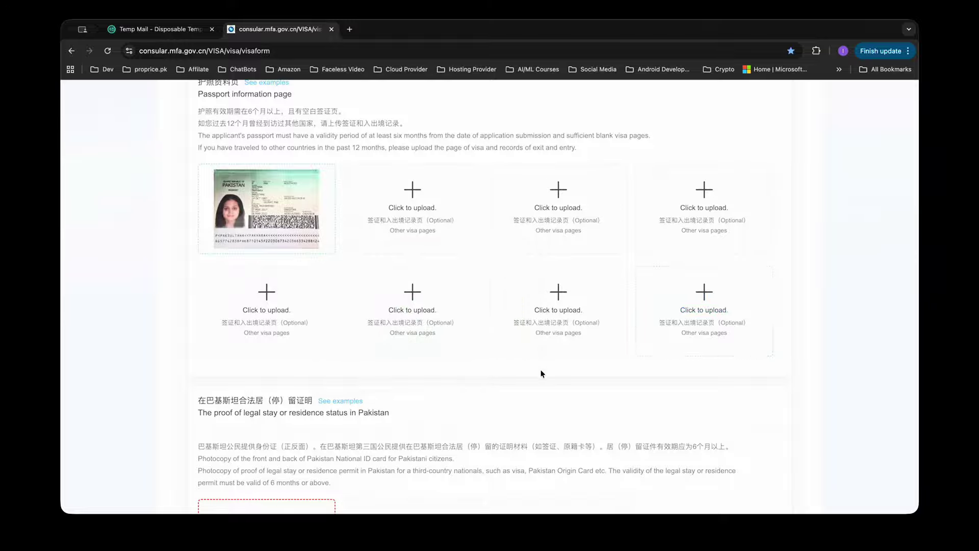
{"action": "scroll", "coordinate": [521, 383], "scroll_direction": "down", "scroll_amount": 3}
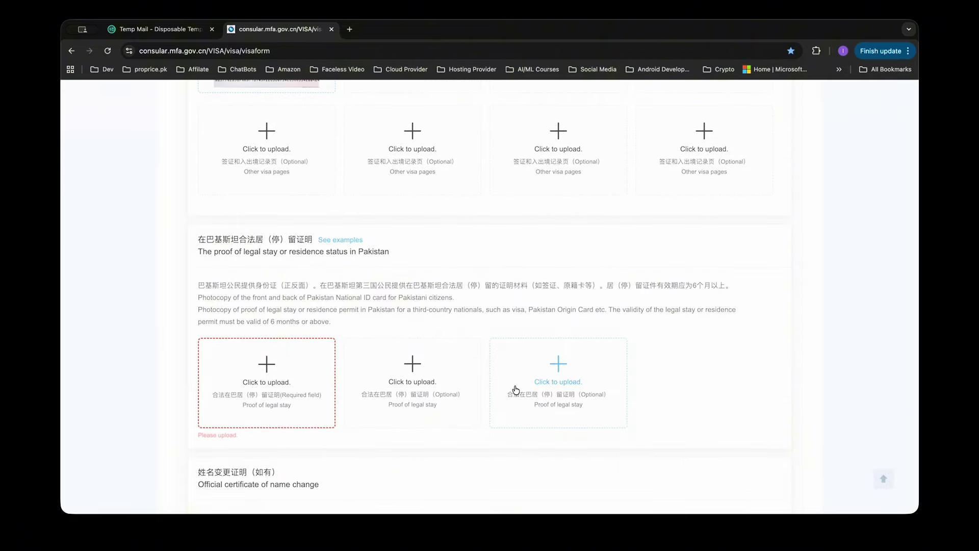
{"action": "left_click", "coordinate": [269, 366]}
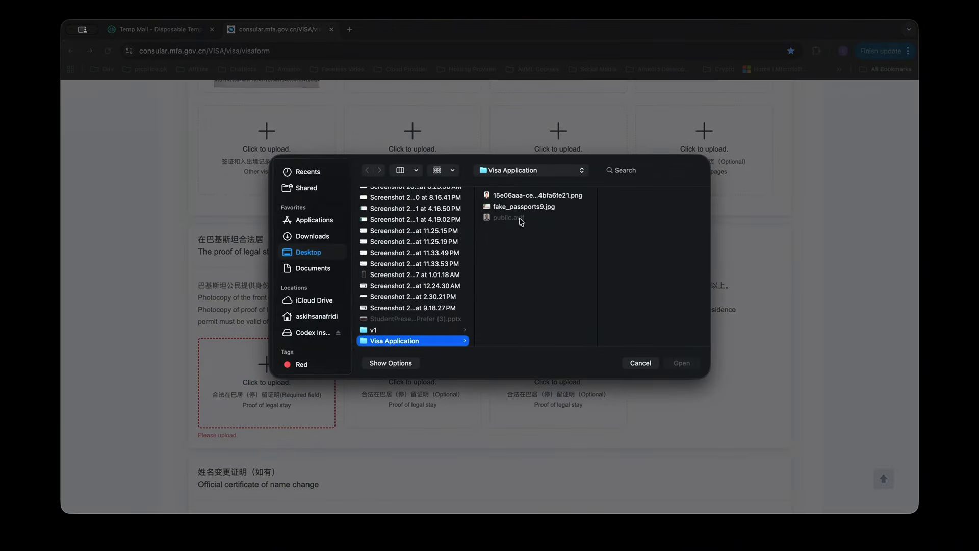
{"action": "left_click", "coordinate": [513, 198]}
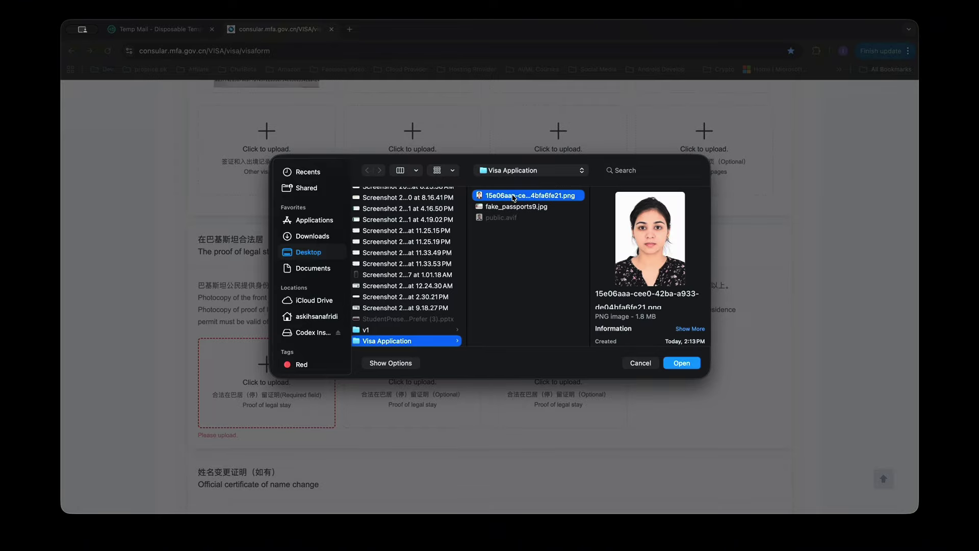
{"action": "left_click", "coordinate": [680, 363]}
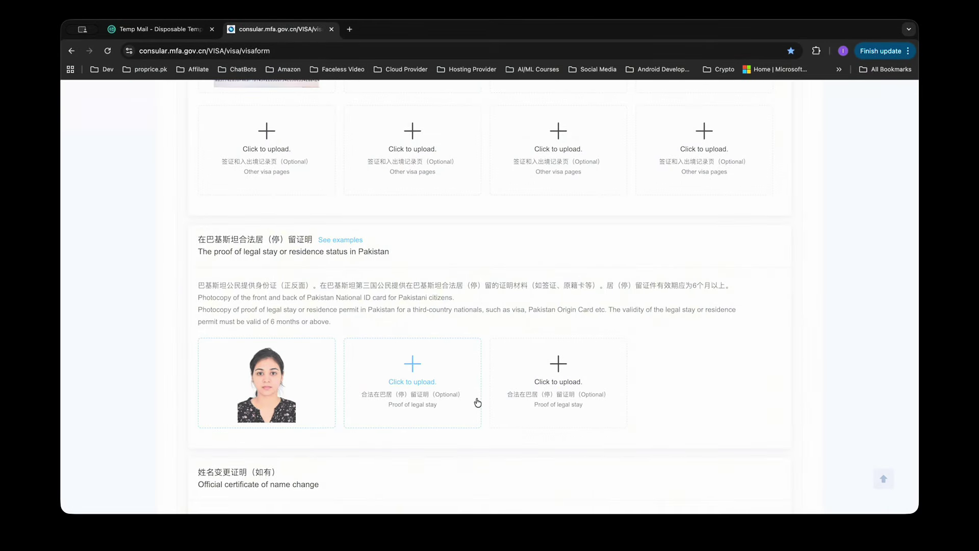
Step: Read the requirements and optional upload slots for the official certificate of name change
{"action": "scroll", "coordinate": [460, 420], "scroll_direction": "down", "scroll_amount": 3}
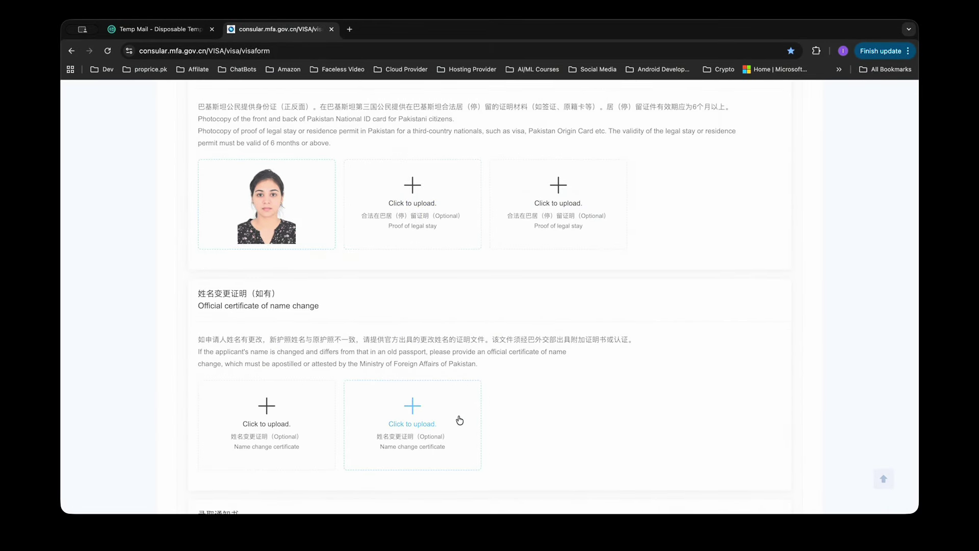
{"action": "scroll", "coordinate": [292, 351], "scroll_direction": "down", "scroll_amount": 2}
{"action": "left_click_drag", "start_coordinate": [198, 226], "coordinate": [271, 192]}
{"action": "left_click", "coordinate": [333, 226]}
{"action": "left_click", "coordinate": [345, 226]}
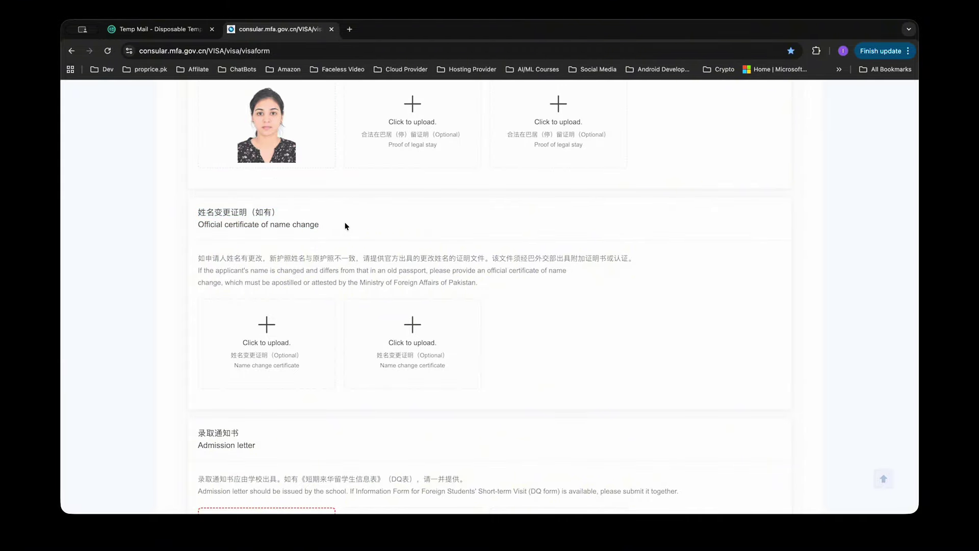
{"action": "left_click_drag", "start_coordinate": [199, 210], "coordinate": [352, 232]}
{"action": "left_click", "coordinate": [342, 294]}
{"action": "left_click_drag", "start_coordinate": [478, 282], "coordinate": [198, 258]}
{"action": "left_click", "coordinate": [292, 271]}
{"action": "left_click_drag", "start_coordinate": [485, 276], "coordinate": [198, 209]}
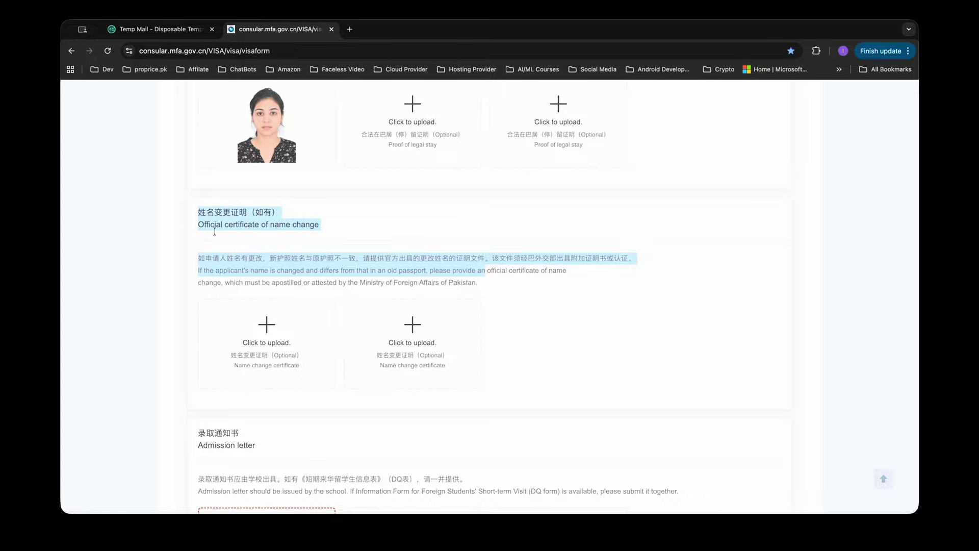
{"action": "left_click", "coordinate": [359, 294]}
{"action": "left_click_drag", "start_coordinate": [490, 282], "coordinate": [192, 210]}
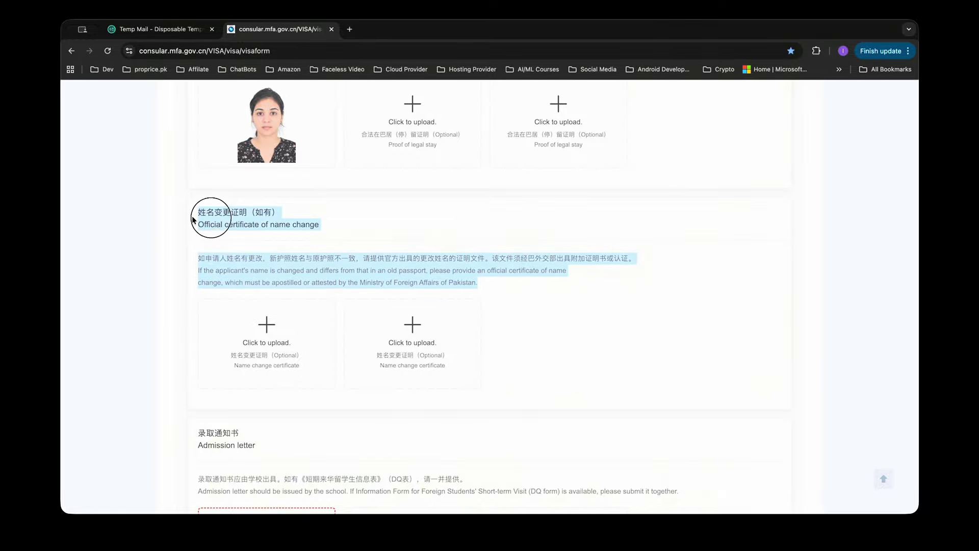
{"action": "left_click", "coordinate": [418, 241]}
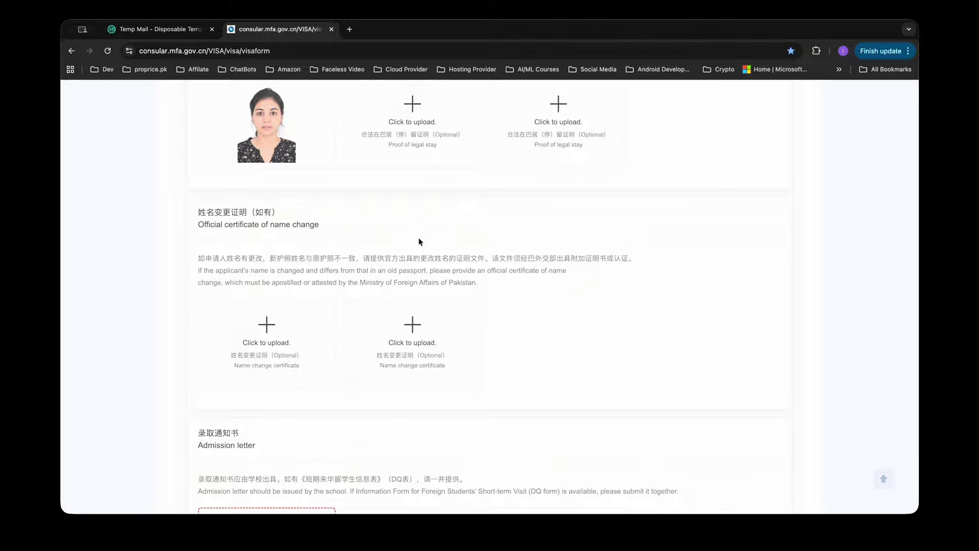
{"action": "left_click_drag", "start_coordinate": [470, 282], "coordinate": [390, 257]}
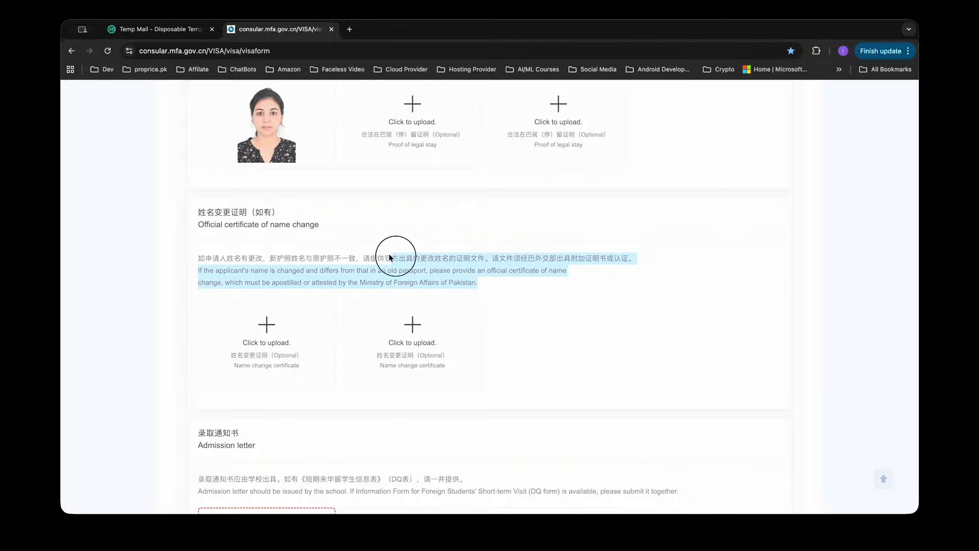
{"action": "left_click", "coordinate": [494, 271]}
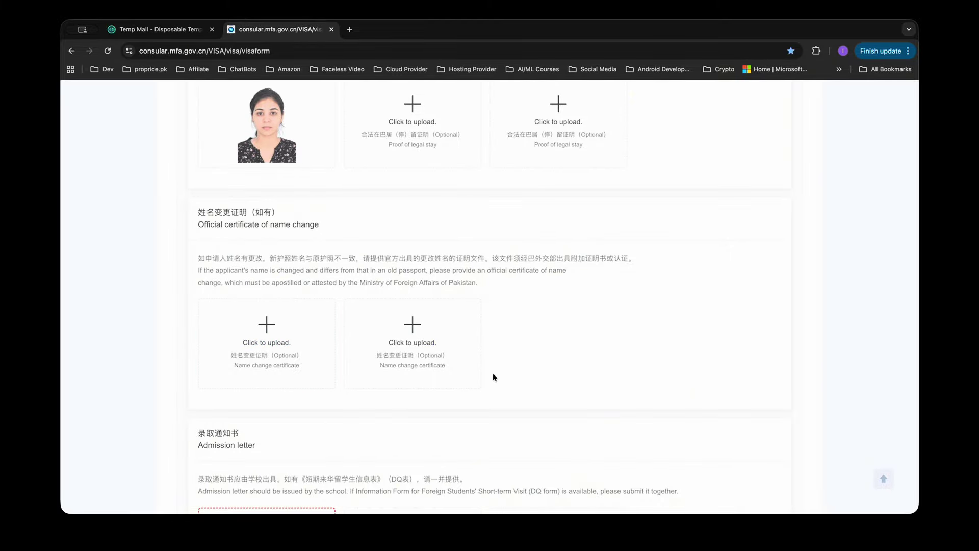
{"action": "scroll", "coordinate": [493, 377], "scroll_direction": "down", "scroll_amount": 1}
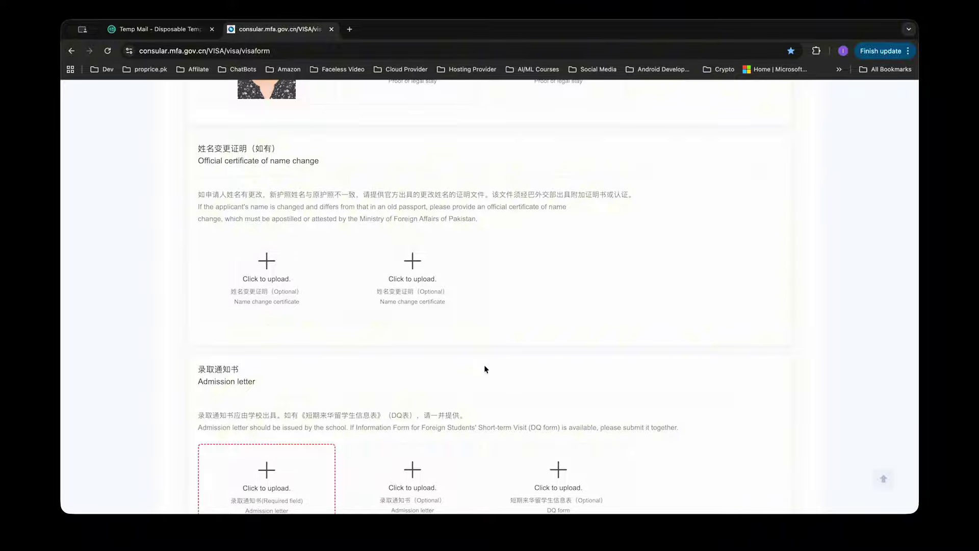
{"action": "scroll", "coordinate": [485, 365], "scroll_direction": "down", "scroll_amount": 3}
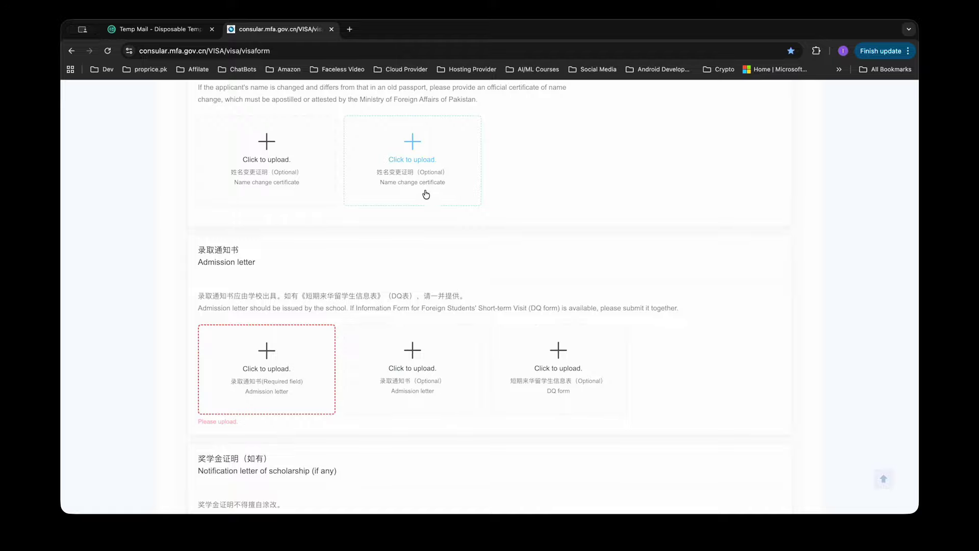
{"action": "scroll", "coordinate": [426, 194], "scroll_direction": "up", "scroll_amount": 4}
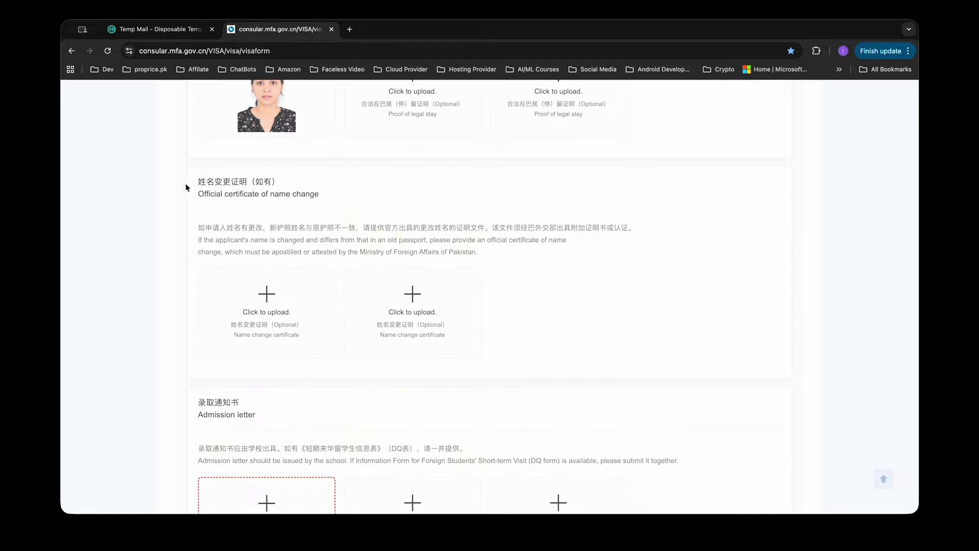
{"action": "left_click_drag", "start_coordinate": [185, 183], "coordinate": [565, 305]}
{"action": "left_click", "coordinate": [557, 320]}
{"action": "scroll", "coordinate": [488, 393], "scroll_direction": "down", "scroll_amount": 5}
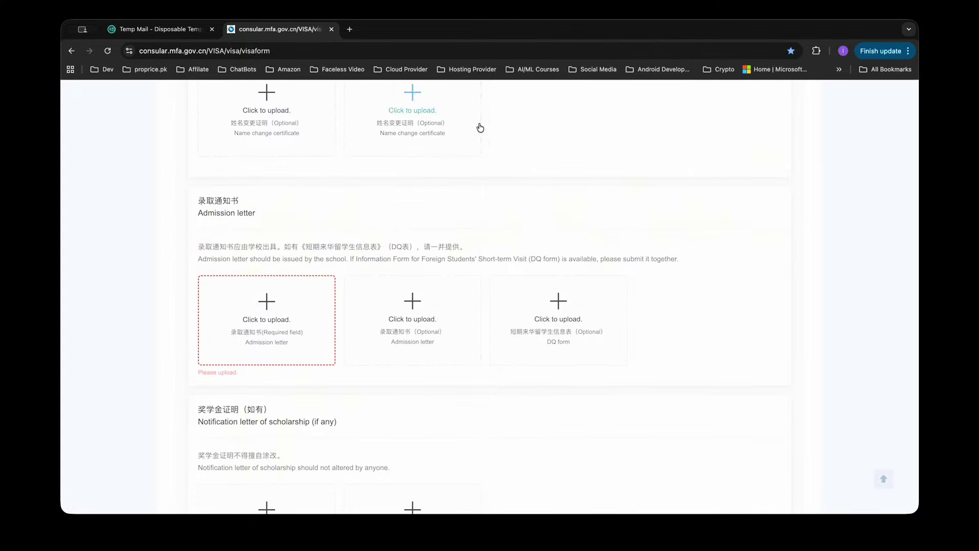
{"action": "scroll", "coordinate": [465, 190], "scroll_direction": "up", "scroll_amount": 4}
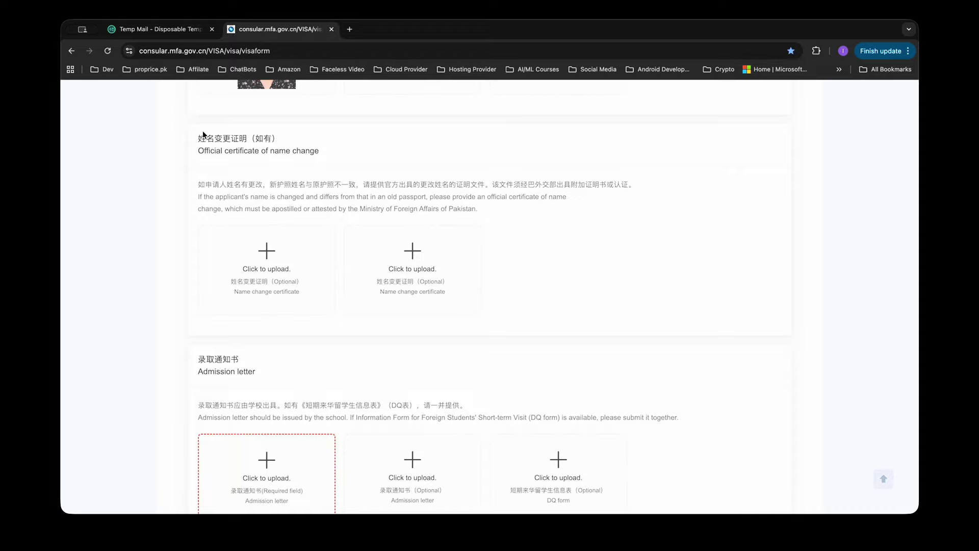
{"action": "left_click_drag", "start_coordinate": [203, 134], "coordinate": [492, 275]}
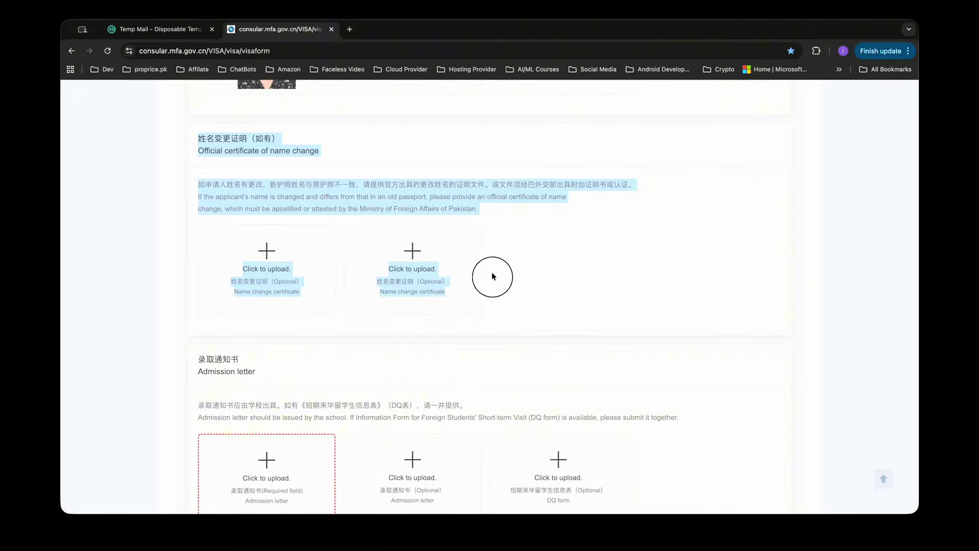
{"action": "left_click", "coordinate": [496, 289]}
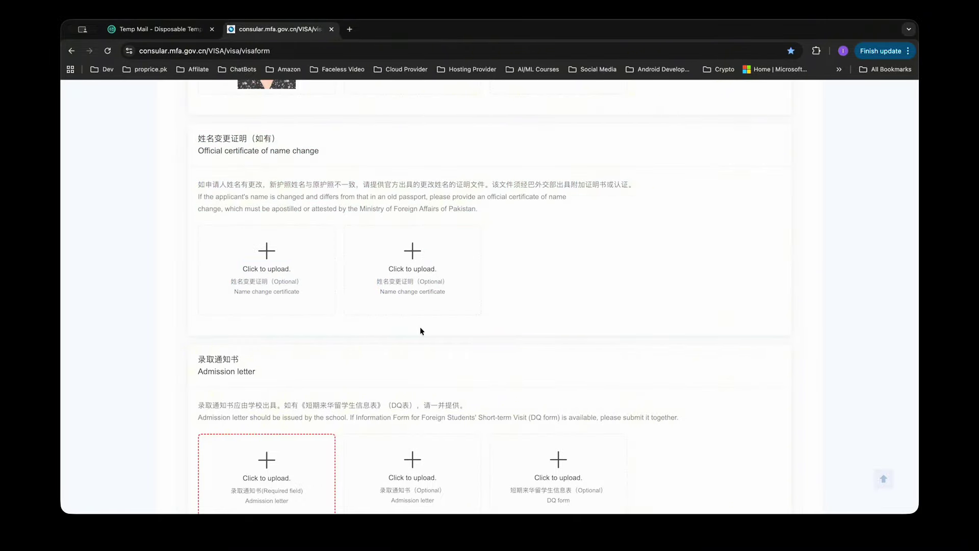
Step: Upload the portrait PNG whose name starts with 15e06aaa as the required admission letter
{"action": "scroll", "coordinate": [420, 331], "scroll_direction": "down", "scroll_amount": 3}
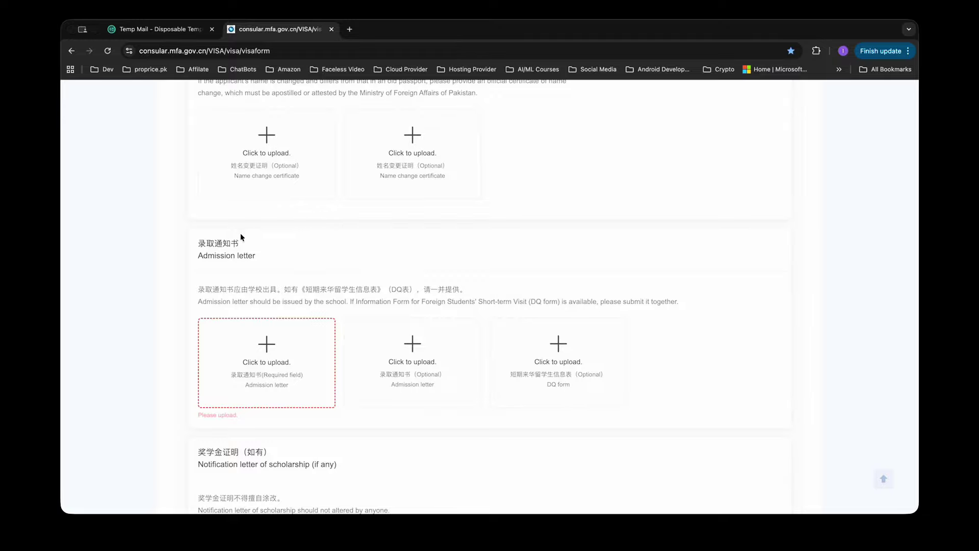
{"action": "left_click_drag", "start_coordinate": [191, 243], "coordinate": [267, 266]}
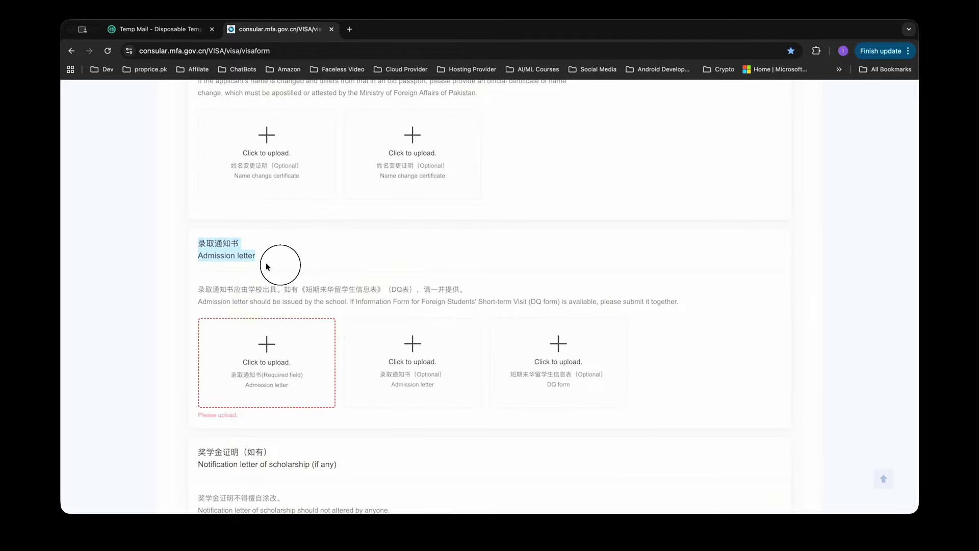
{"action": "left_click", "coordinate": [274, 351]}
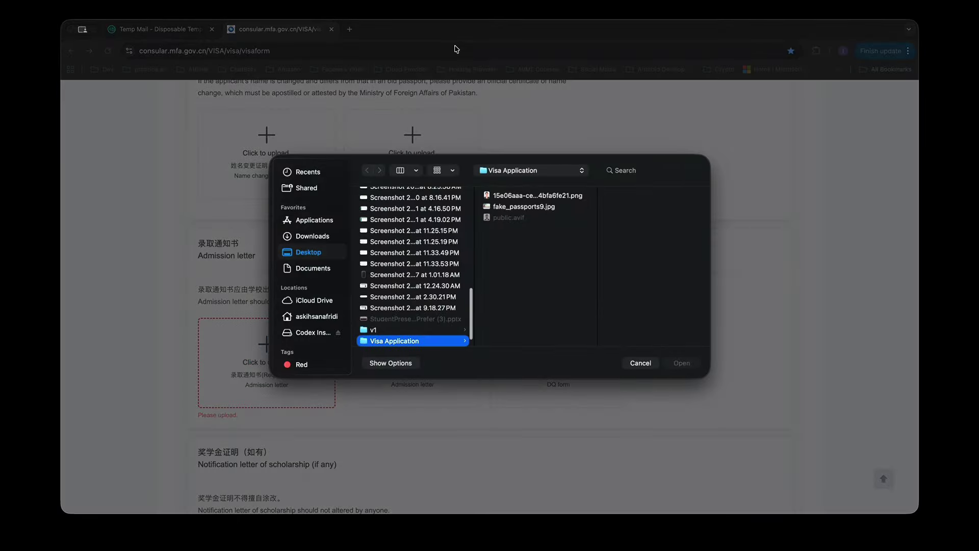
{"action": "left_click", "coordinate": [518, 195]}
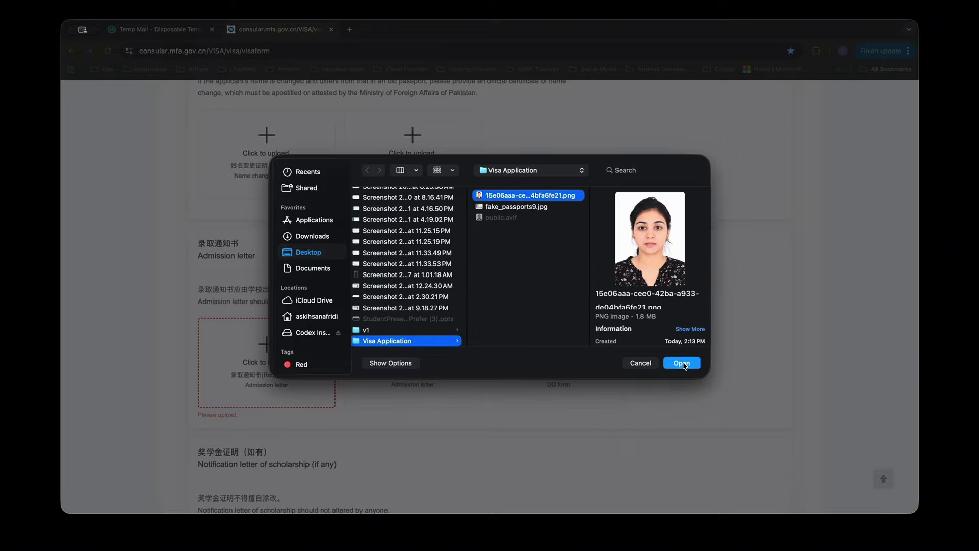
{"action": "left_click", "coordinate": [682, 364]}
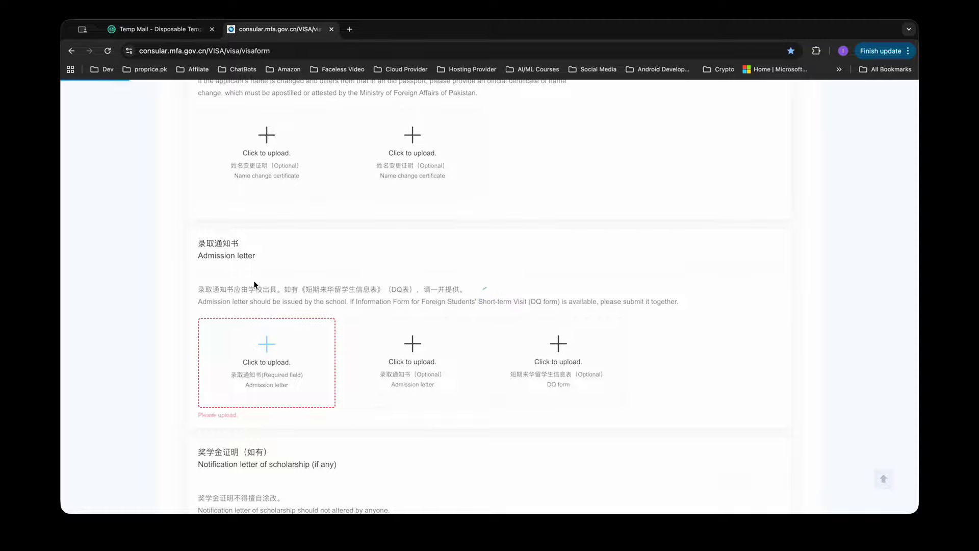
Step: Check the admission letter upload and review the optional scholarship notification letter section
{"action": "scroll", "coordinate": [355, 316], "scroll_direction": "down", "scroll_amount": 10}
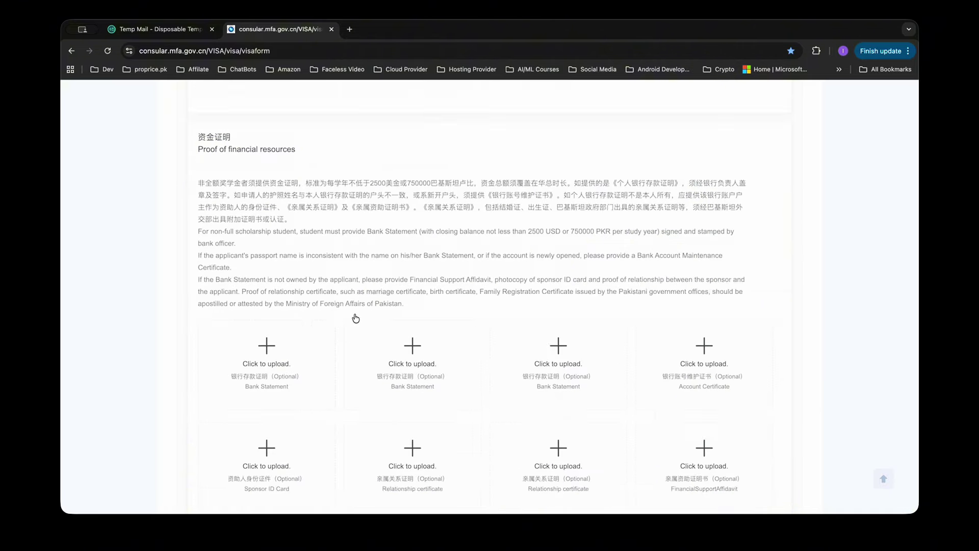
{"action": "scroll", "coordinate": [355, 317], "scroll_direction": "down", "scroll_amount": 10}
{"action": "scroll", "coordinate": [411, 201], "scroll_direction": "up", "scroll_amount": 10}
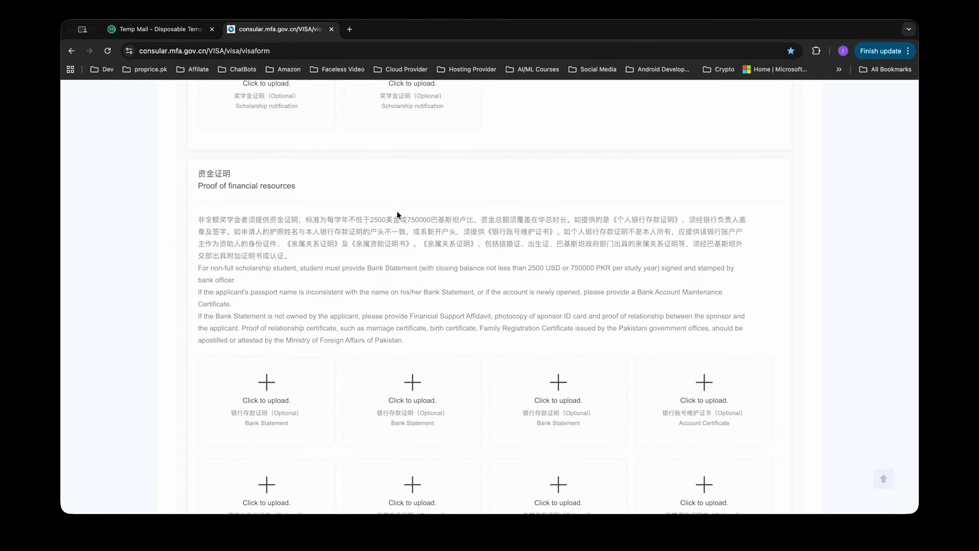
{"action": "scroll", "coordinate": [396, 214], "scroll_direction": "up", "scroll_amount": 8}
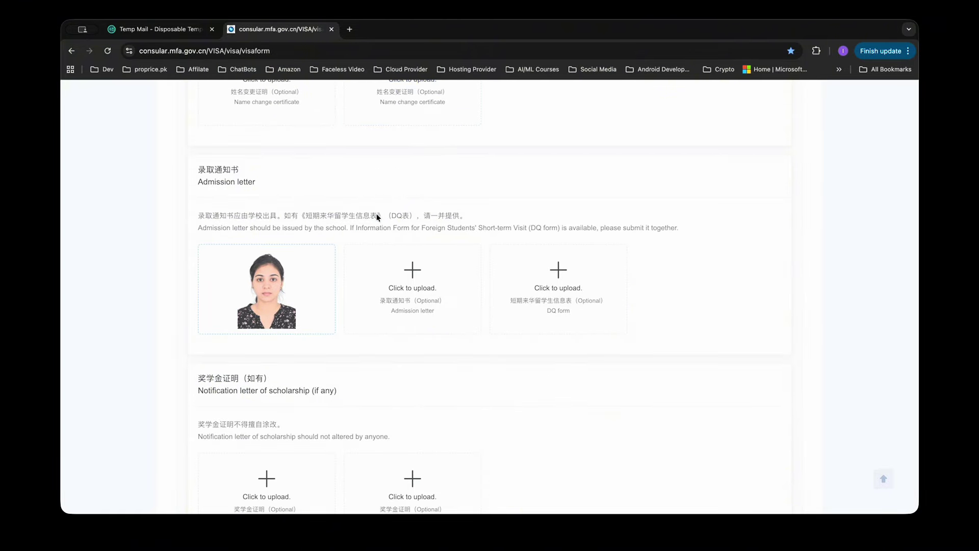
{"action": "scroll", "coordinate": [356, 220], "scroll_direction": "down", "scroll_amount": 4}
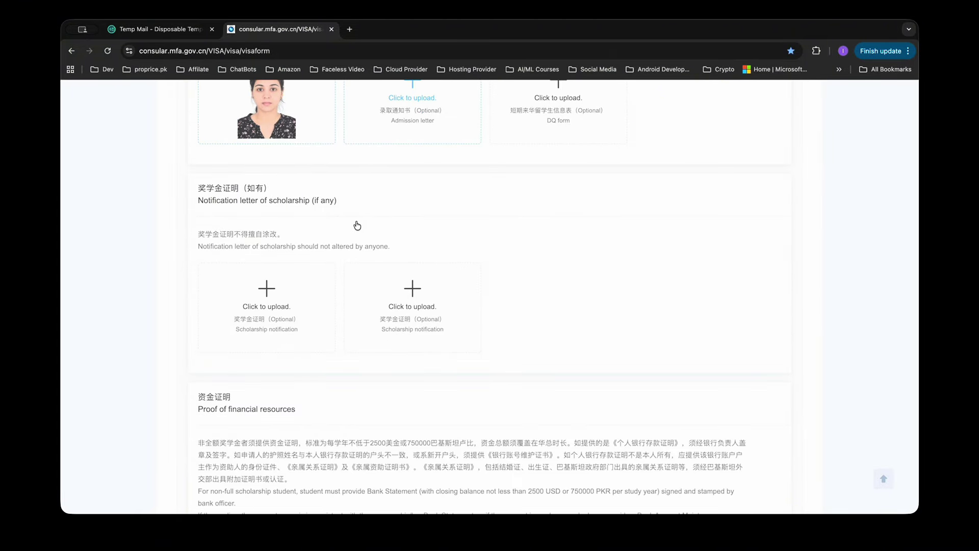
{"action": "left_click_drag", "start_coordinate": [187, 207], "coordinate": [374, 209]}
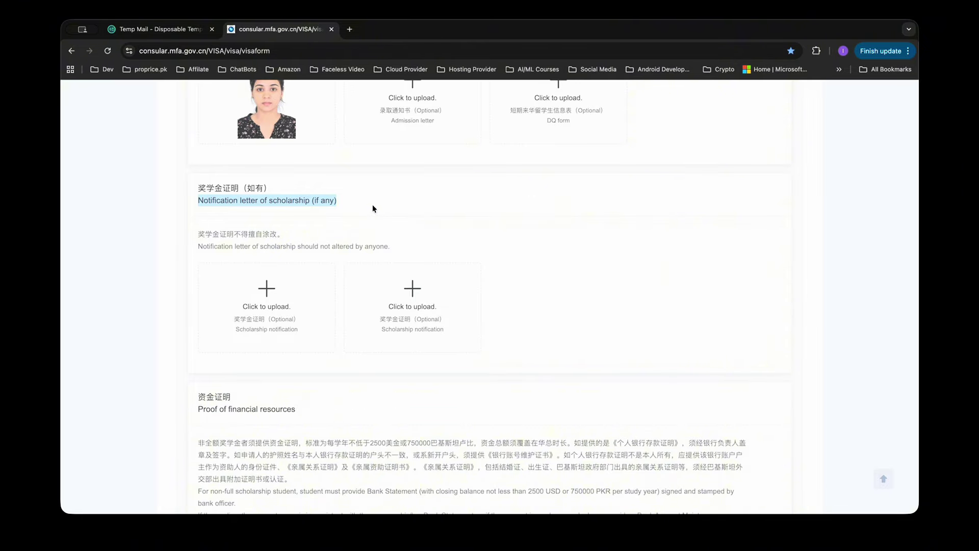
{"action": "left_click", "coordinate": [372, 206]}
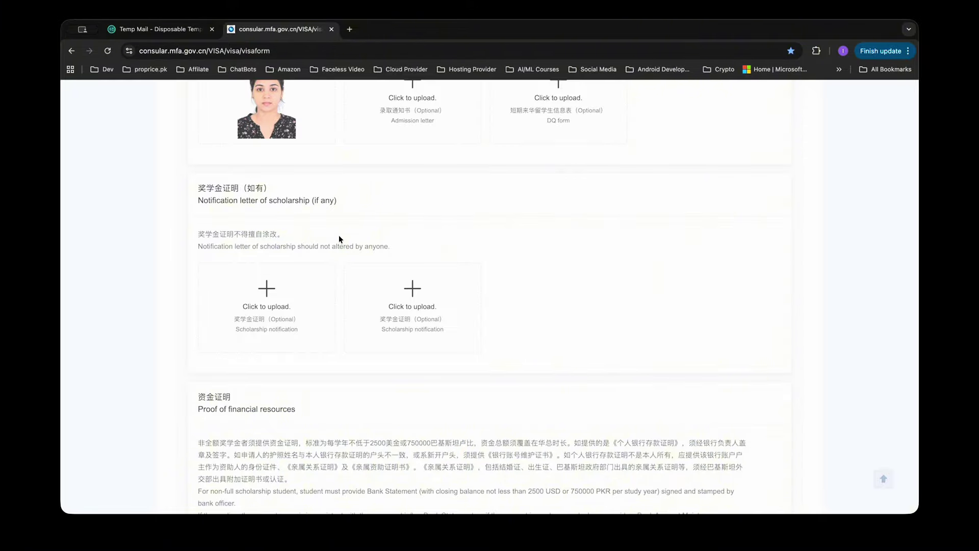
Step: Upload the portrait PNG whose name starts with 15e06aaa as the first bank statement under Proof of financial resources
{"action": "scroll", "coordinate": [339, 238], "scroll_direction": "down", "scroll_amount": 5}
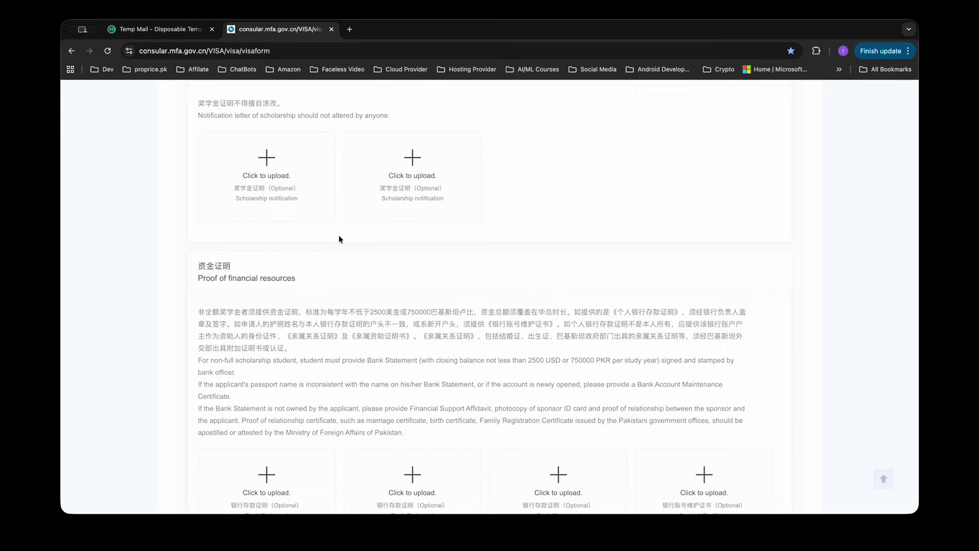
{"action": "scroll", "coordinate": [350, 285], "scroll_direction": "down", "scroll_amount": 6}
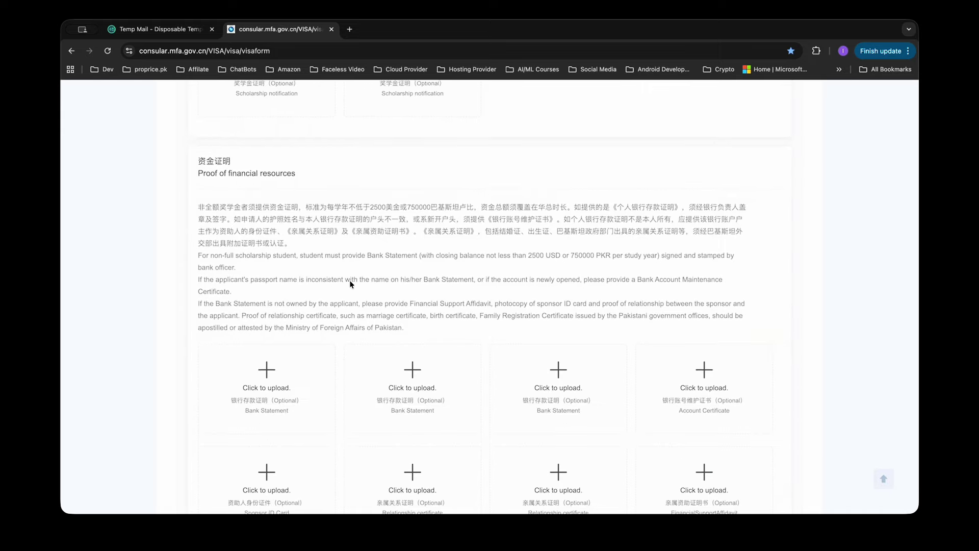
{"action": "scroll", "coordinate": [287, 197], "scroll_direction": "up", "scroll_amount": 1}
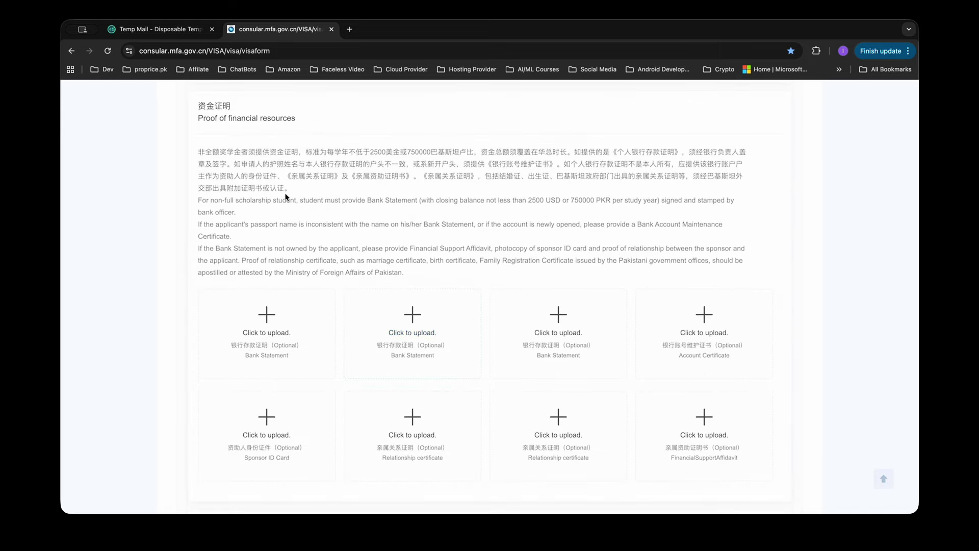
{"action": "left_click_drag", "start_coordinate": [198, 117], "coordinate": [342, 120]}
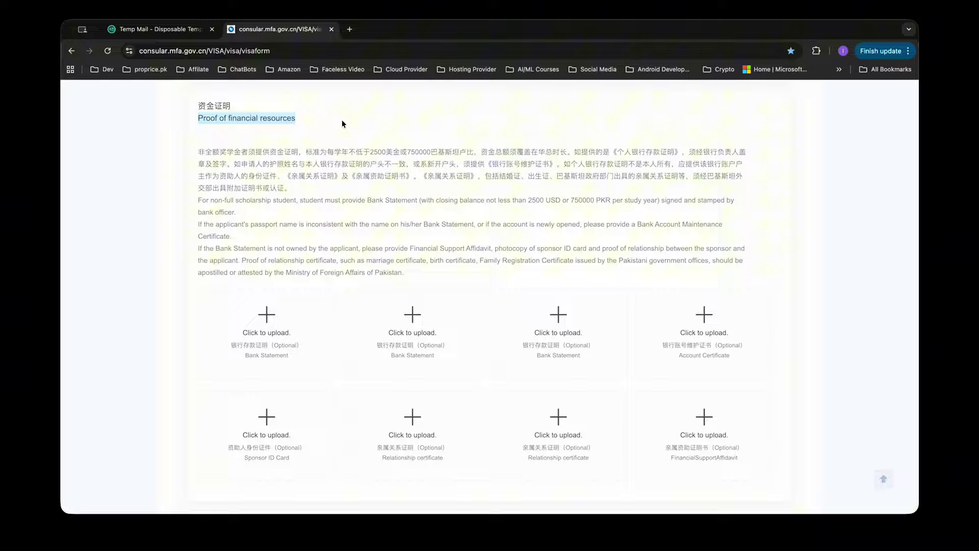
{"action": "left_click", "coordinate": [277, 313]}
{"action": "left_click", "coordinate": [573, 196]}
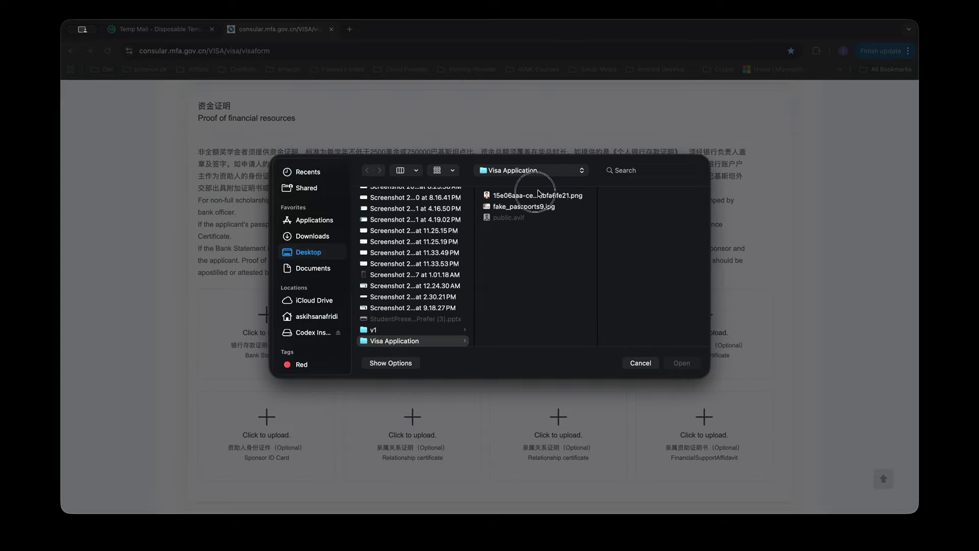
{"action": "left_click", "coordinate": [684, 363]}
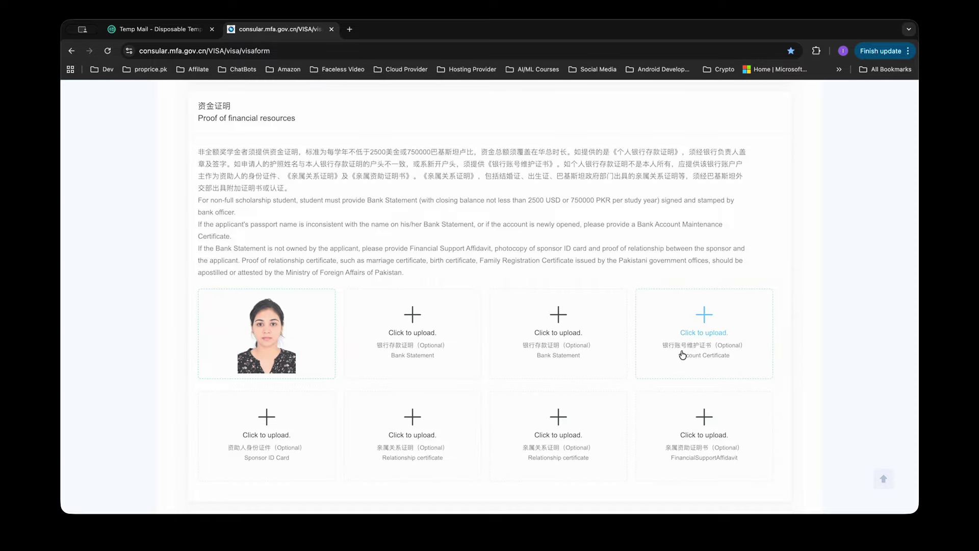
Step: Upload the same 15e06aaa portrait PNG as the optional Account Certificate under Proof of financial resources
{"action": "left_click", "coordinate": [708, 332]}
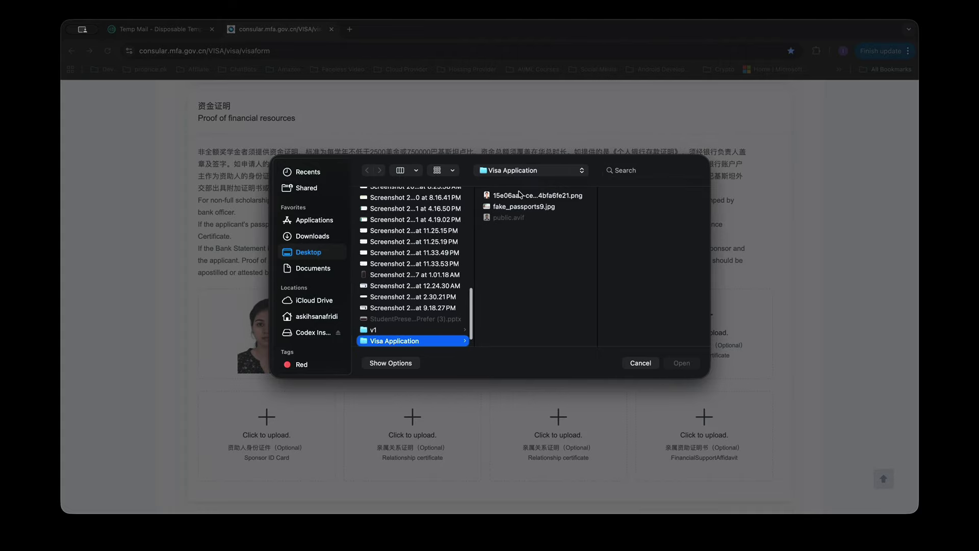
{"action": "left_click", "coordinate": [519, 194]}
{"action": "left_click", "coordinate": [683, 362]}
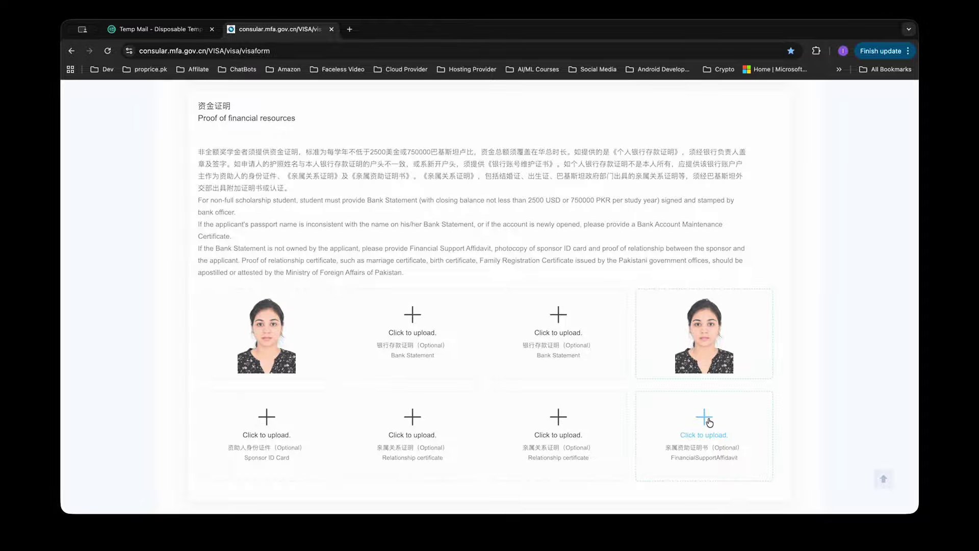
Step: Upload the portrait PNG whose name starts with 15e06aaa as the required Police Character/Clearance Certificate
{"action": "scroll", "coordinate": [463, 407], "scroll_direction": "down", "scroll_amount": 3}
{"action": "scroll", "coordinate": [461, 404], "scroll_direction": "down", "scroll_amount": 3}
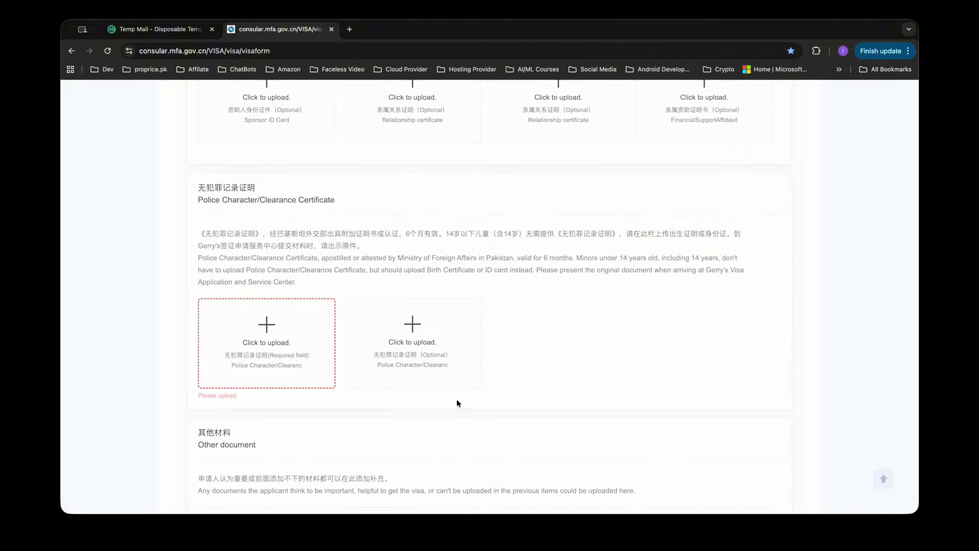
{"action": "left_click", "coordinate": [276, 334]}
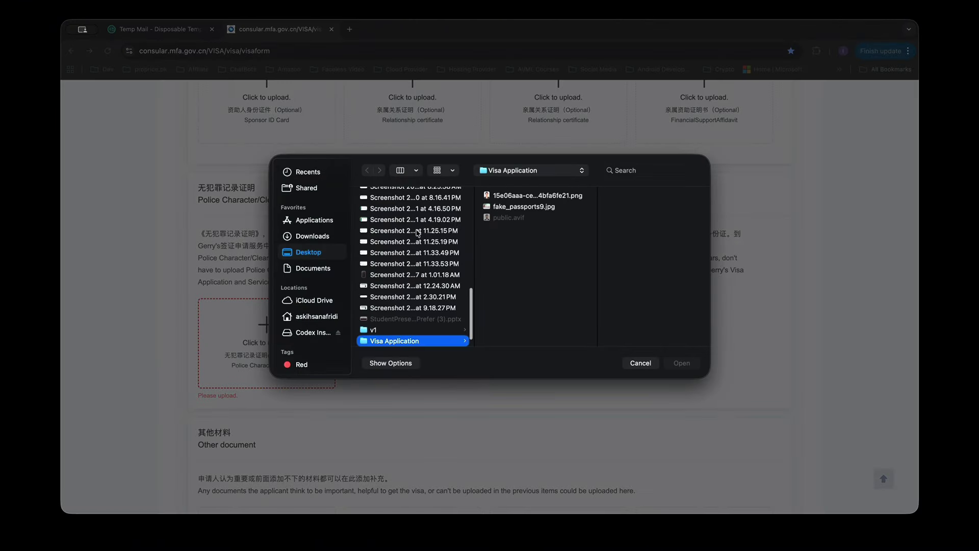
{"action": "left_click", "coordinate": [523, 197]}
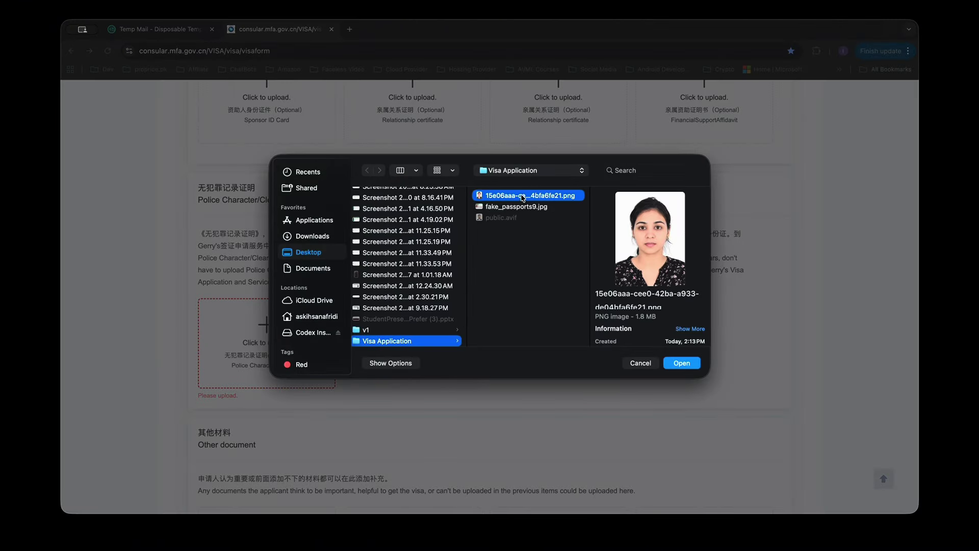
{"action": "left_click", "coordinate": [682, 363]}
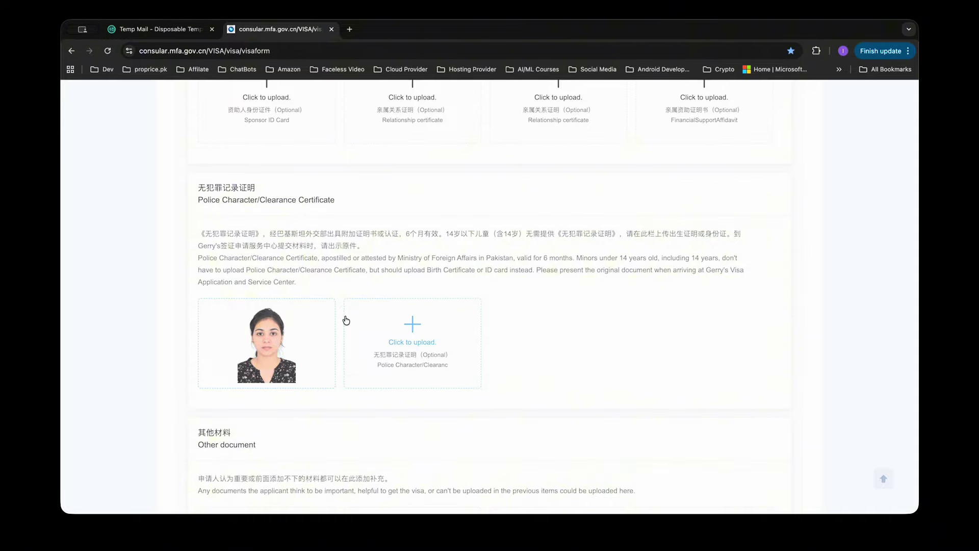
Step: Leave the optional Other document uploads empty and proceed to the information confirmation stage
{"action": "scroll", "coordinate": [335, 390], "scroll_direction": "down", "scroll_amount": 3}
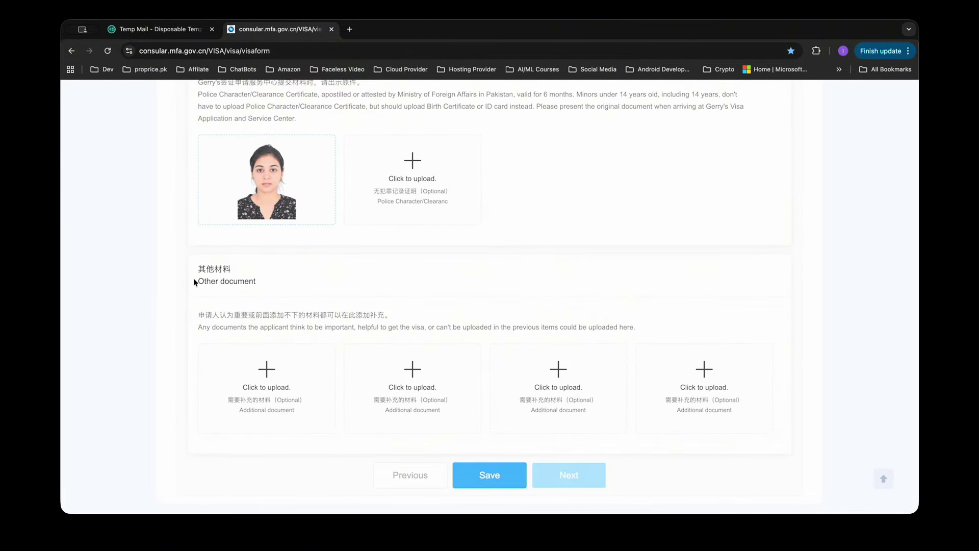
{"action": "left_click_drag", "start_coordinate": [194, 280], "coordinate": [277, 281]}
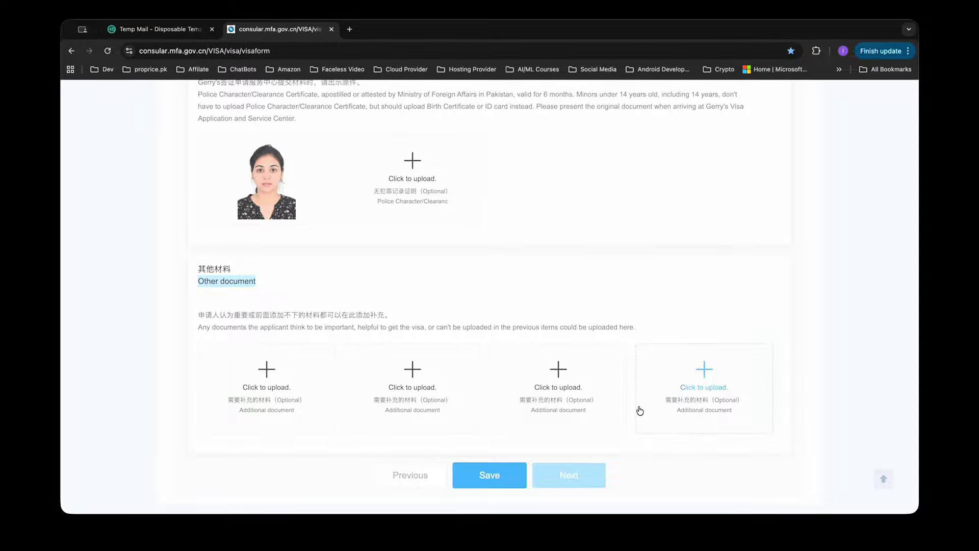
{"action": "left_click", "coordinate": [569, 475]}
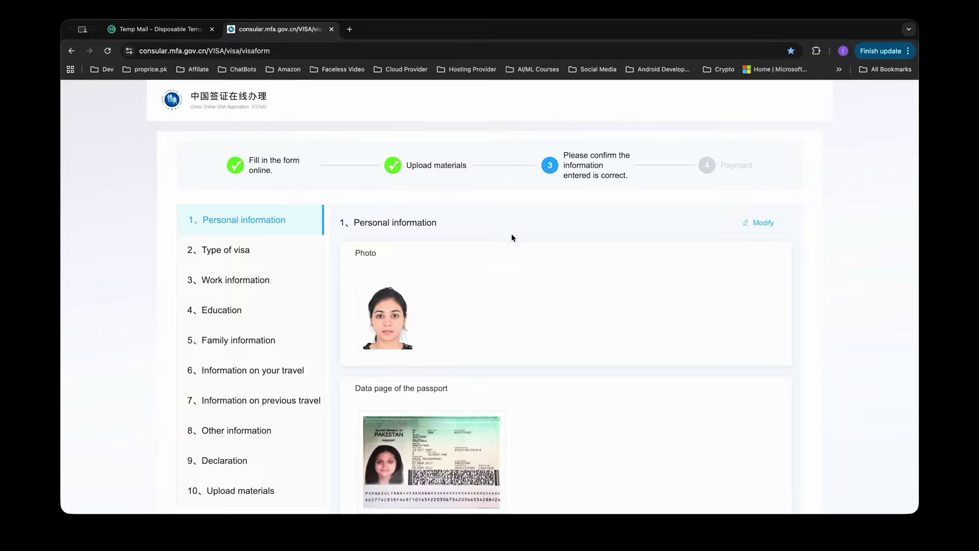
Step: Review the application summary from personal information through previous travel, including where each section can be modified
{"action": "scroll", "coordinate": [528, 339], "scroll_direction": "down", "scroll_amount": 8}
{"action": "scroll", "coordinate": [528, 339], "scroll_direction": "down", "scroll_amount": 20}
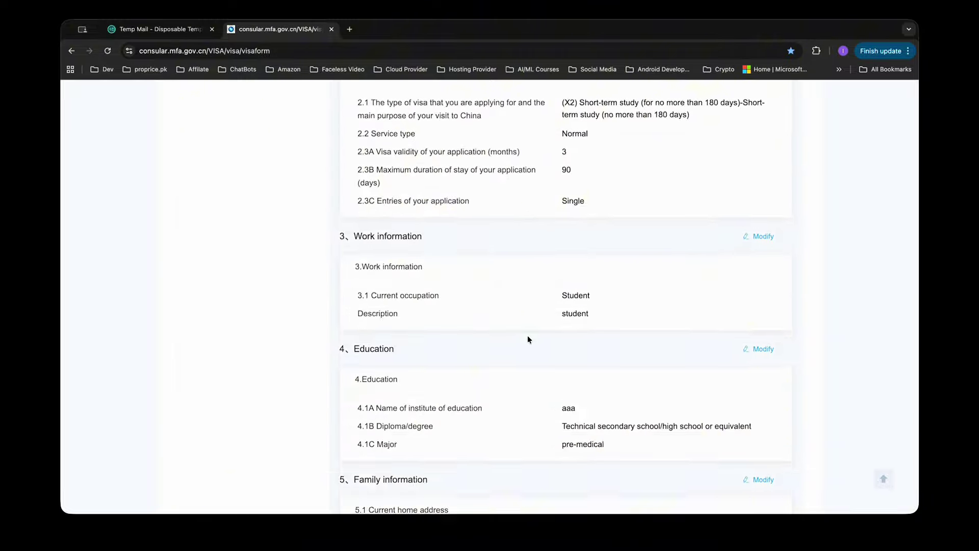
{"action": "scroll", "coordinate": [527, 335], "scroll_direction": "down", "scroll_amount": 20}
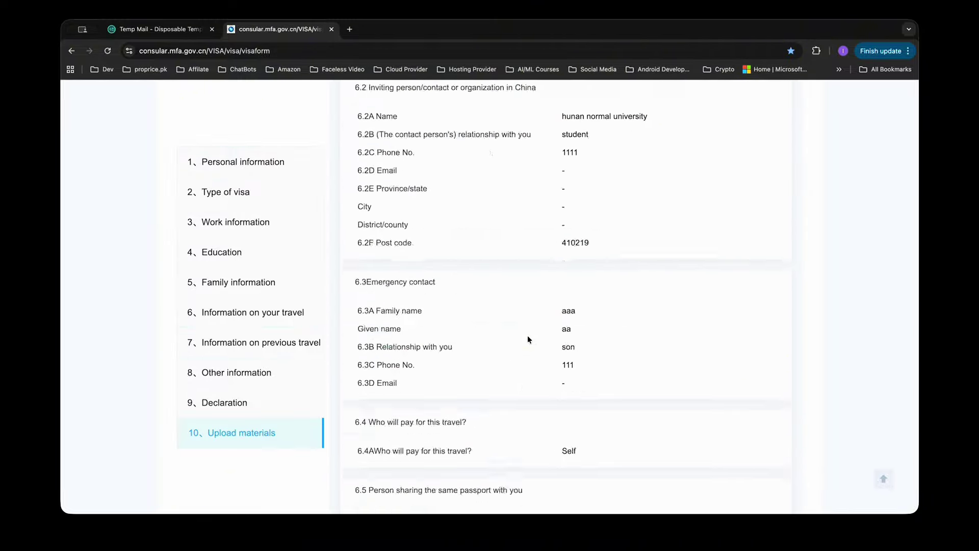
{"action": "scroll", "coordinate": [527, 335], "scroll_direction": "down", "scroll_amount": 3}
{"action": "scroll", "coordinate": [527, 335], "scroll_direction": "up", "scroll_amount": 20}
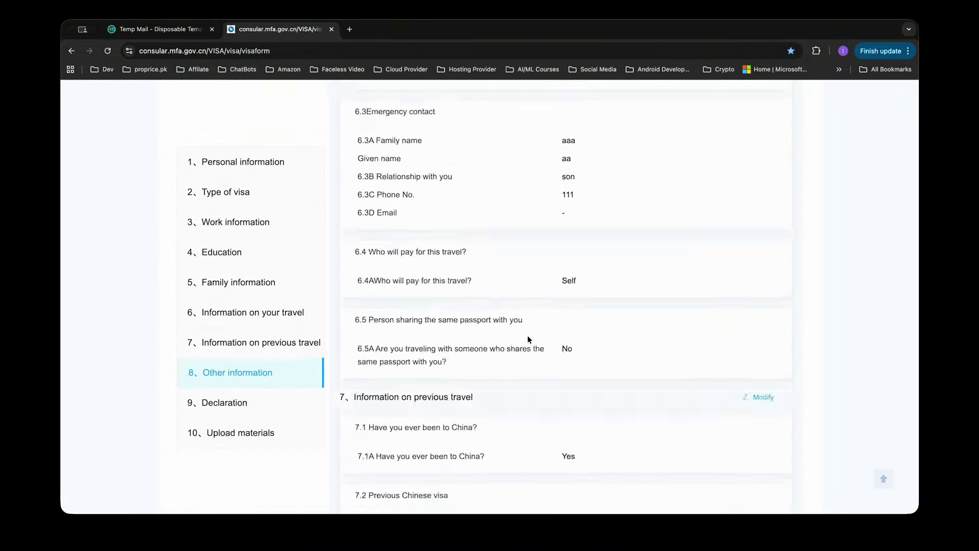
{"action": "scroll", "coordinate": [527, 339], "scroll_direction": "down", "scroll_amount": 1}
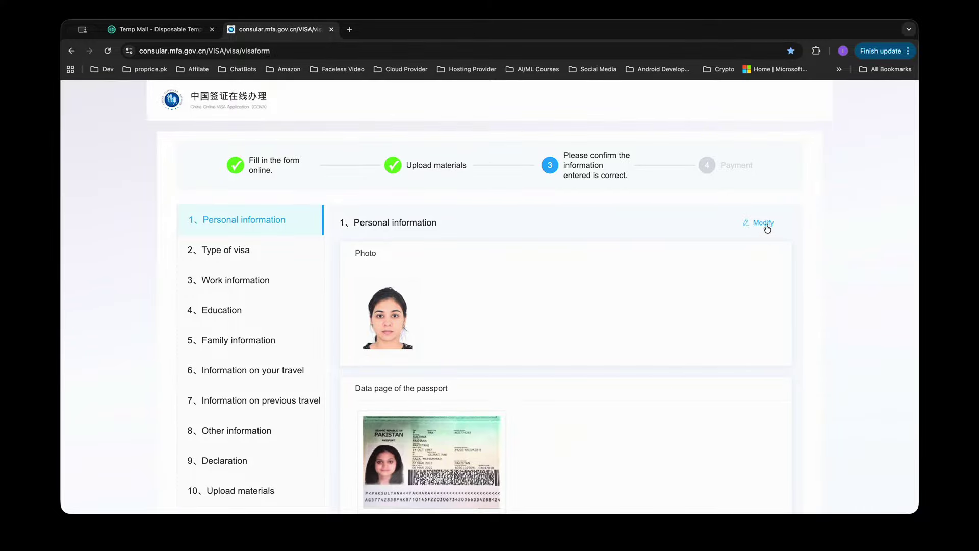
Step: Submit the application form from the end of the summary and confirm the submission
{"action": "scroll", "coordinate": [592, 365], "scroll_direction": "down", "scroll_amount": 20}
{"action": "scroll", "coordinate": [593, 362], "scroll_direction": "down", "scroll_amount": 15}
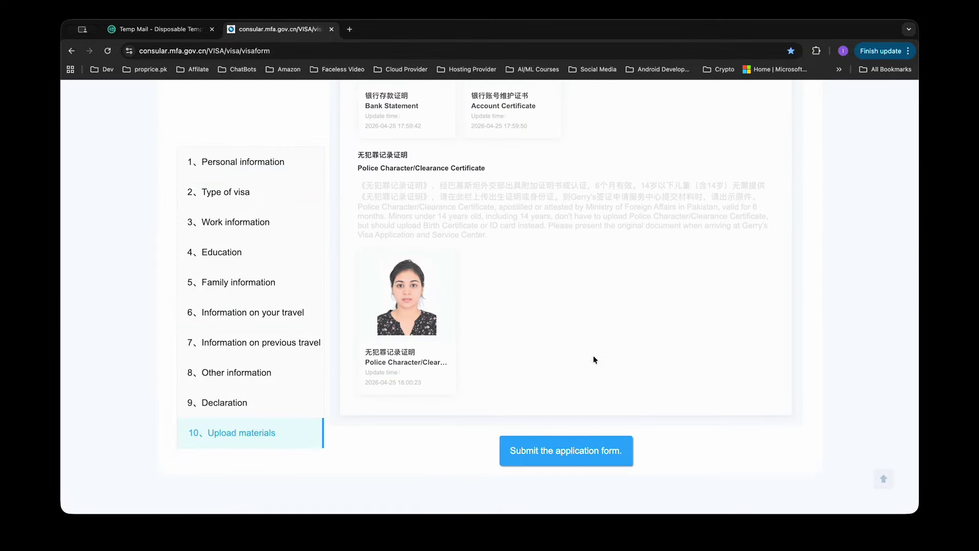
{"action": "left_click", "coordinate": [554, 492]}
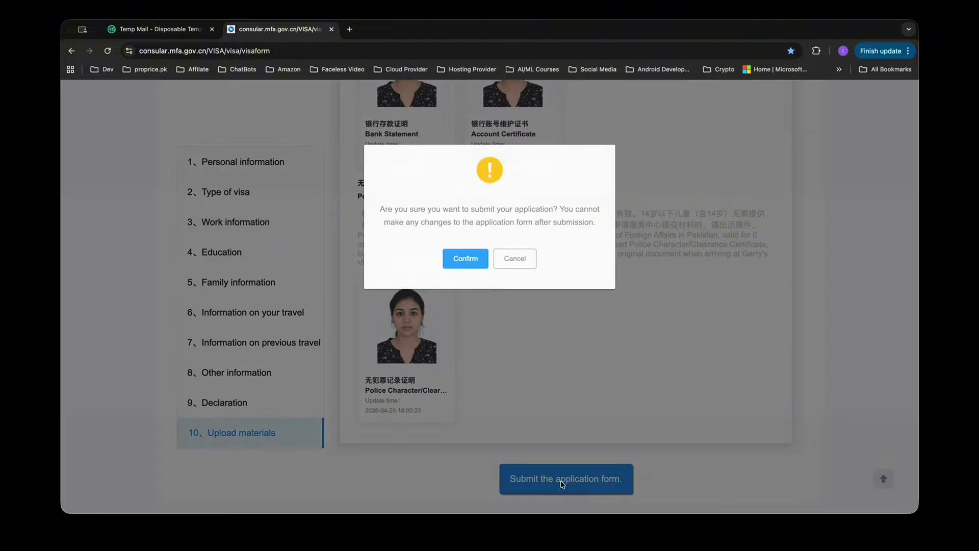
{"action": "left_click", "coordinate": [471, 260]}
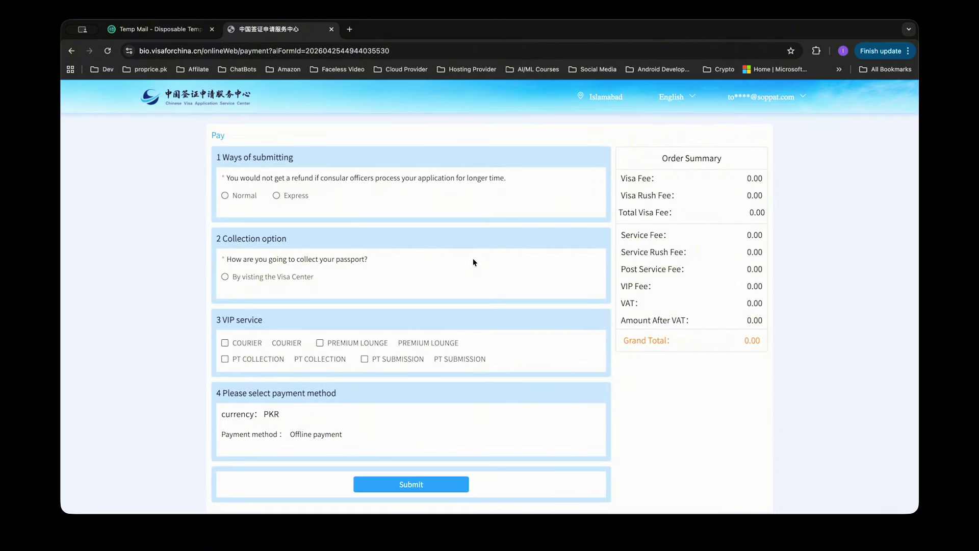
Step: Choose Normal as the way of submitting and collect the passport by visiting the Visa Center
{"action": "left_click_drag", "start_coordinate": [213, 136], "coordinate": [313, 169]}
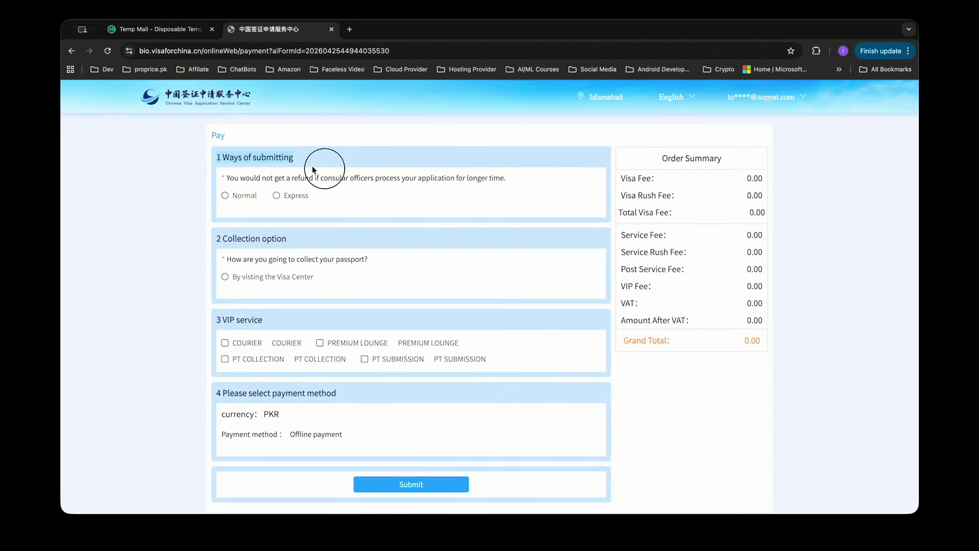
{"action": "left_click", "coordinate": [327, 165]}
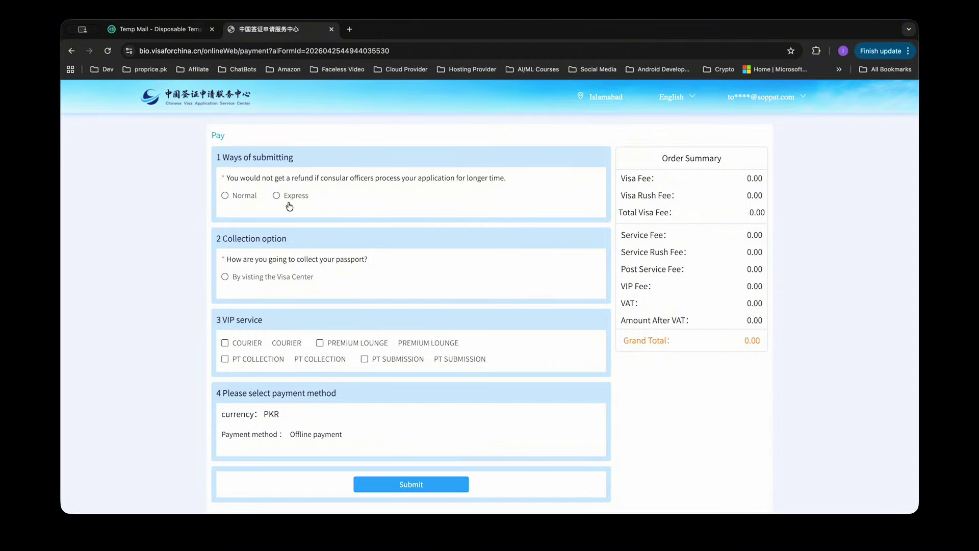
{"action": "left_click", "coordinate": [225, 195]}
{"action": "scroll", "coordinate": [427, 307], "scroll_direction": "down", "scroll_amount": 2}
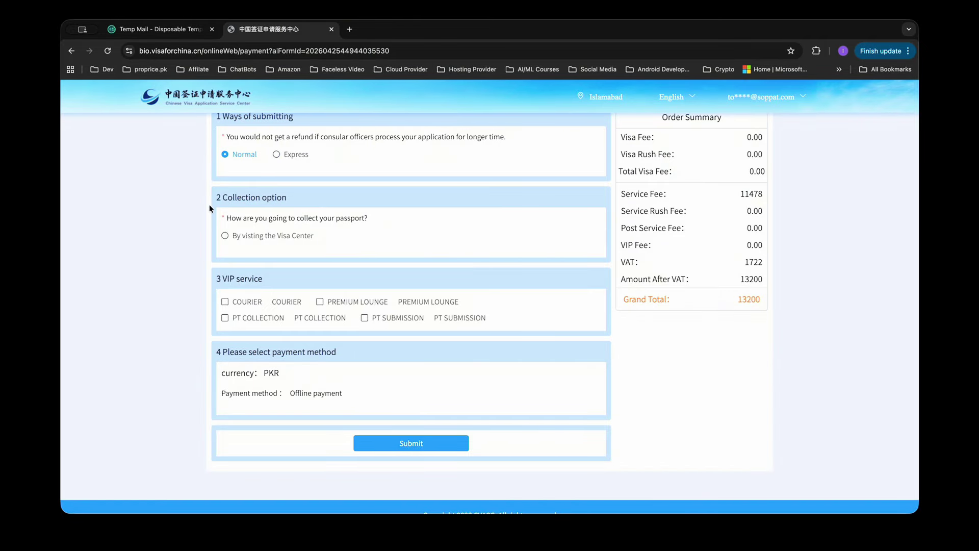
{"action": "left_click_drag", "start_coordinate": [209, 204], "coordinate": [302, 198]}
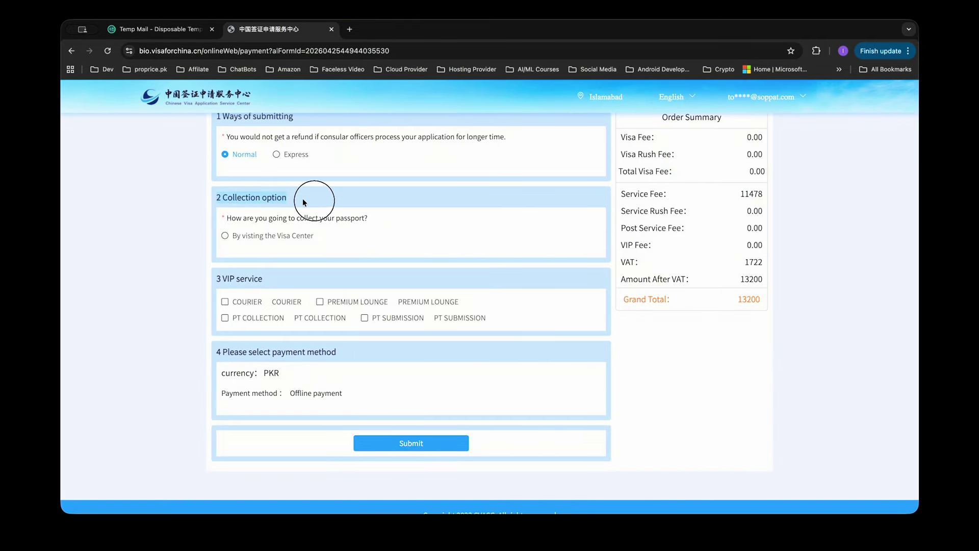
{"action": "left_click", "coordinate": [227, 237]}
{"action": "scroll", "coordinate": [329, 258], "scroll_direction": "down", "scroll_amount": 1}
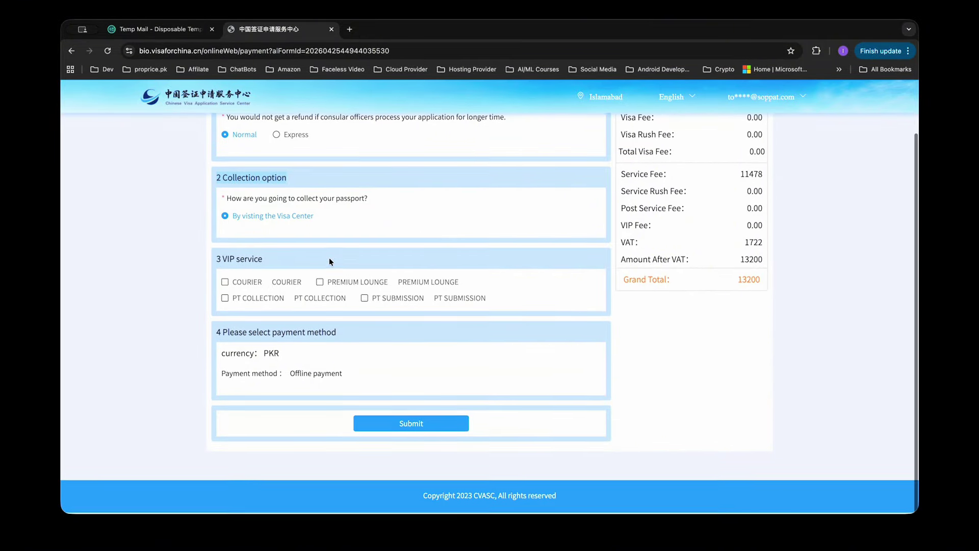
Step: Examine the VIP services and grand total, switching the way of submitting to Express to compare the cost
{"action": "left_click_drag", "start_coordinate": [206, 250], "coordinate": [280, 258]}
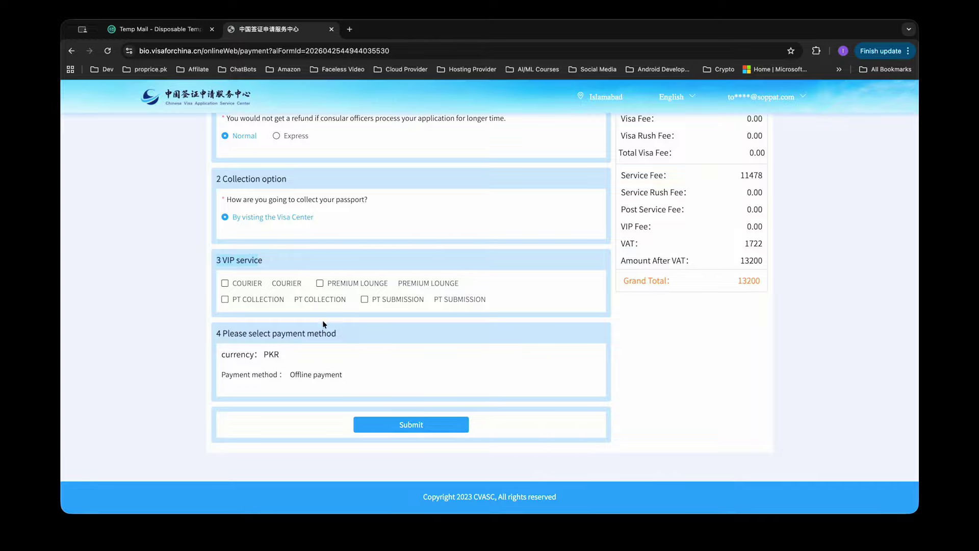
{"action": "scroll", "coordinate": [707, 301], "scroll_direction": "up", "scroll_amount": 2}
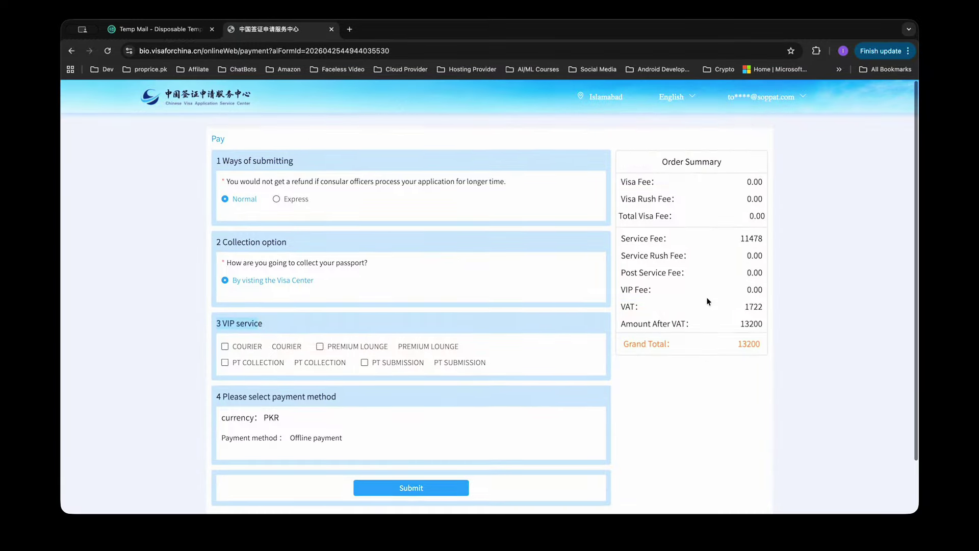
{"action": "left_click_drag", "start_coordinate": [763, 337], "coordinate": [732, 343]}
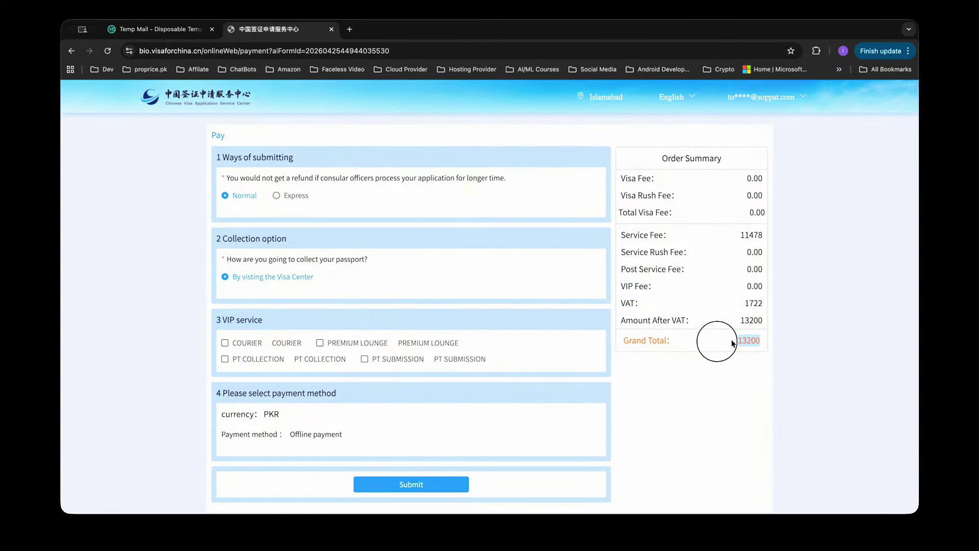
{"action": "left_click", "coordinate": [276, 195]}
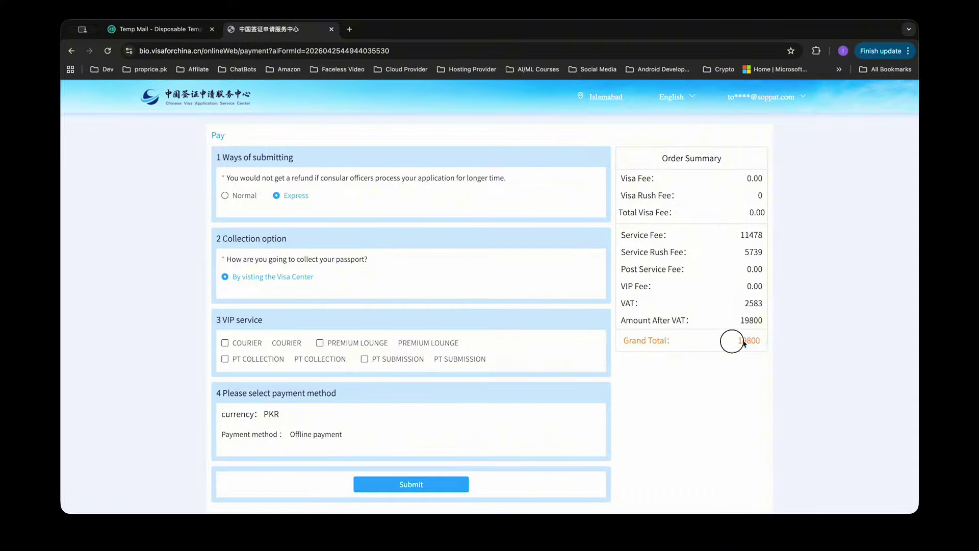
{"action": "left_click_drag", "start_coordinate": [743, 342], "coordinate": [765, 345]}
Step: Set the way of submitting to Normal and submit the payment form with offline payment
{"action": "scroll", "coordinate": [555, 329], "scroll_direction": "down", "scroll_amount": 2}
{"action": "scroll", "coordinate": [411, 342], "scroll_direction": "down", "scroll_amount": 1}
{"action": "left_click", "coordinate": [240, 196]}
{"action": "left_click", "coordinate": [415, 486]}
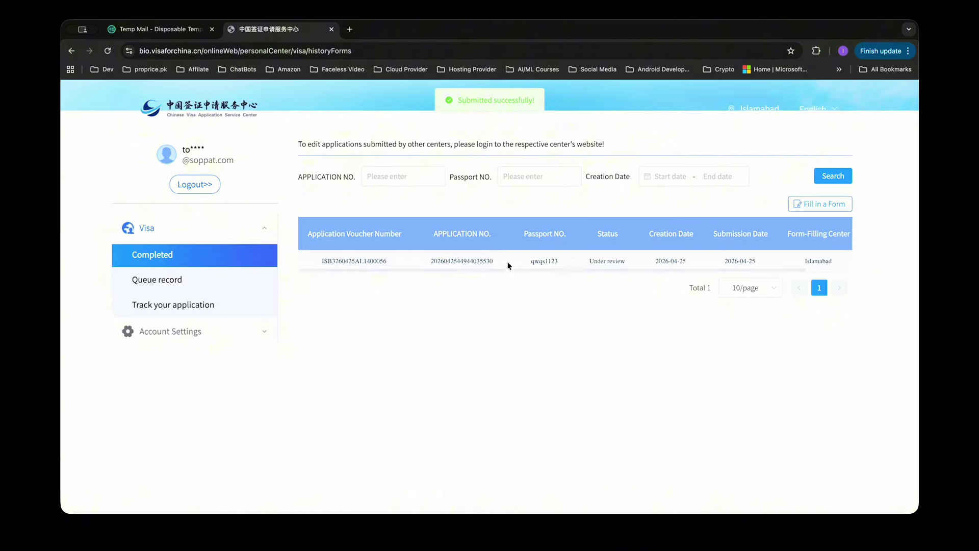
Step: Check the status of the submitted application in the list of completed visa forms
{"action": "scroll", "coordinate": [578, 262], "scroll_direction": "right", "scroll_amount": 2}
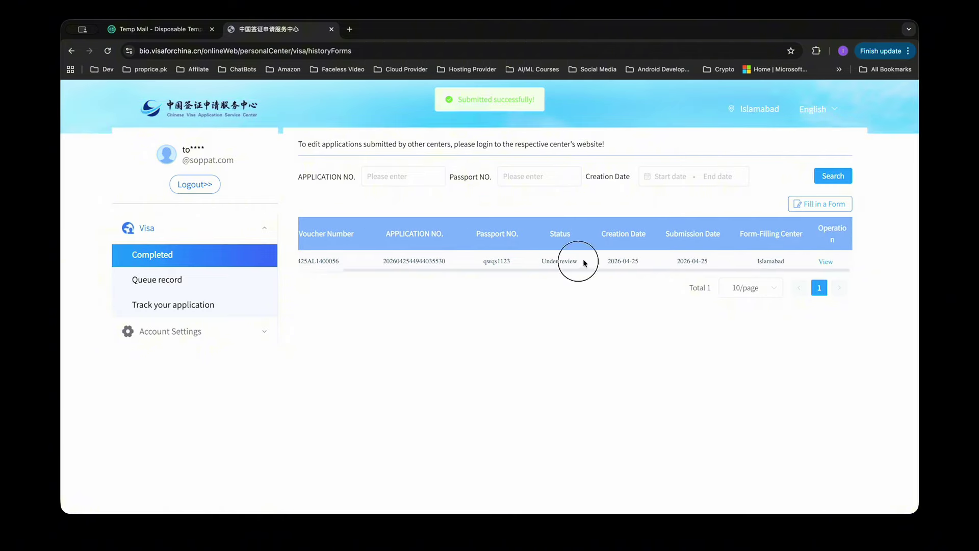
{"action": "mouse_move", "coordinate": [583, 258]}
{"action": "left_mouse_down"}
{"action": "mouse_move", "coordinate": [537, 258]}
{"action": "mouse_move", "coordinate": [582, 261]}
{"action": "left_mouse_up"}
{"action": "left_click", "coordinate": [613, 320]}
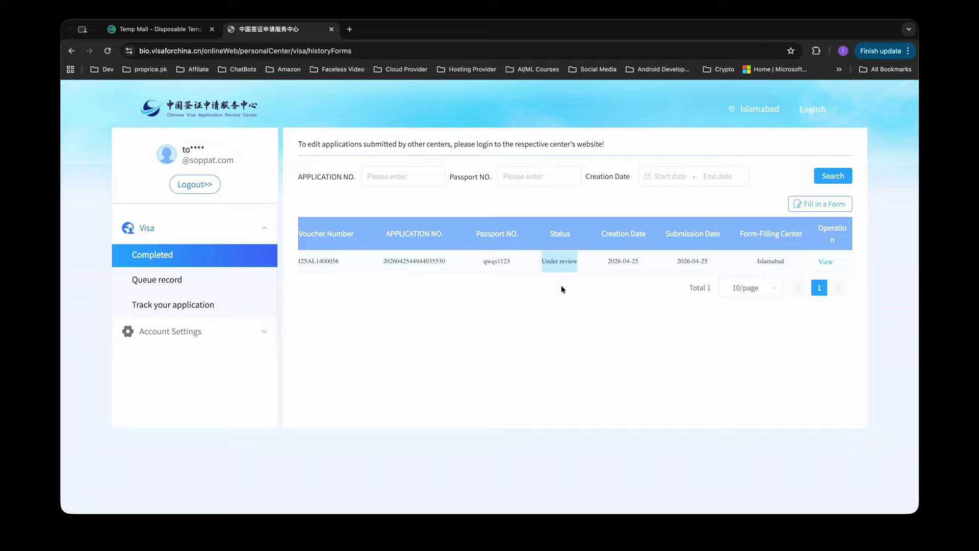
{"action": "left_click", "coordinate": [554, 331]}
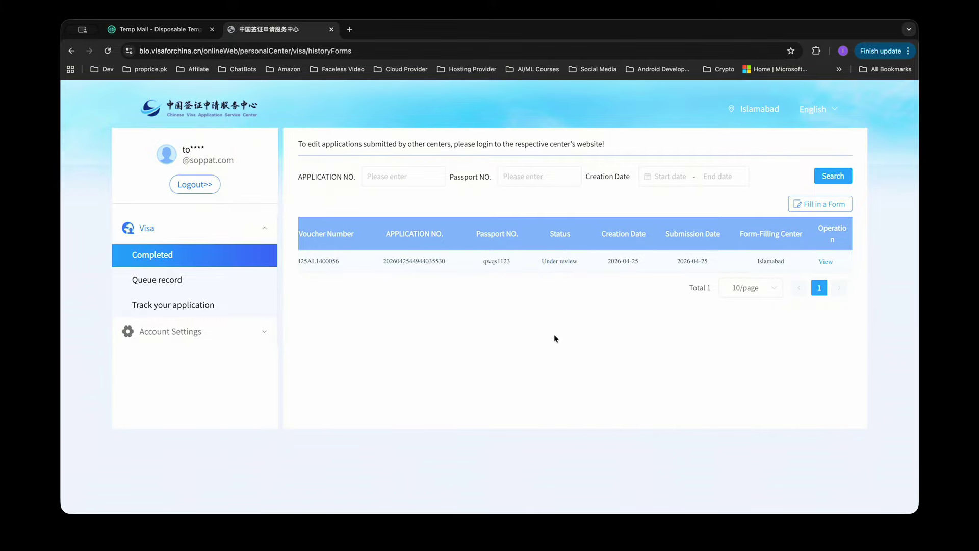